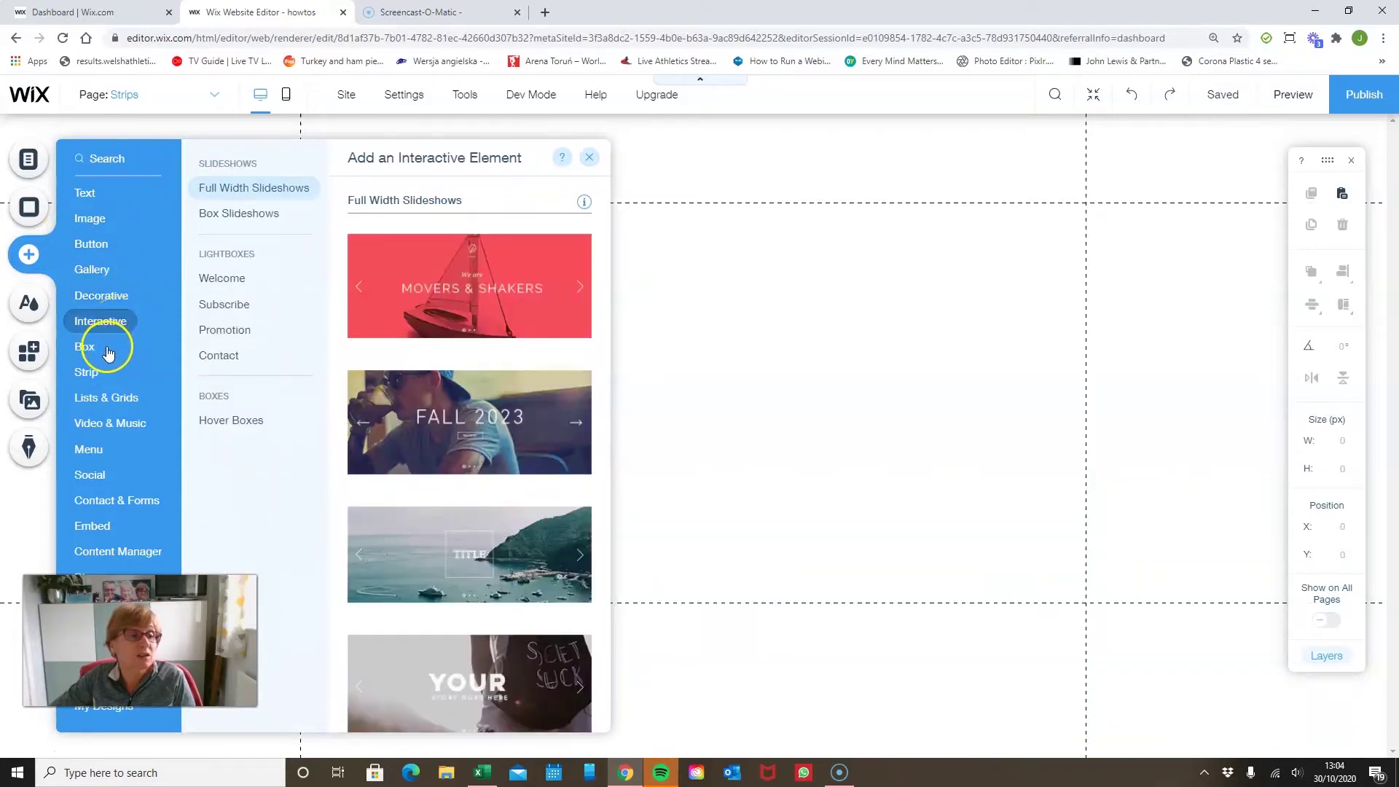
Step: Browse the ready-made strip designs by category, from About and Contact through Welcome, Services and Team to Testimonials and Classic
mouse_move(91, 352)
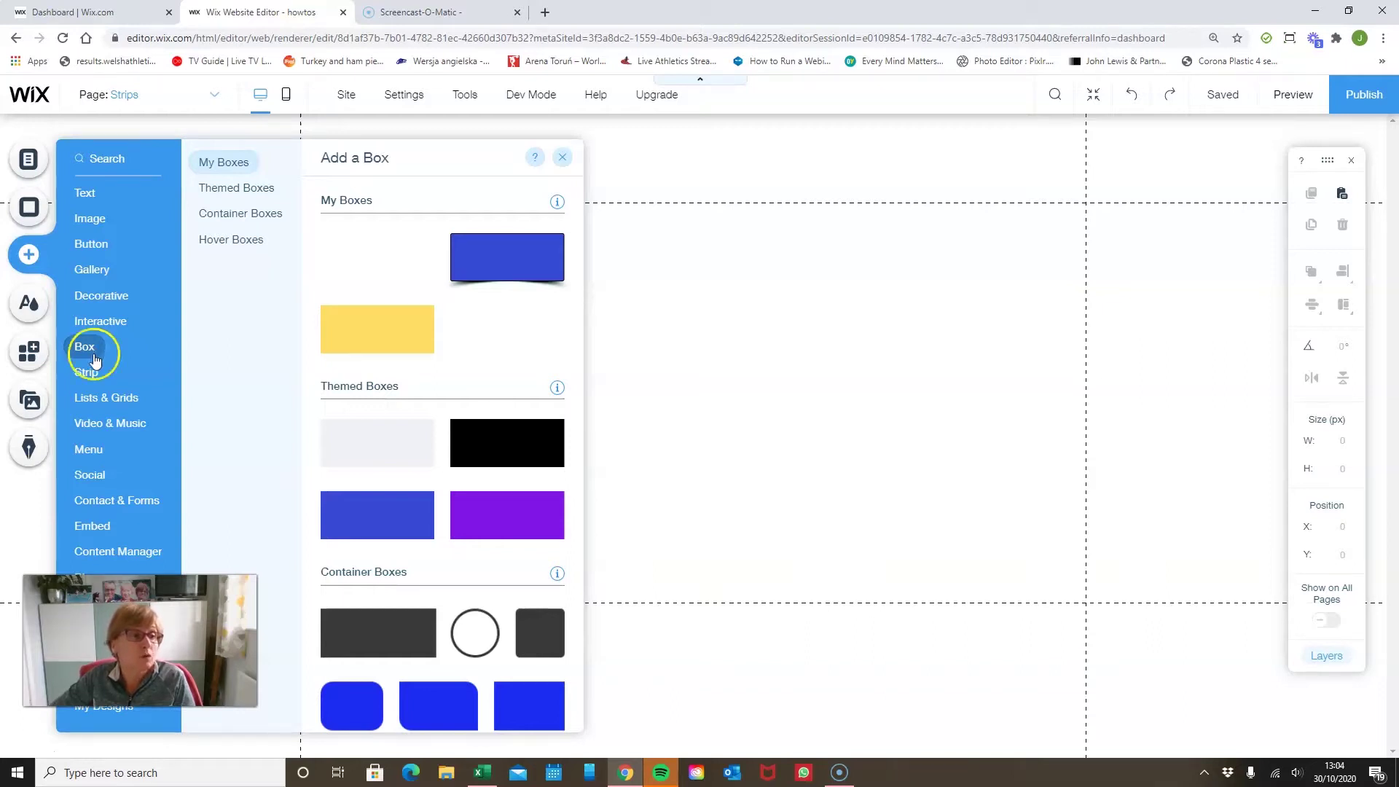
click(86, 372)
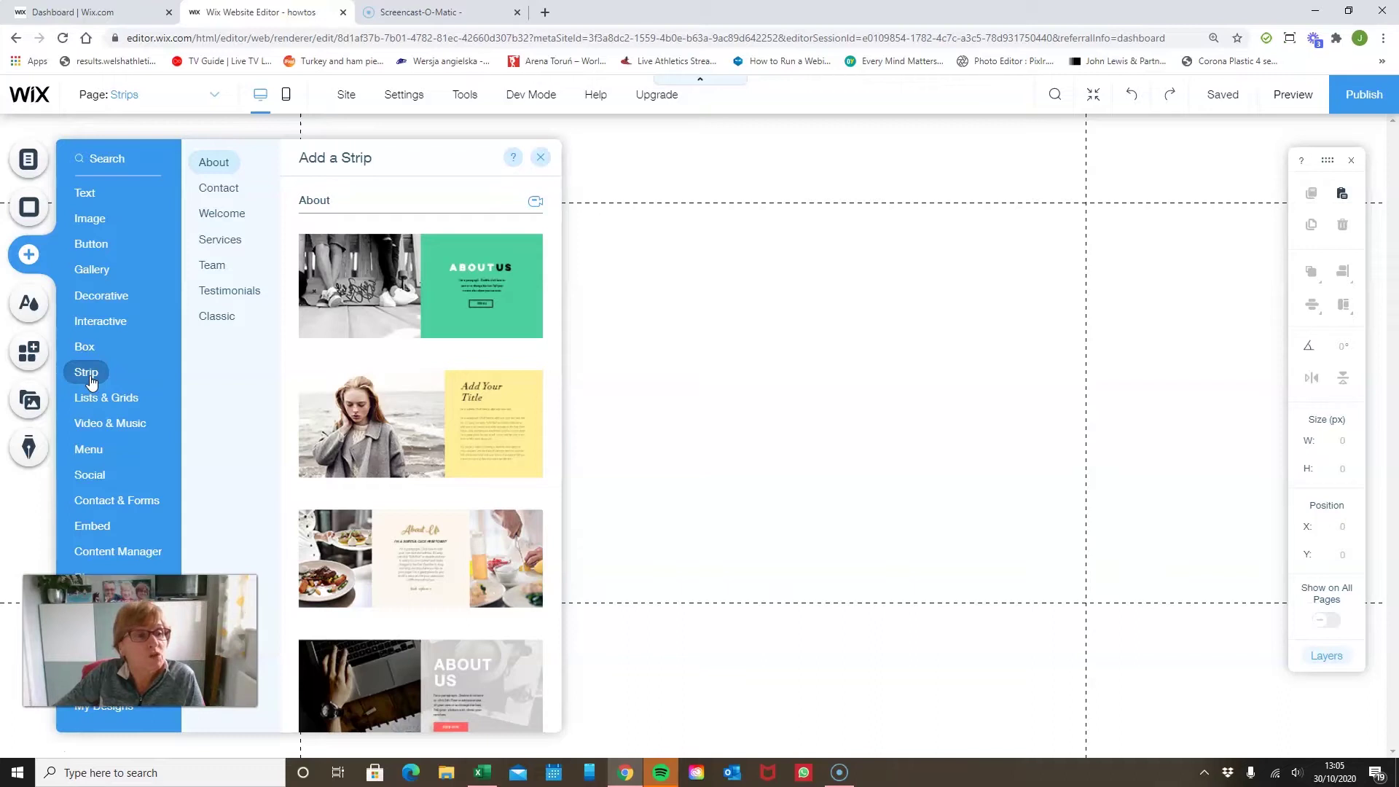
click(211, 373)
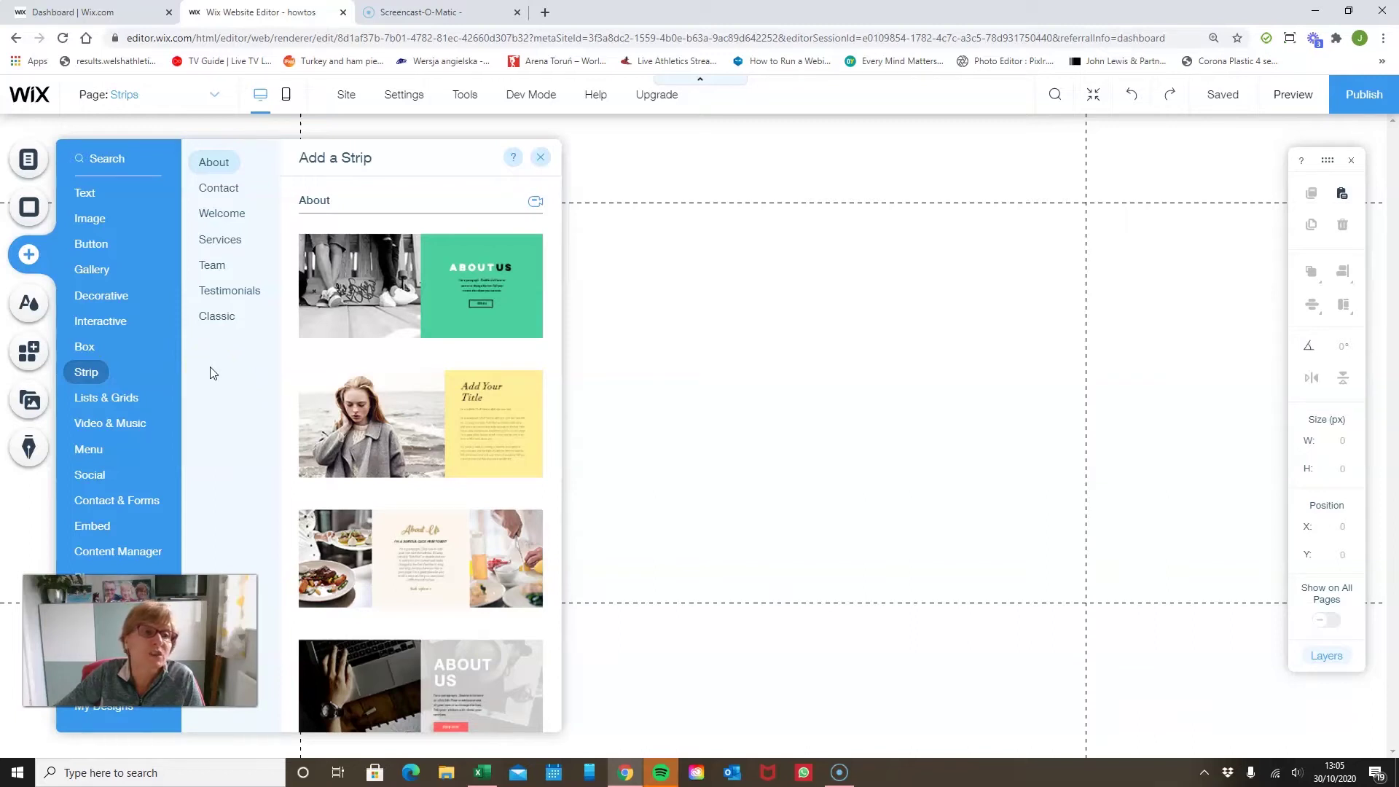
click(216, 188)
click(219, 213)
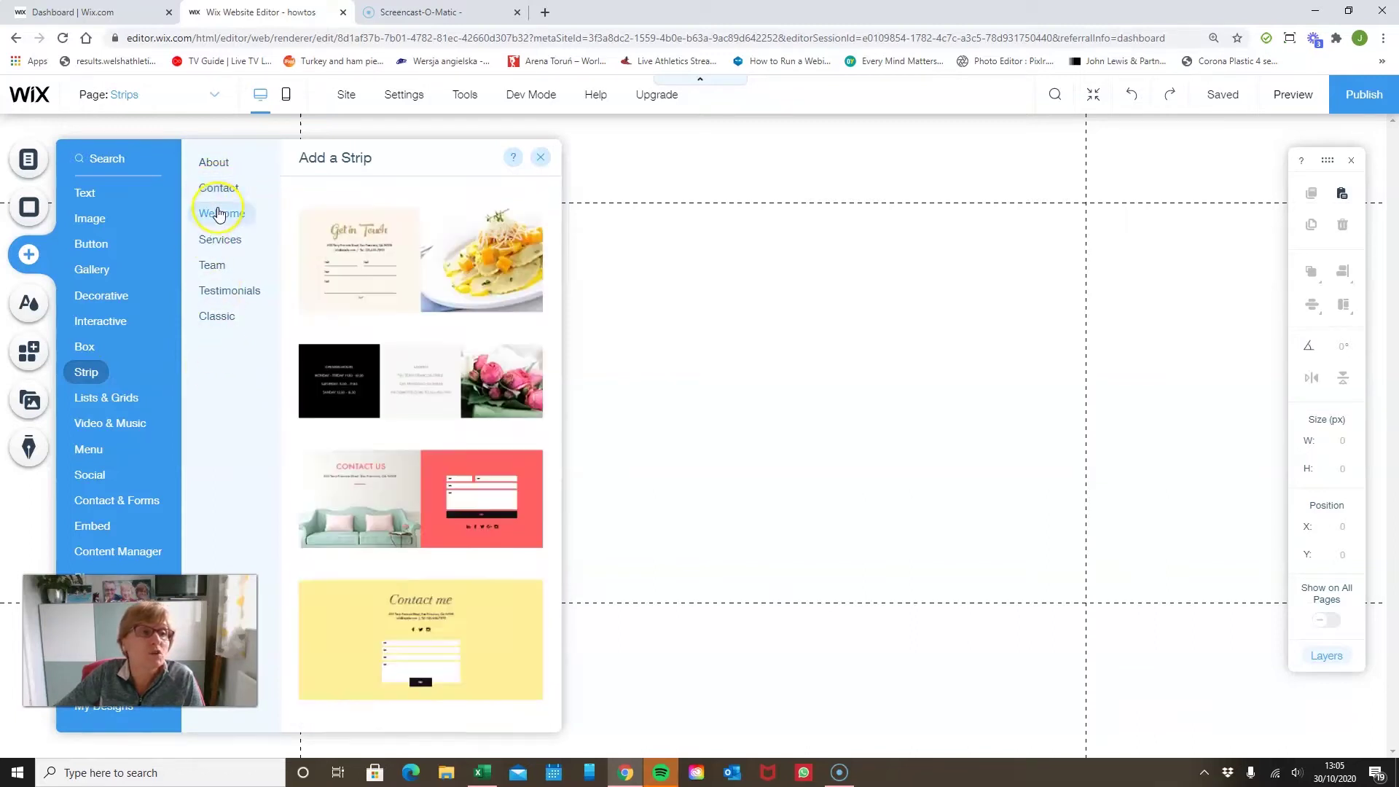
click(219, 238)
click(212, 266)
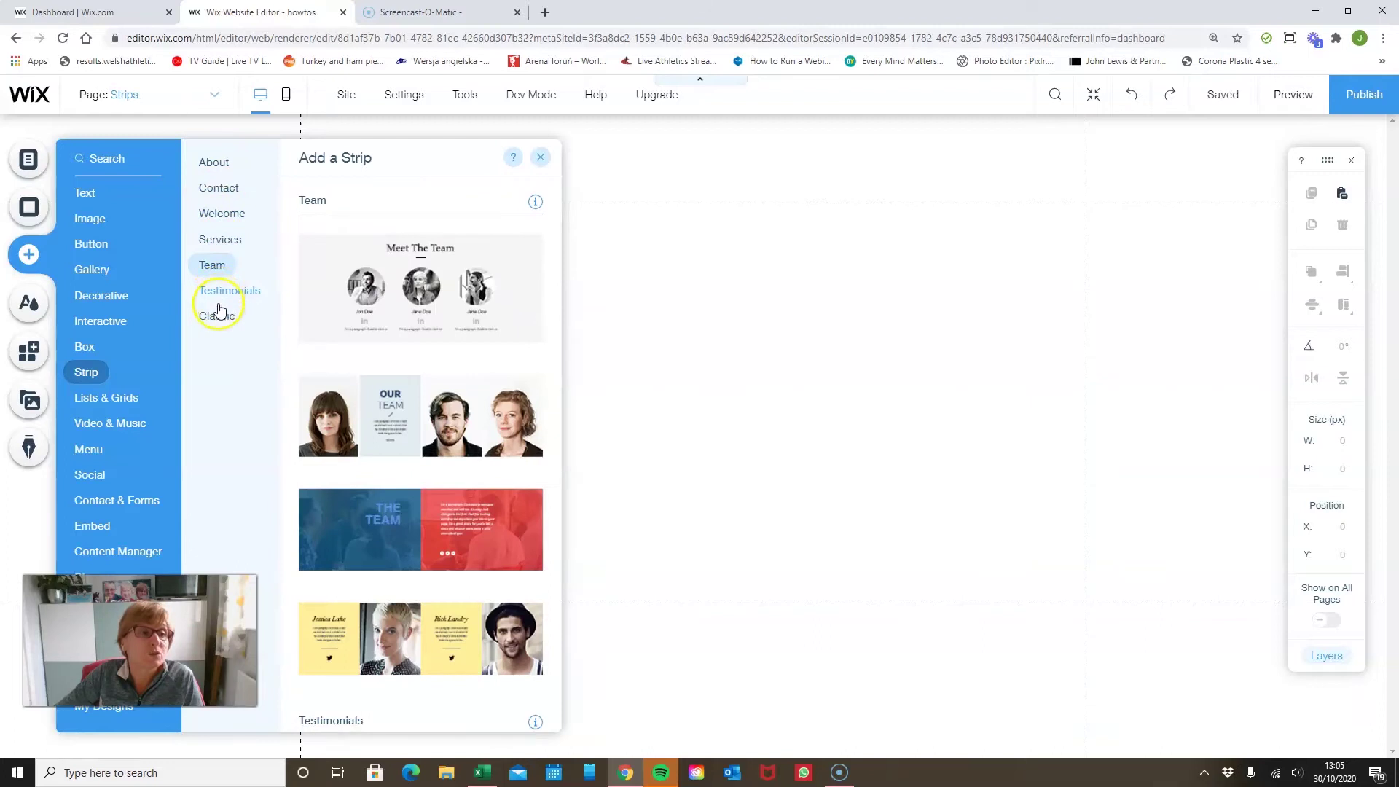
click(218, 306)
click(213, 177)
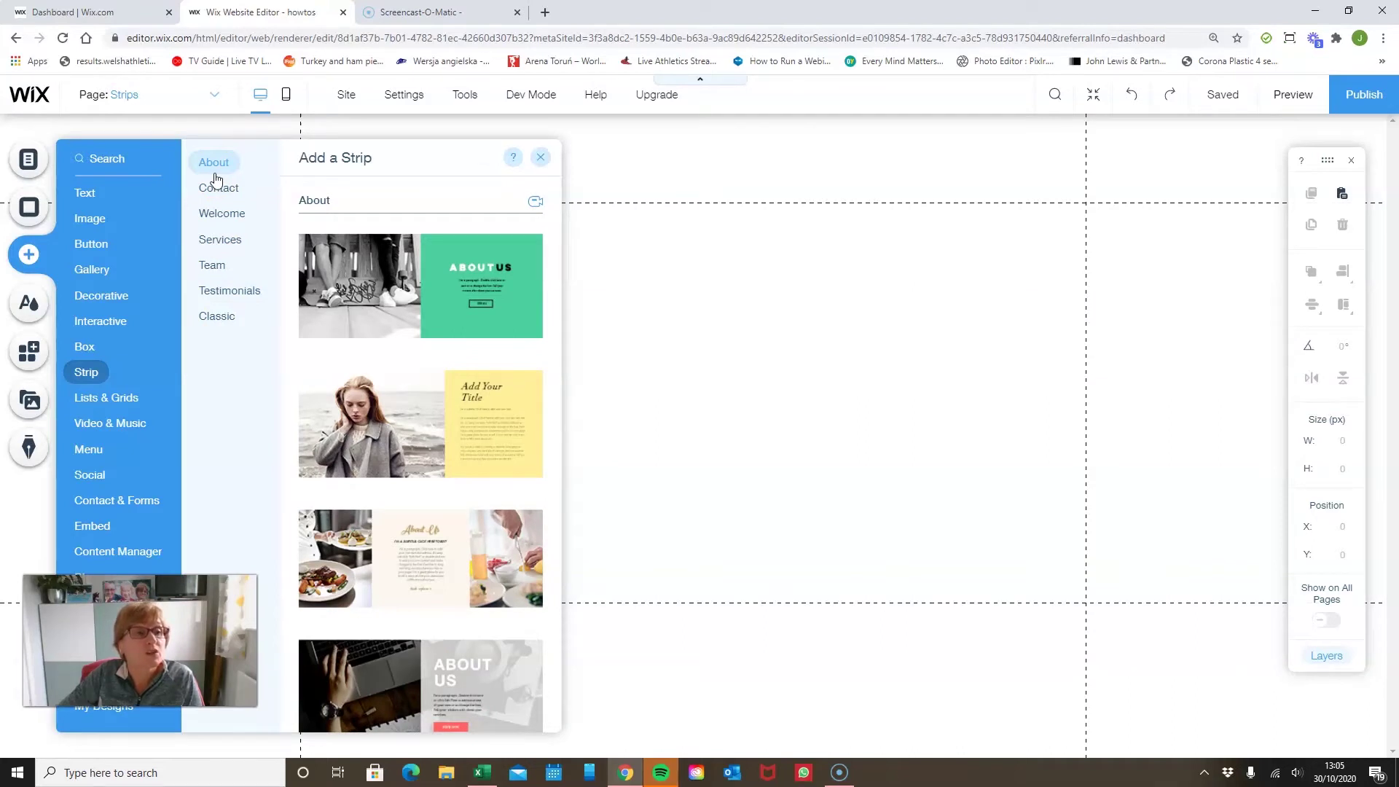
Step: Add the "Your Brand" video strip from the Welcome designs to the empty page, just below the header
click(222, 216)
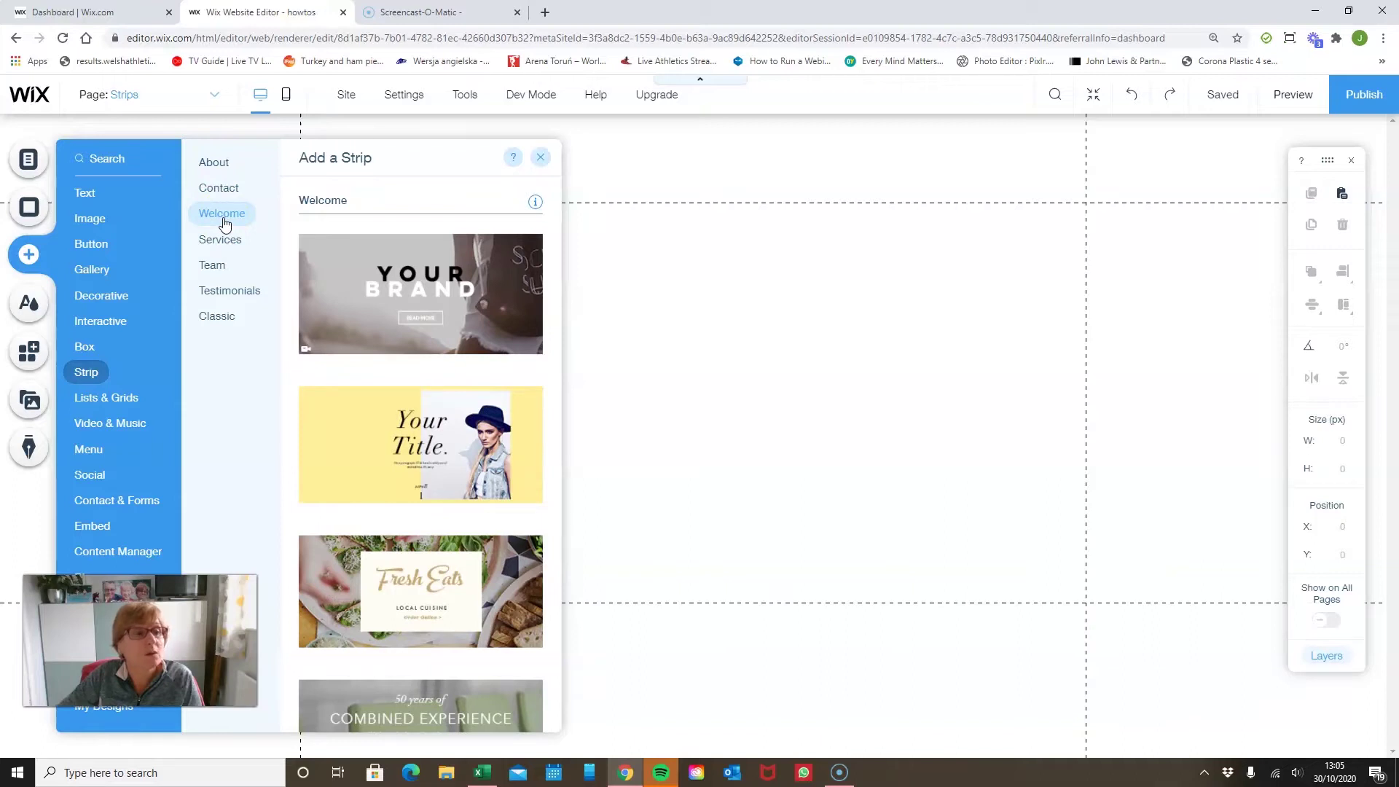
click(389, 295)
drag(390, 296, 665, 493)
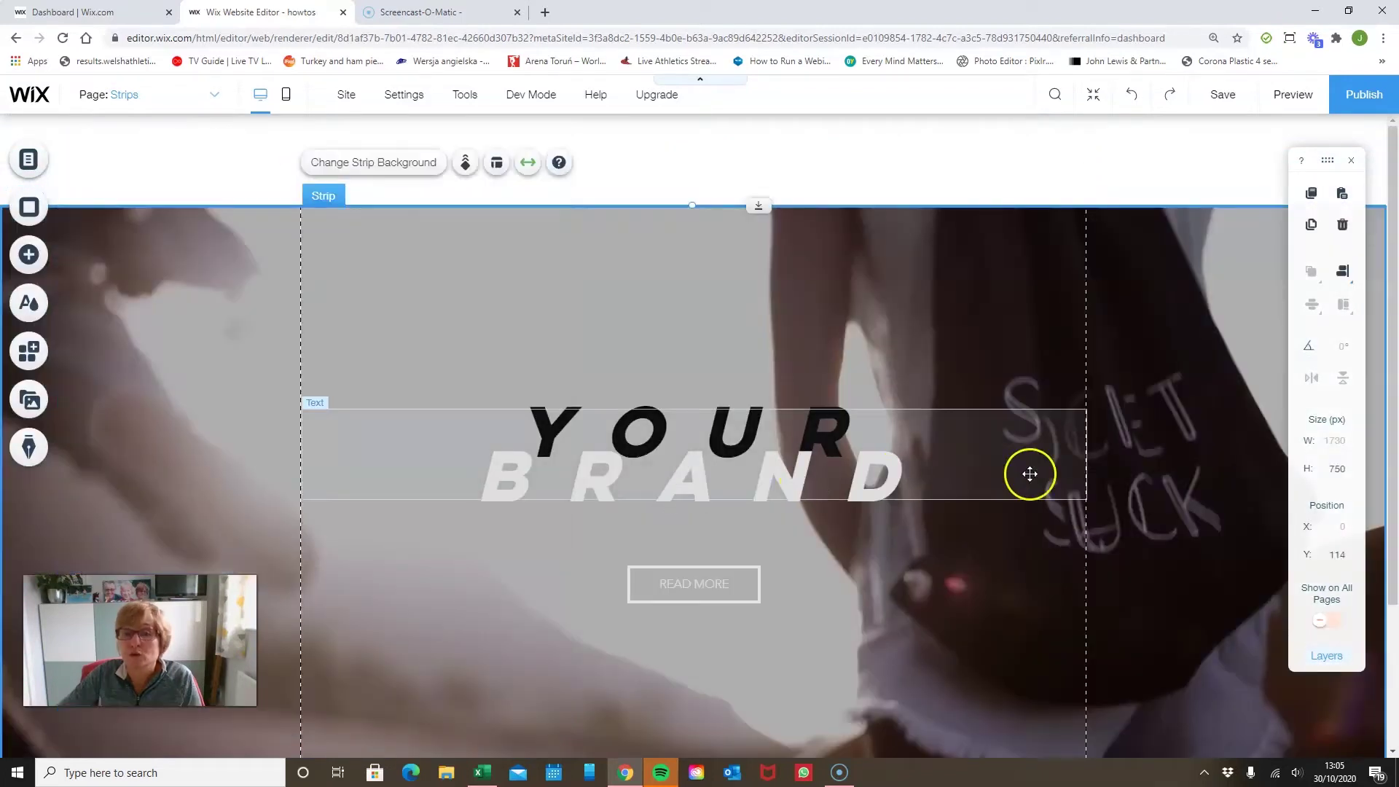
Step: Preview the page to watch the strip's video background playing, and return to the editor
click(1290, 94)
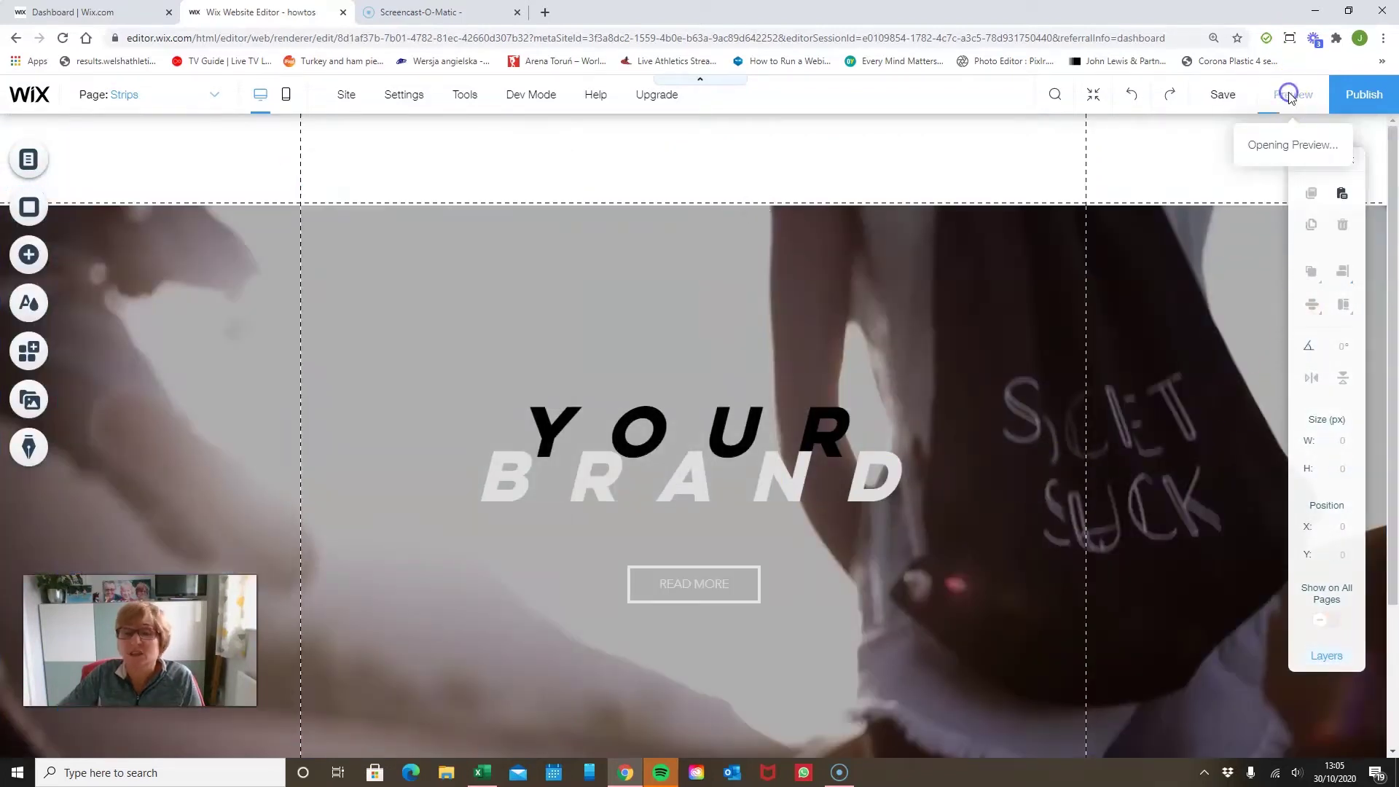
scroll(1160, 387, down, 1)
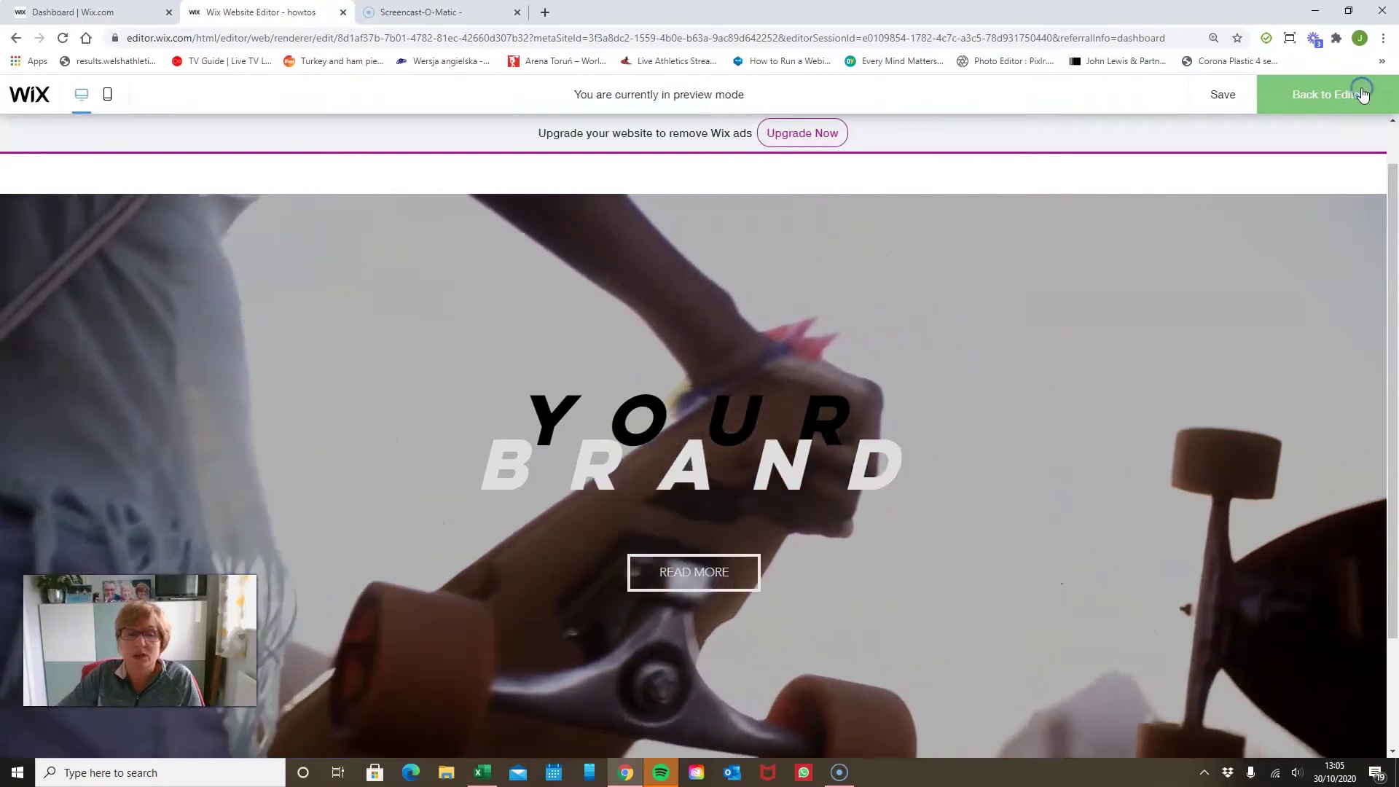
click(1364, 110)
Step: Examine the editing options of the strip's title text, its "Read More" button and the strip itself
double_click(842, 378)
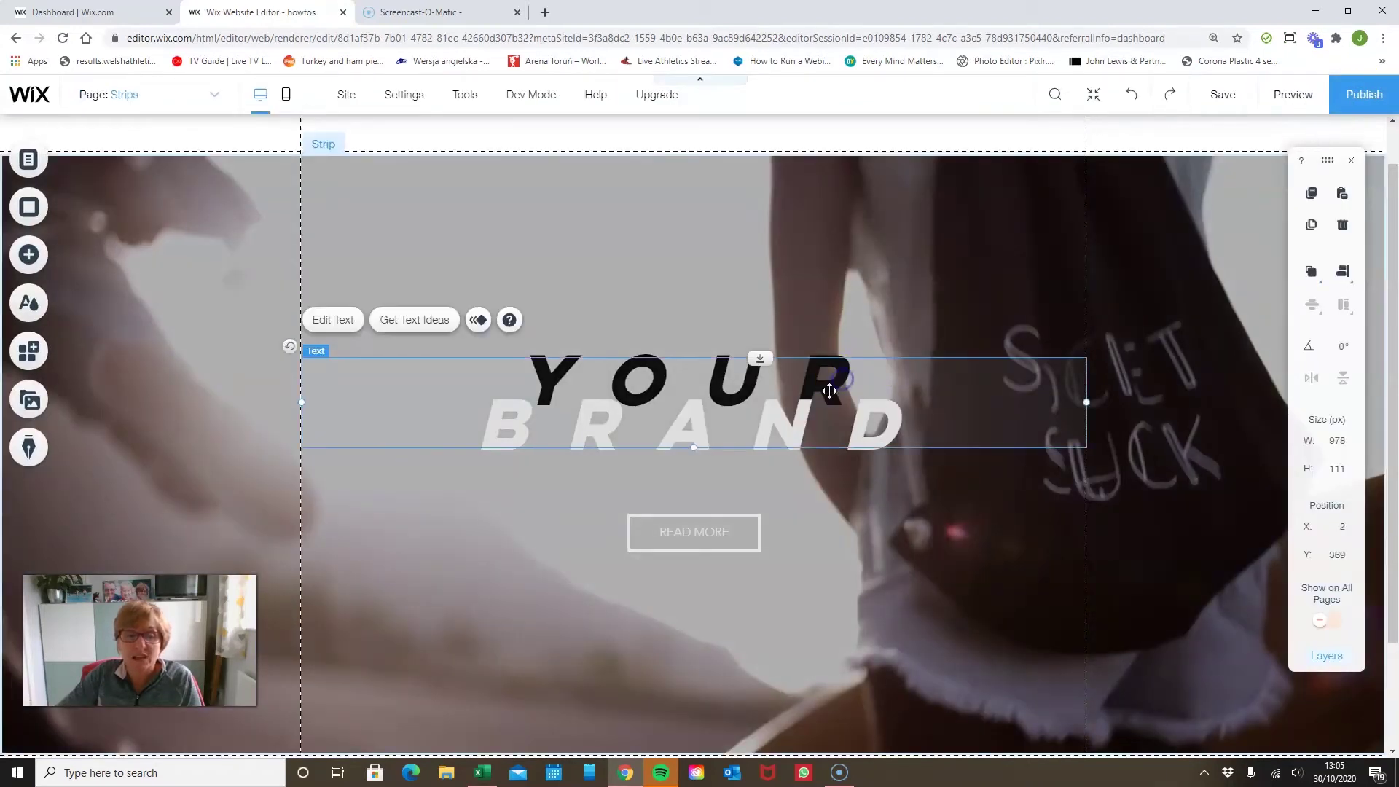
click(711, 543)
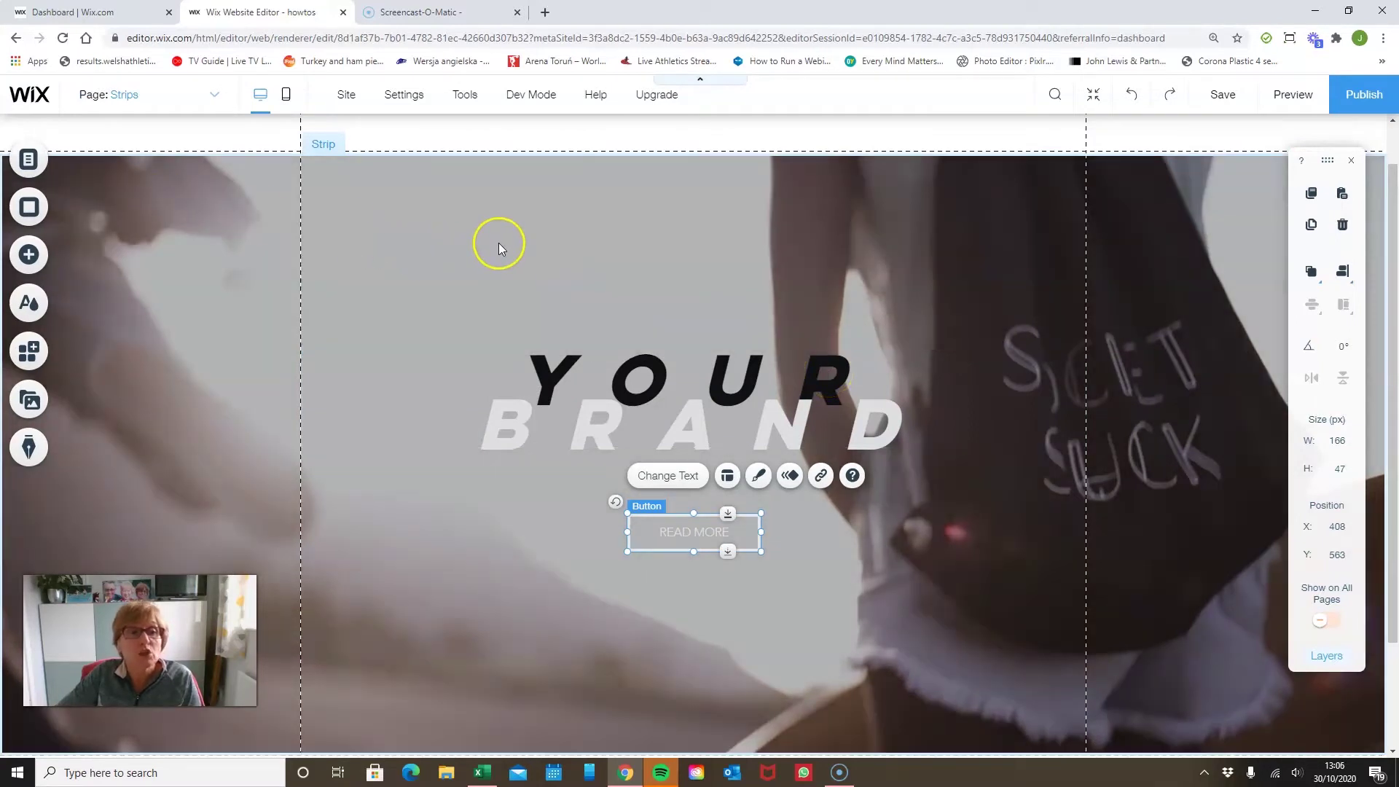
click(499, 243)
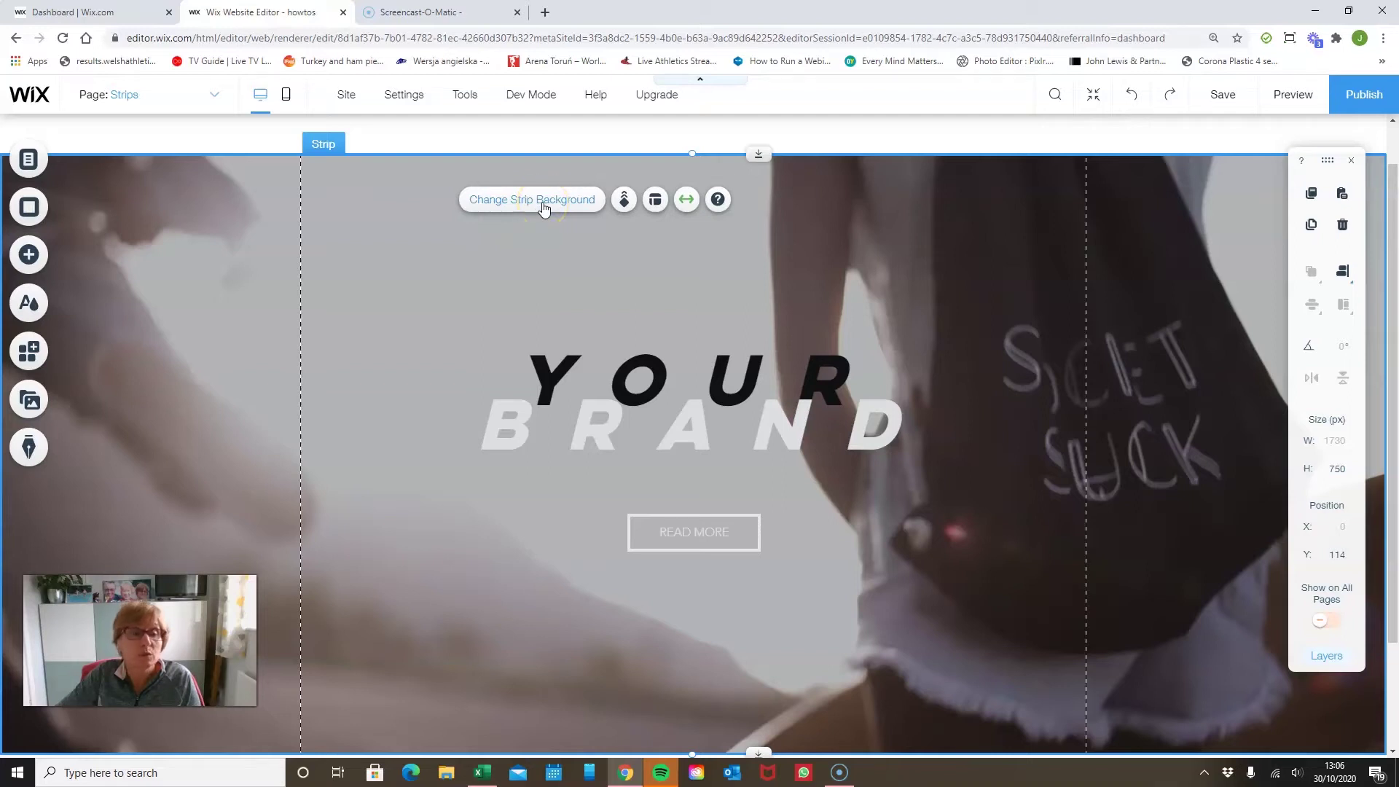
Step: Set the strip's height to 500 px
click(1351, 475)
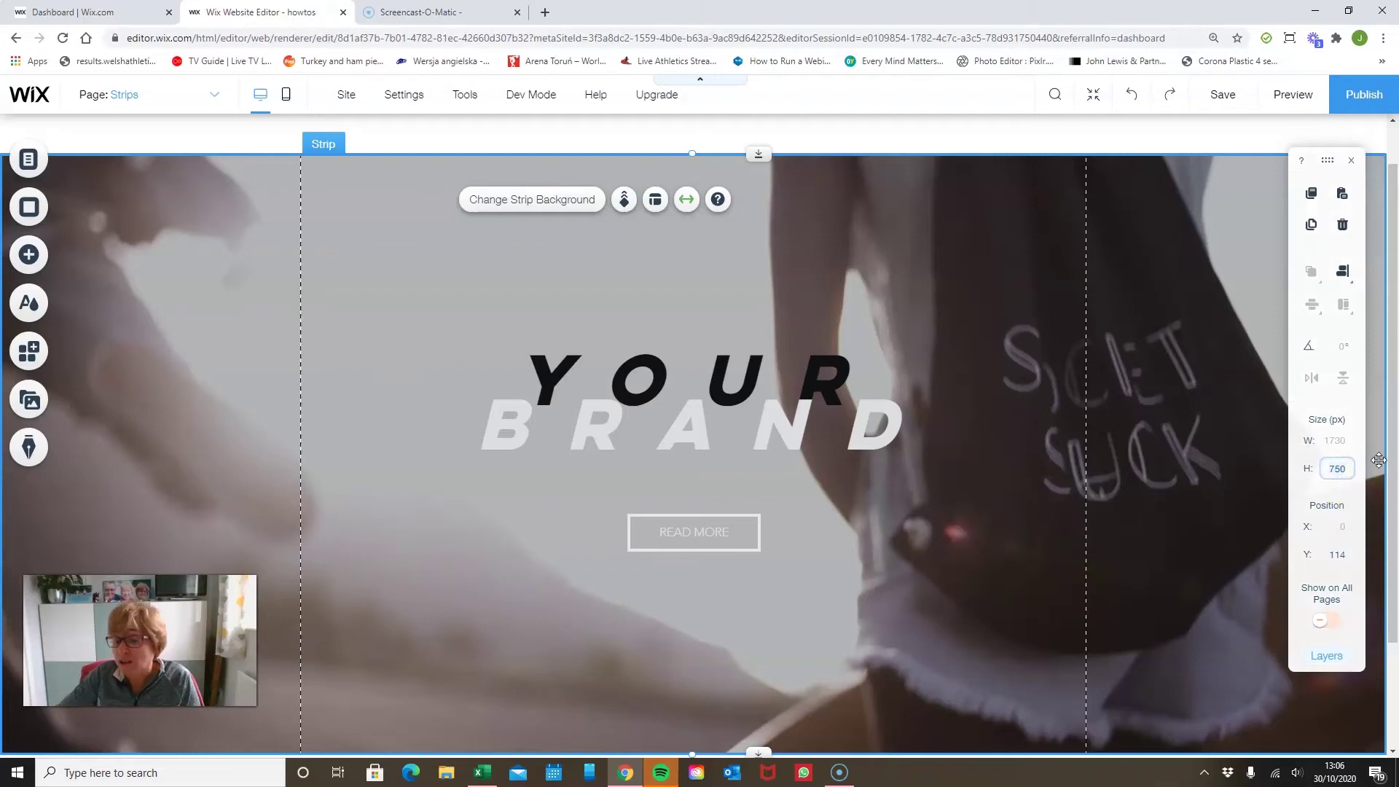
text(5)
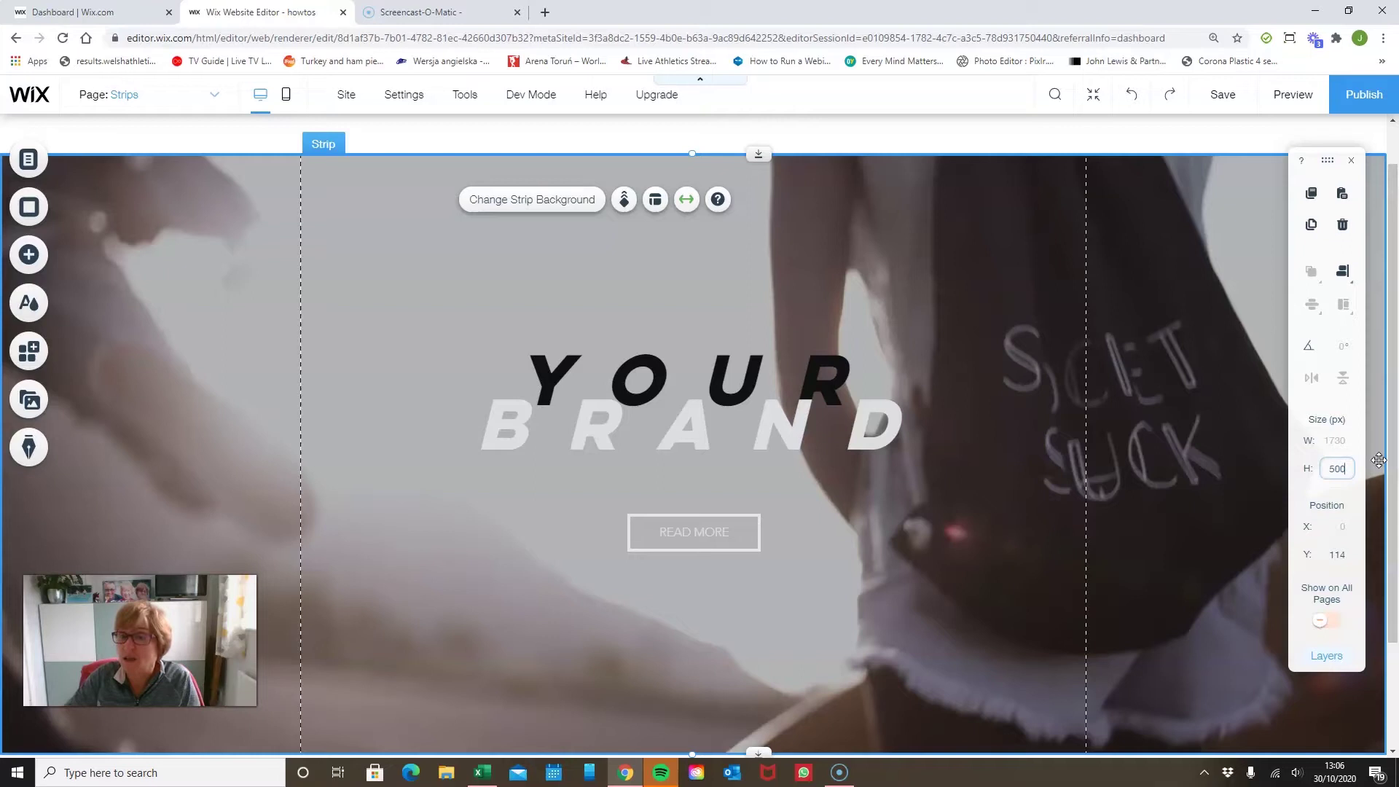
click(1346, 470)
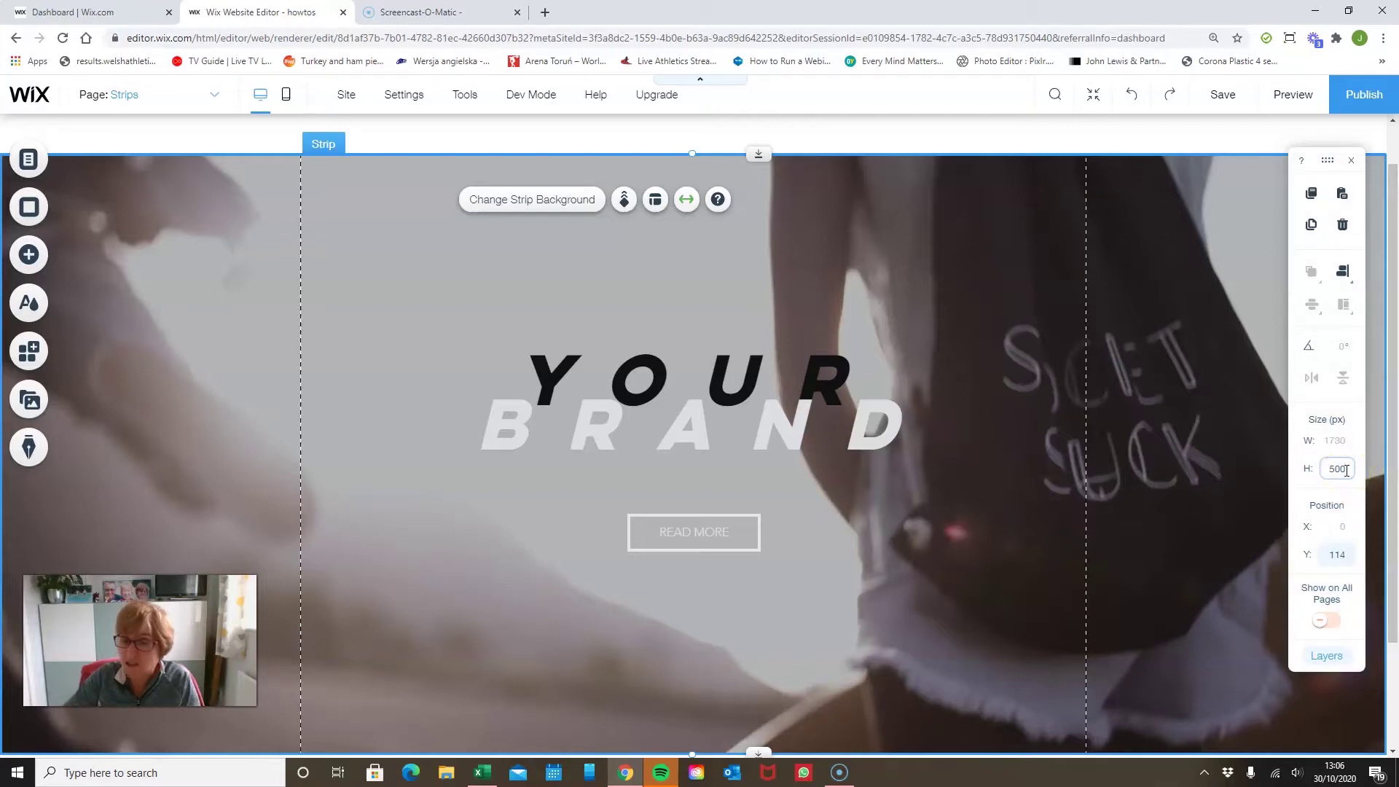
key(Return)
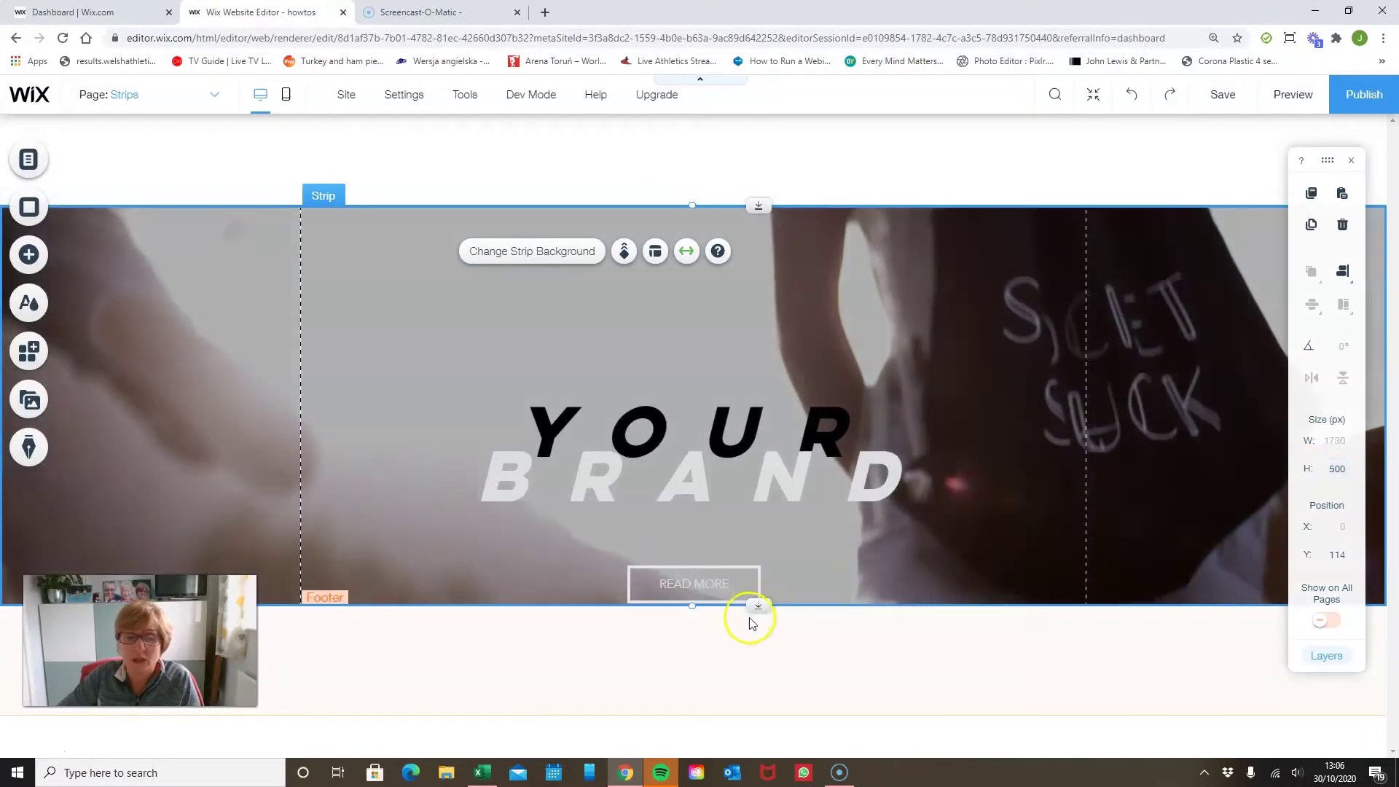
Step: Stretch the strip's lower edge to a height of about 671 px, and undo both height changes
drag(759, 605, 759, 743)
click(1279, 470)
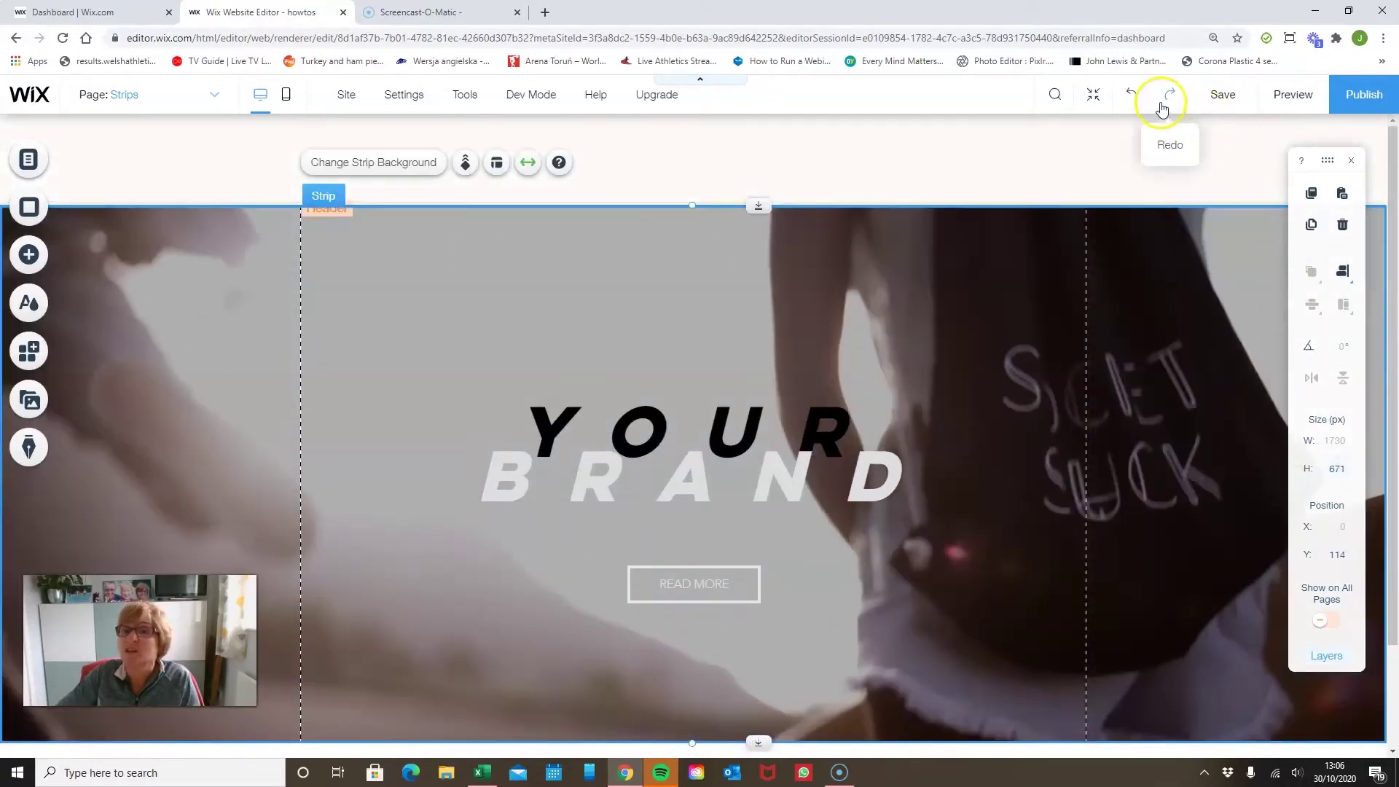
click(1146, 95)
click(1146, 95)
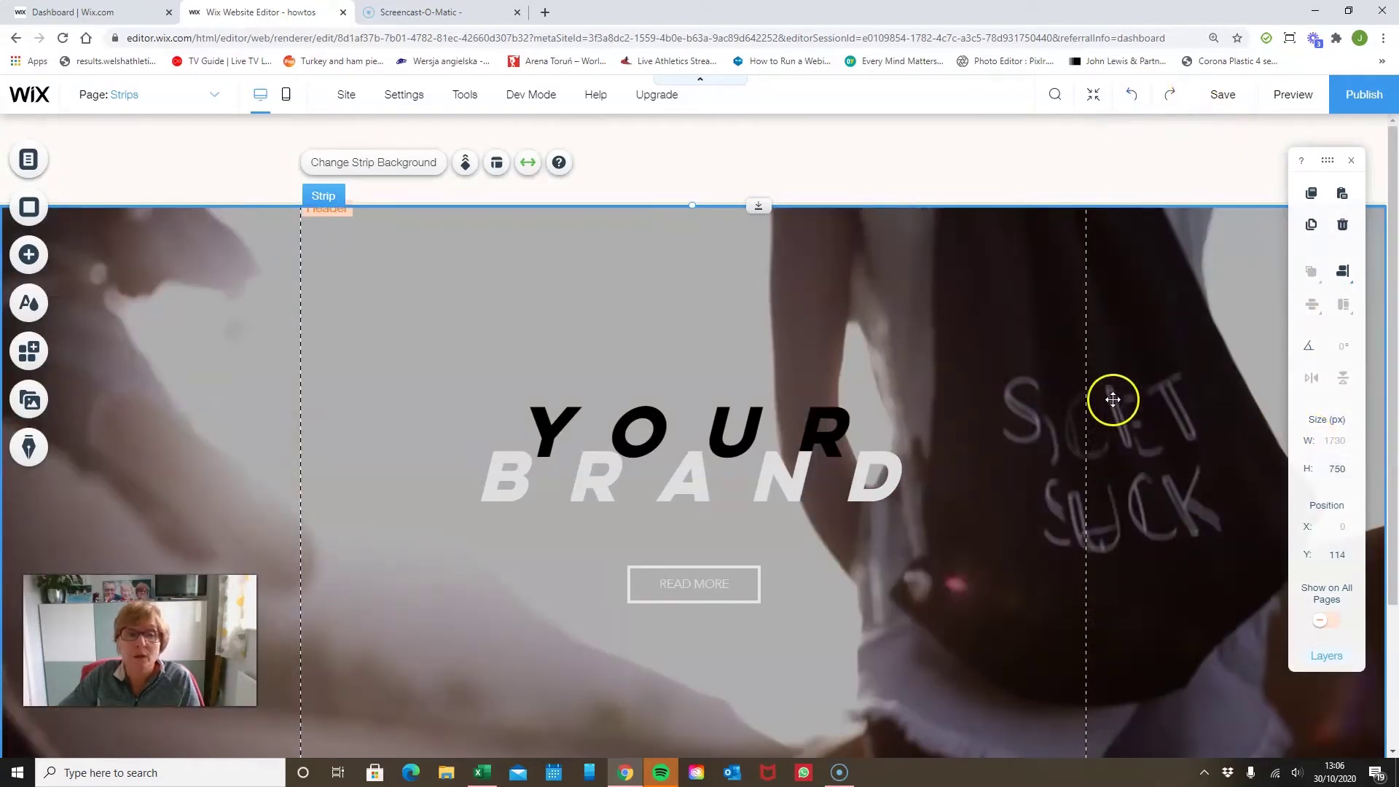
Step: Change the strip's background to the solid blue from the site colors
click(382, 169)
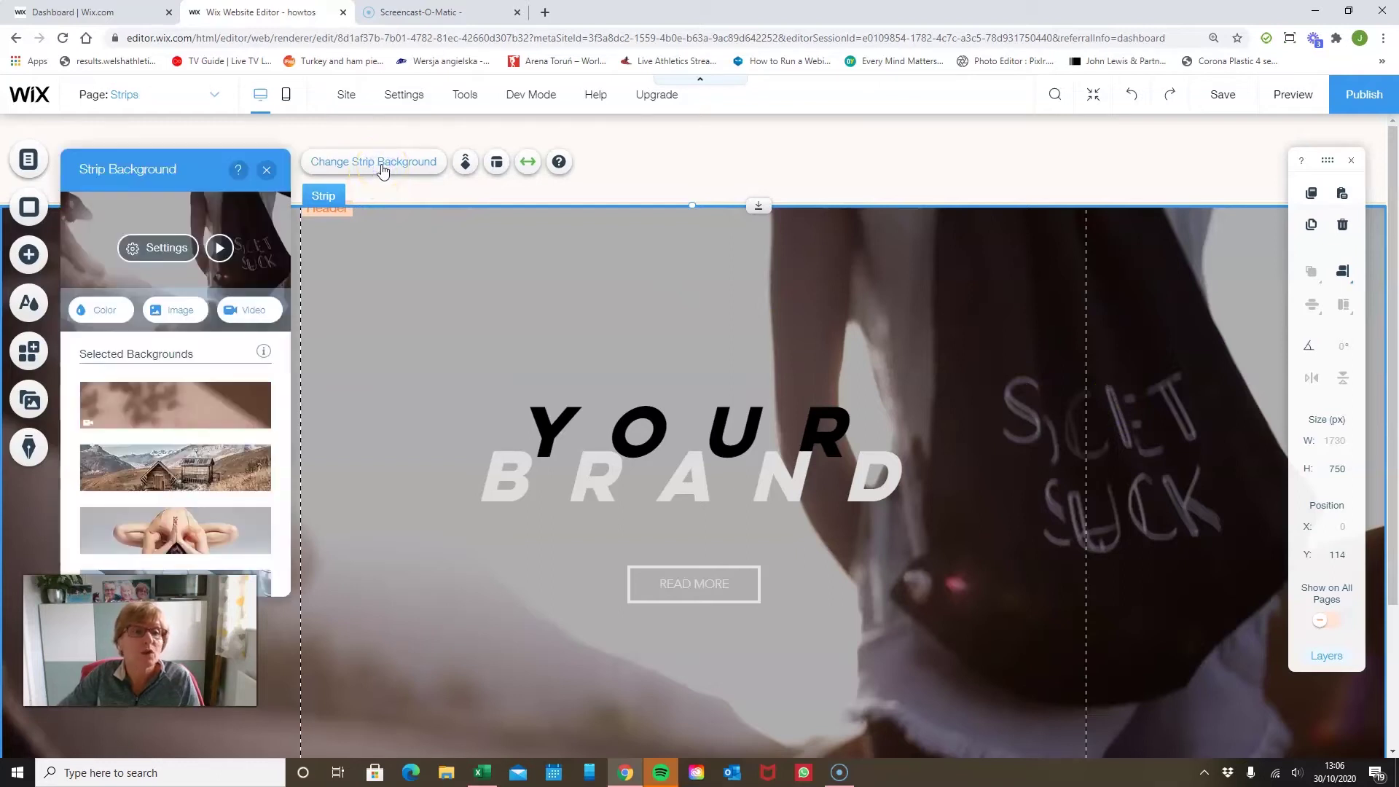
click(106, 309)
click(180, 430)
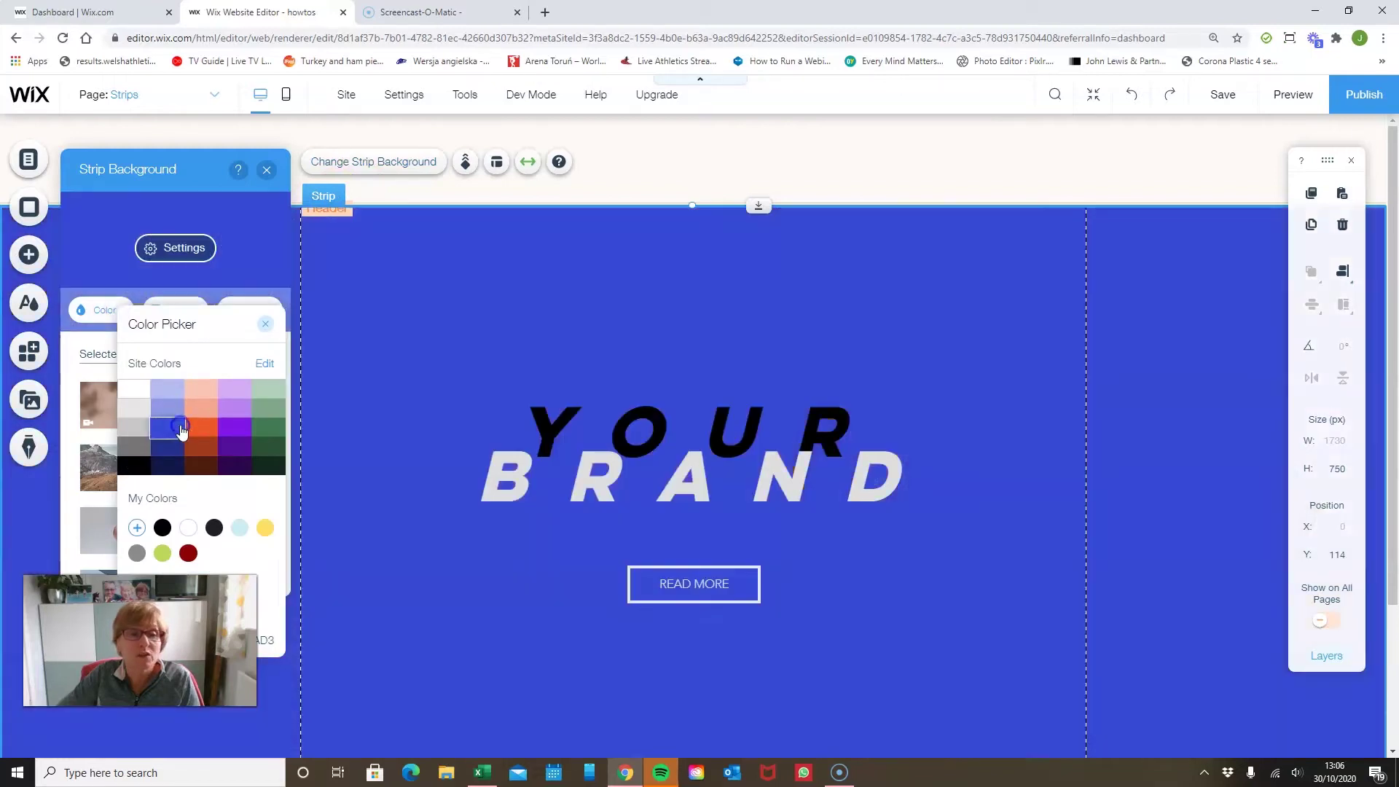
click(265, 324)
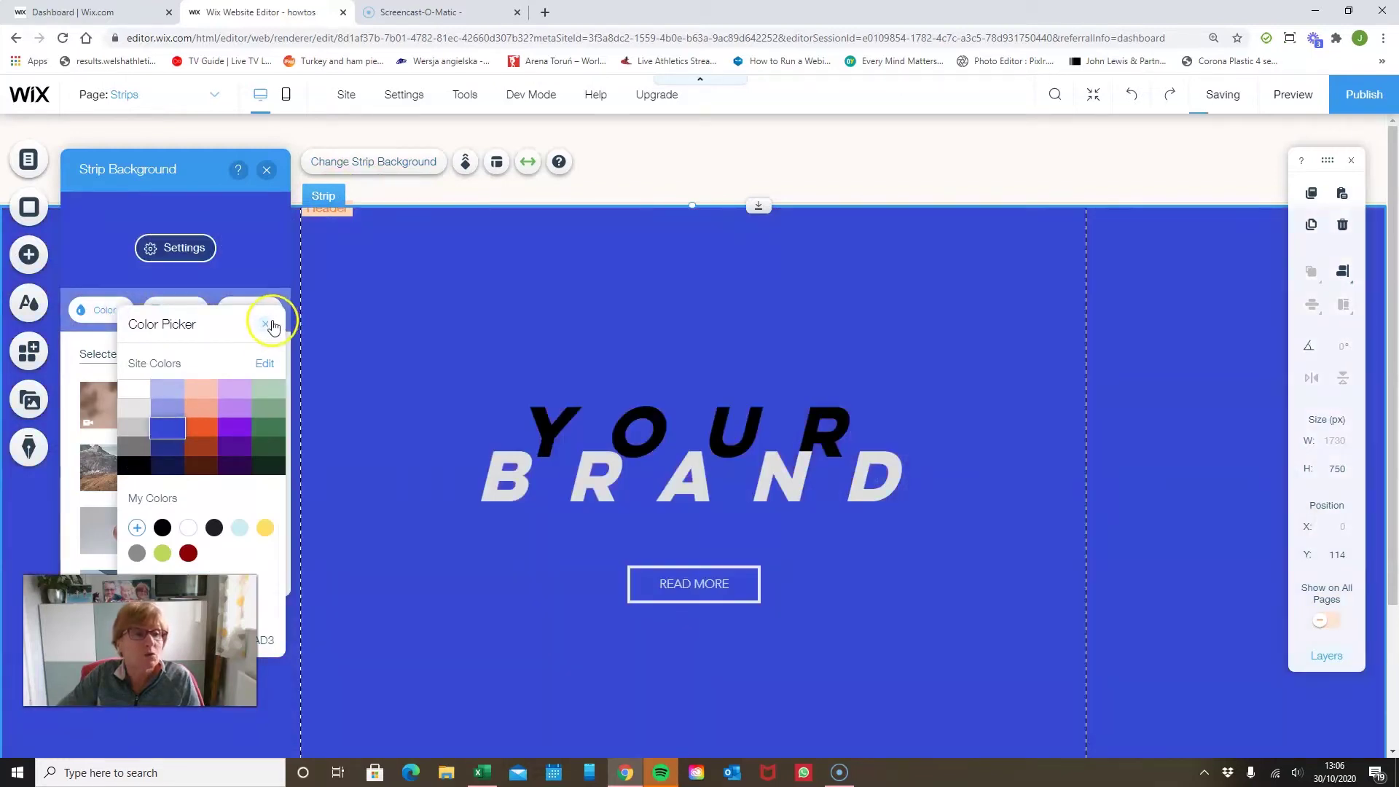
click(195, 247)
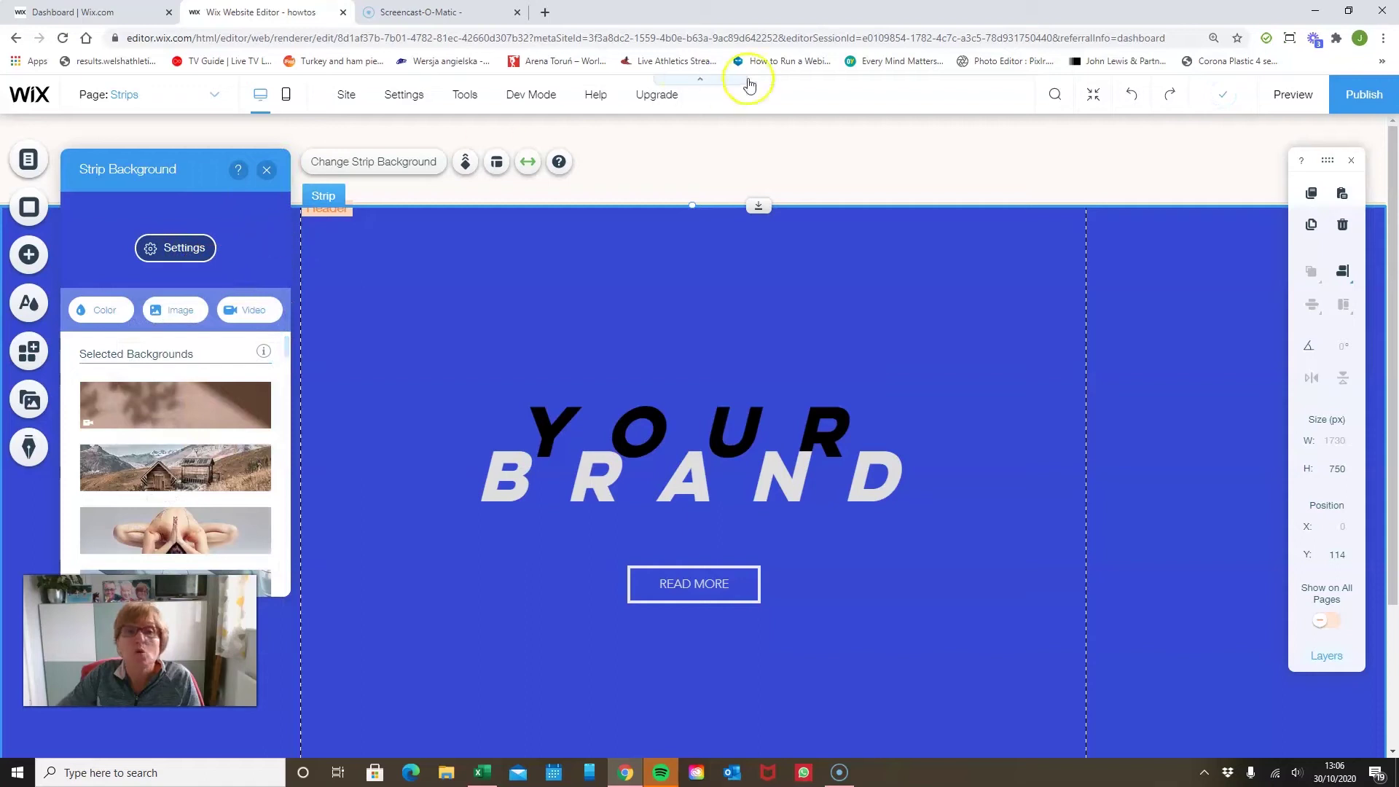
Step: Use the planet image on black from Media from Wix as the strip's background
click(168, 312)
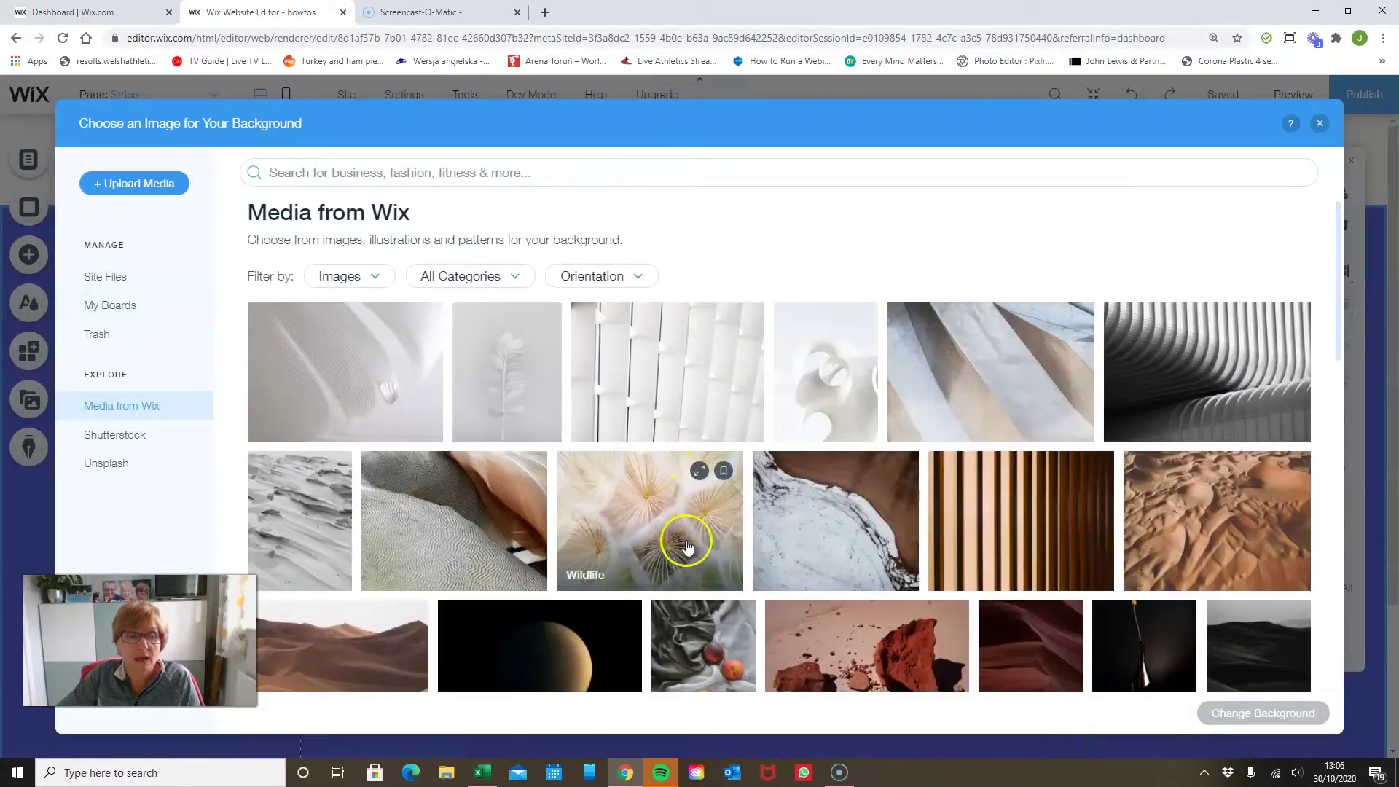
scroll(663, 565, down, 2)
click(567, 543)
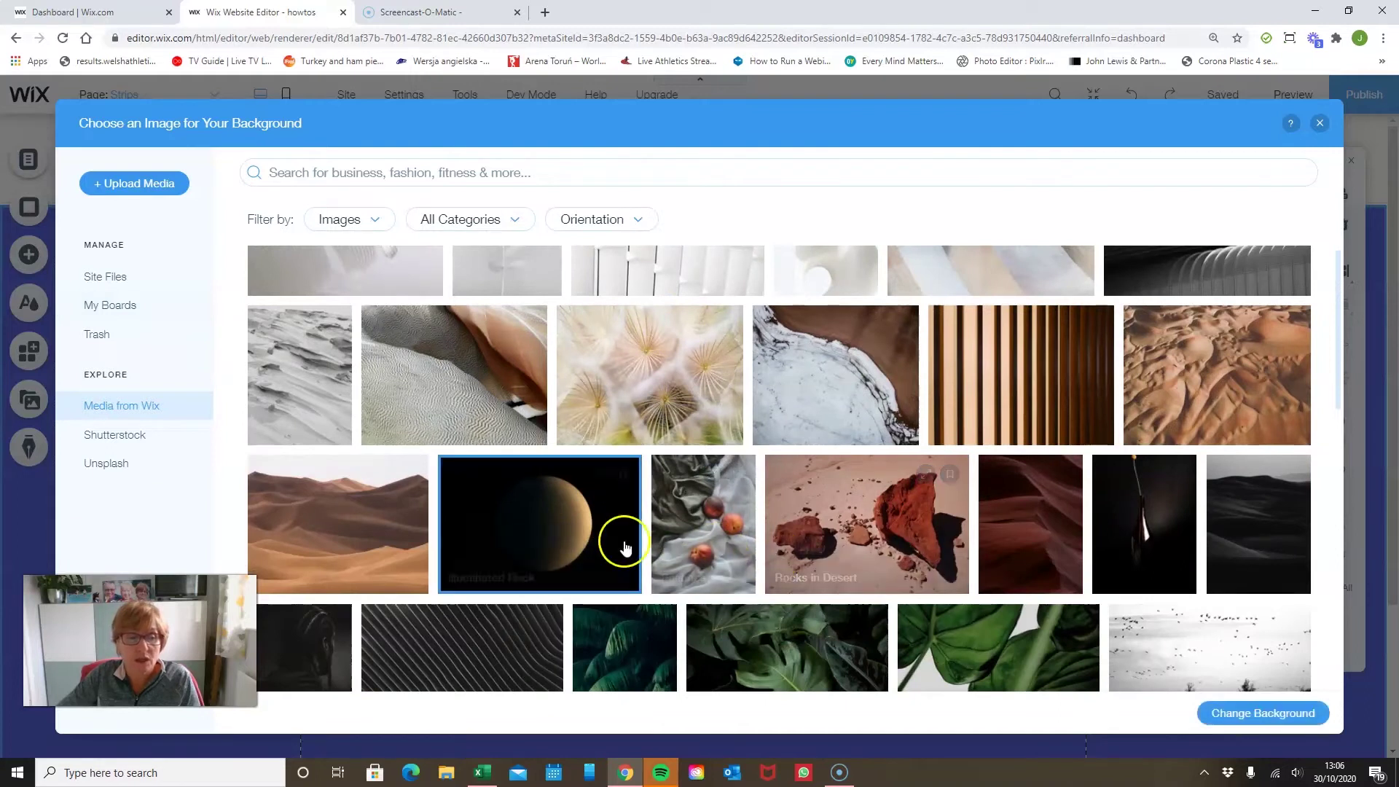
click(1272, 715)
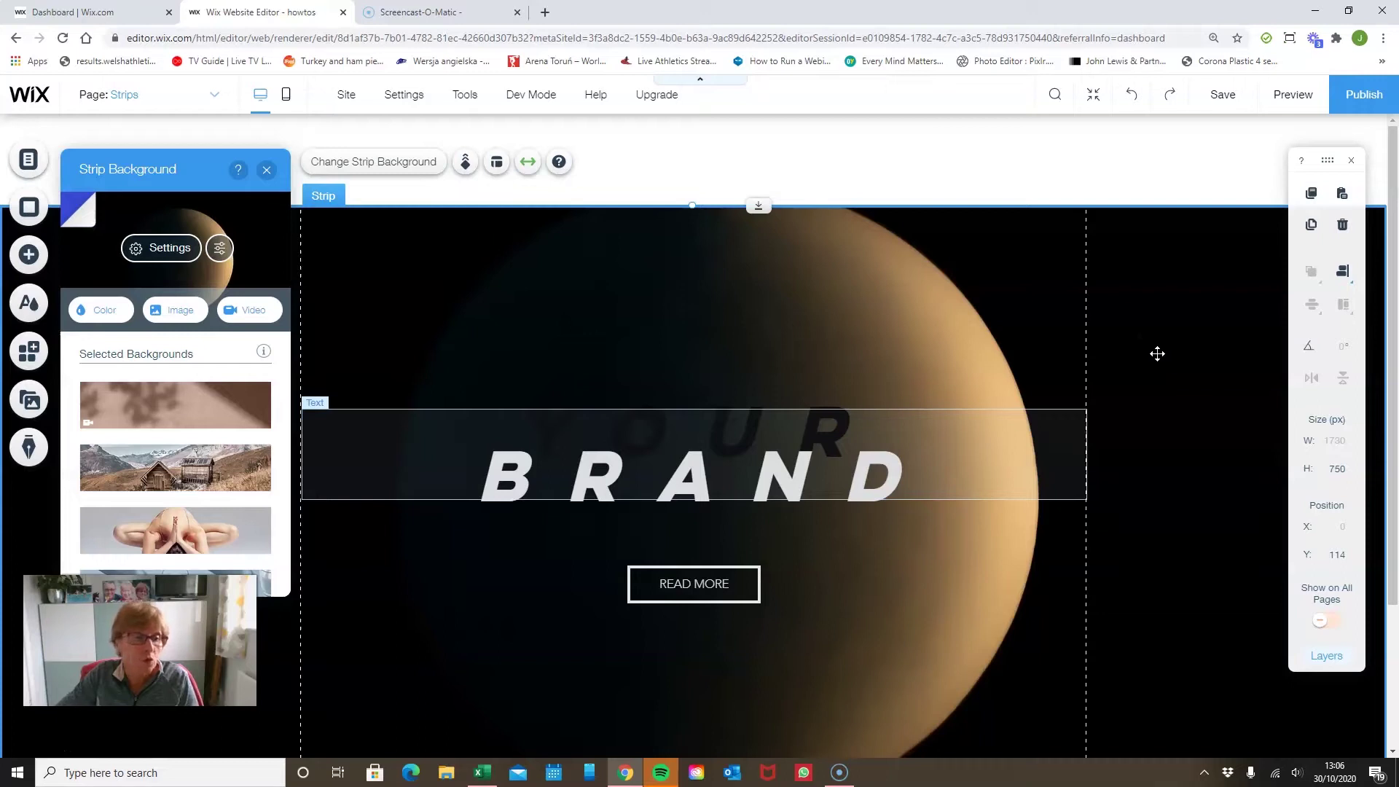
click(266, 169)
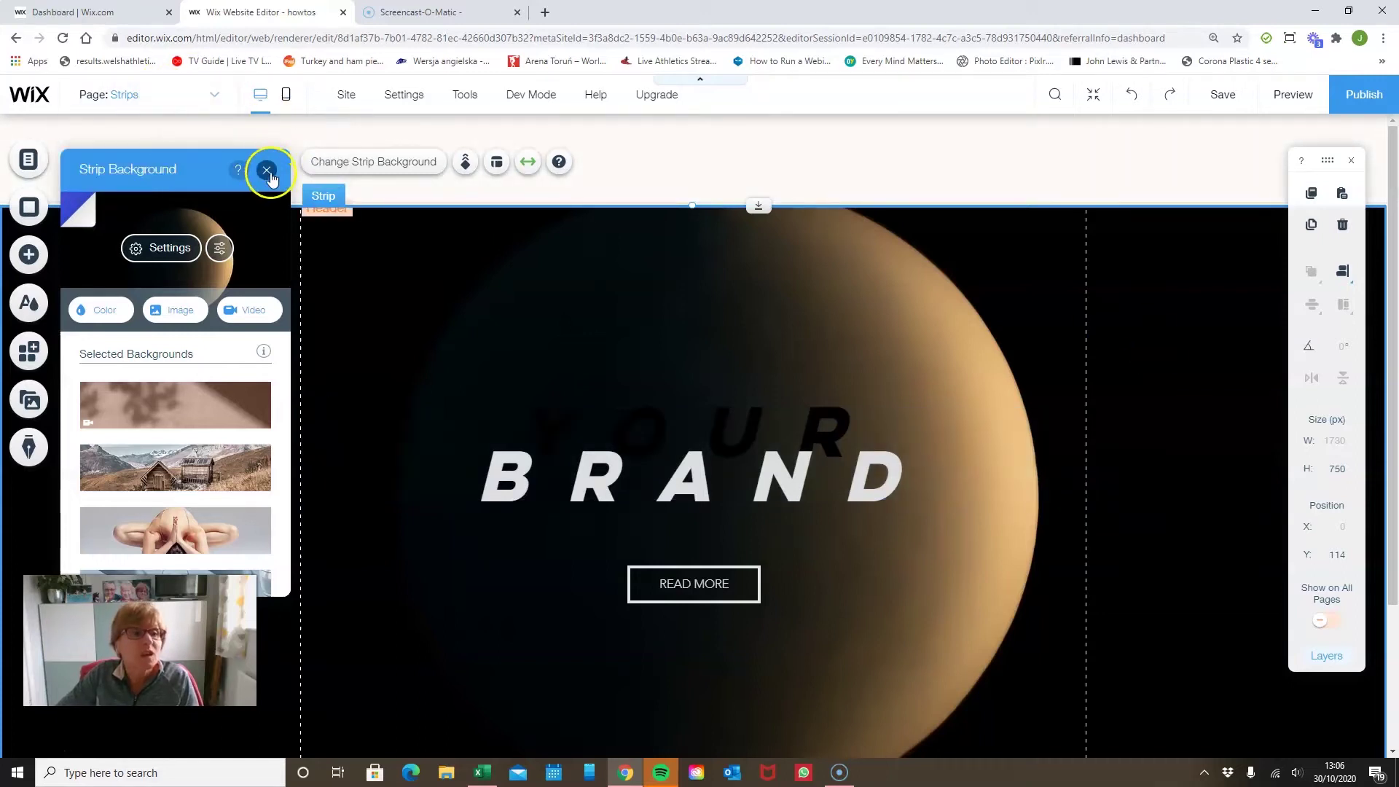
Step: Add the two-column About strip with the skateboard photo and green "About Us" column above the planet strip
click(38, 259)
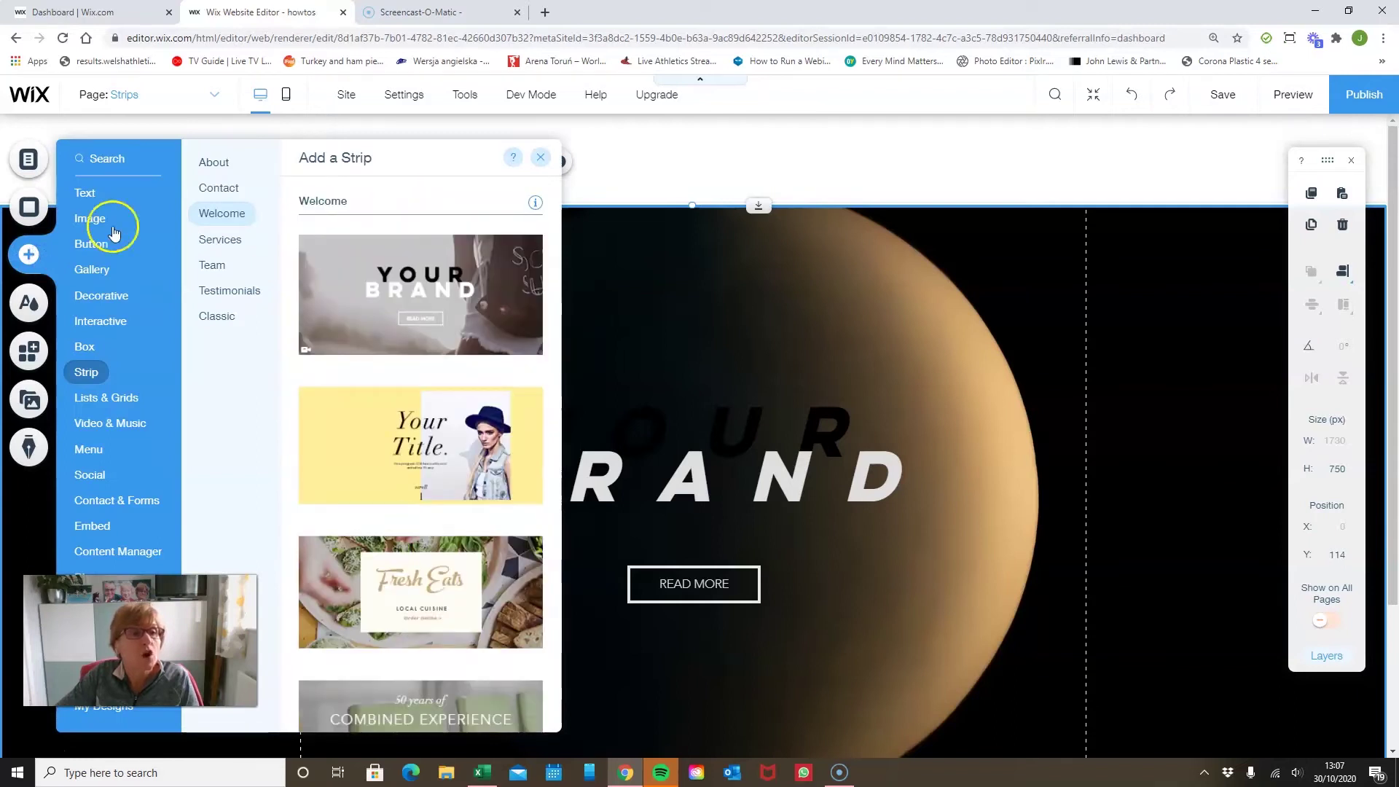
click(221, 167)
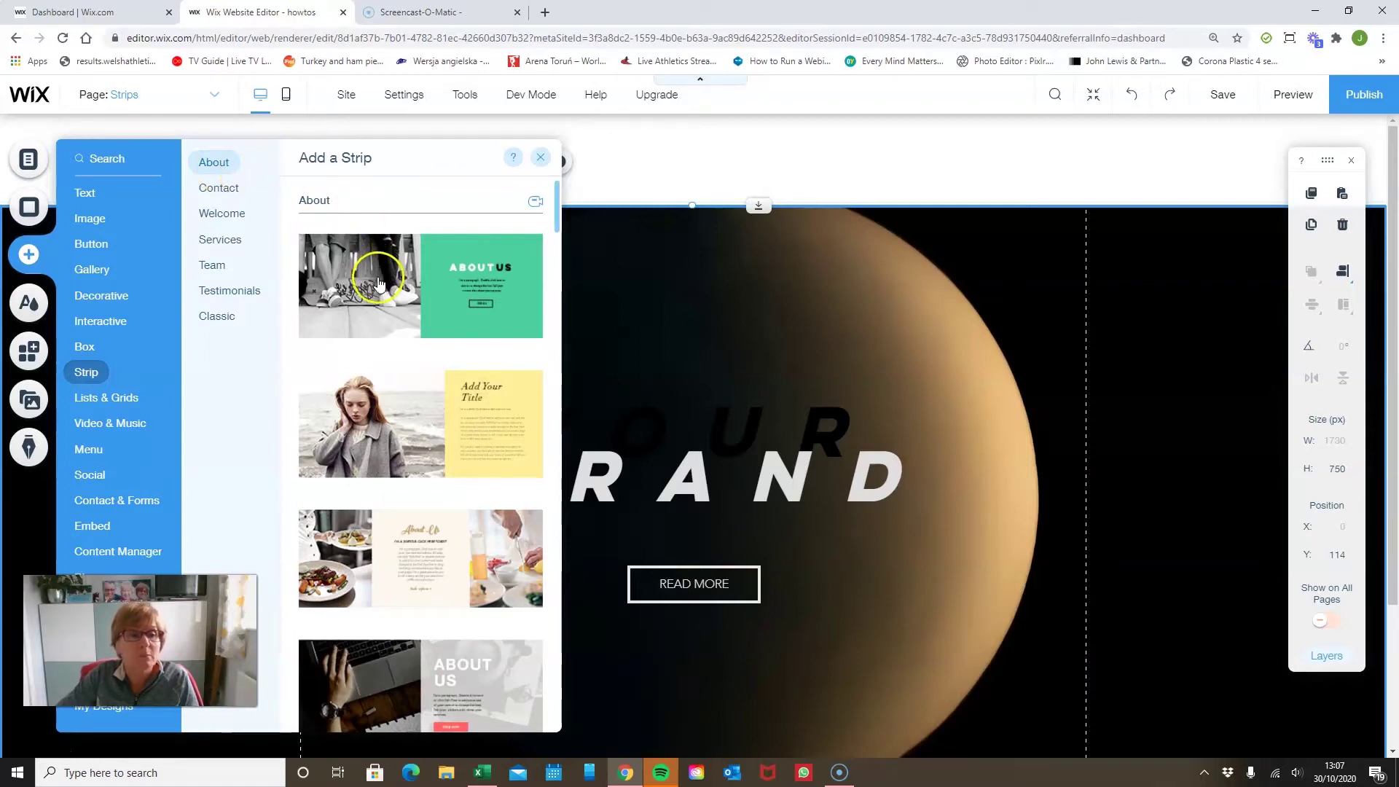
drag(378, 283, 682, 433)
click(708, 427)
click(910, 428)
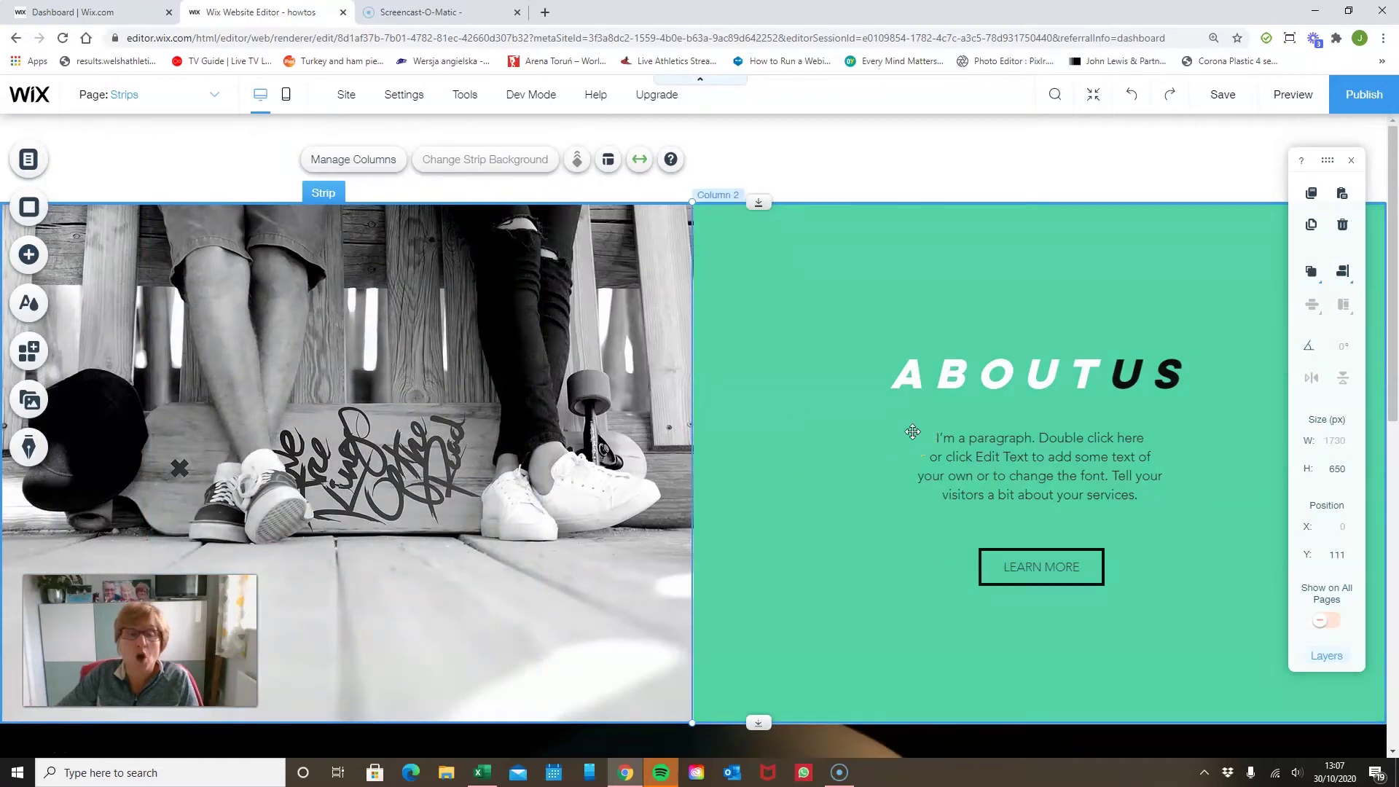
Step: Move the About Us strip below the planet "Your Brand" strip in the zoomed-out page view
scroll(831, 434, down, 3)
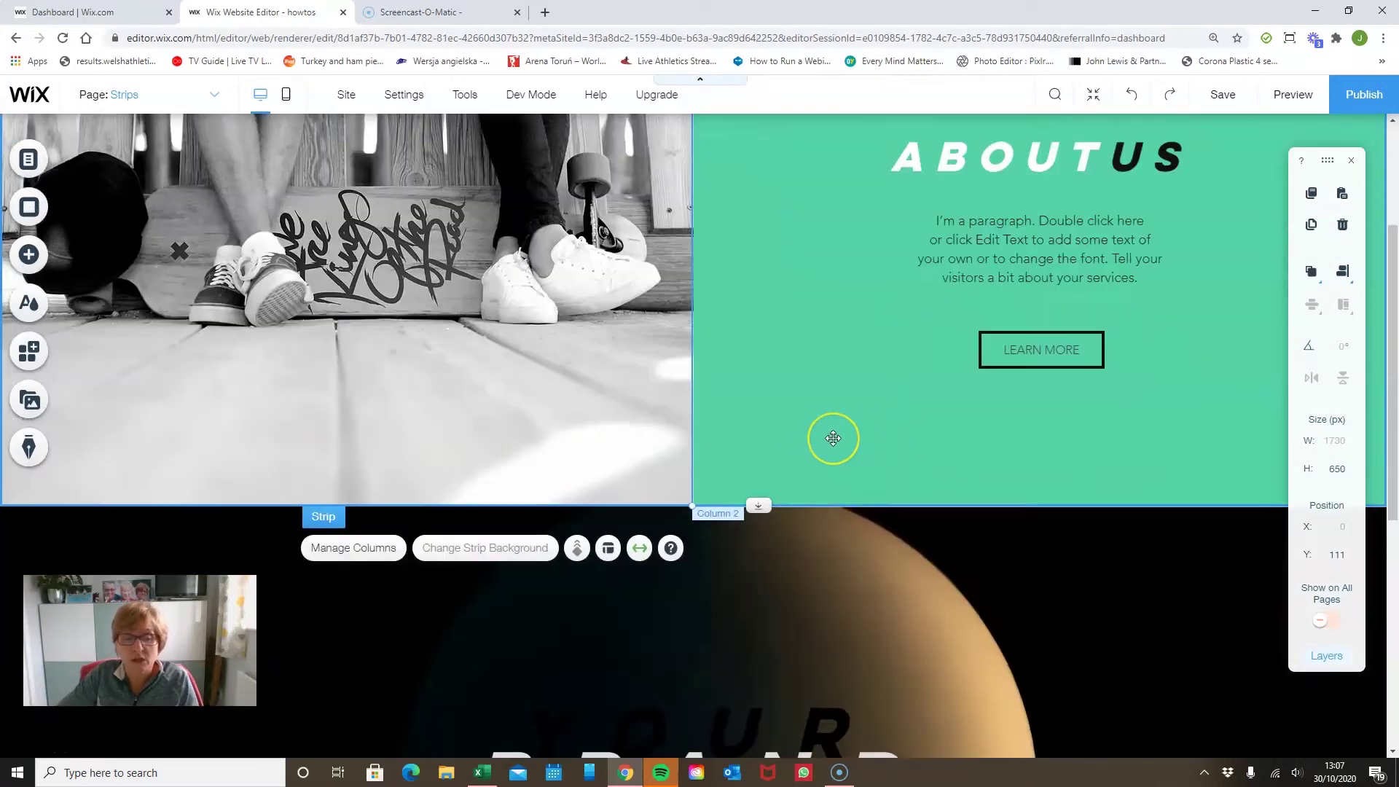
scroll(833, 438, down, 2)
scroll(833, 439, up, 5)
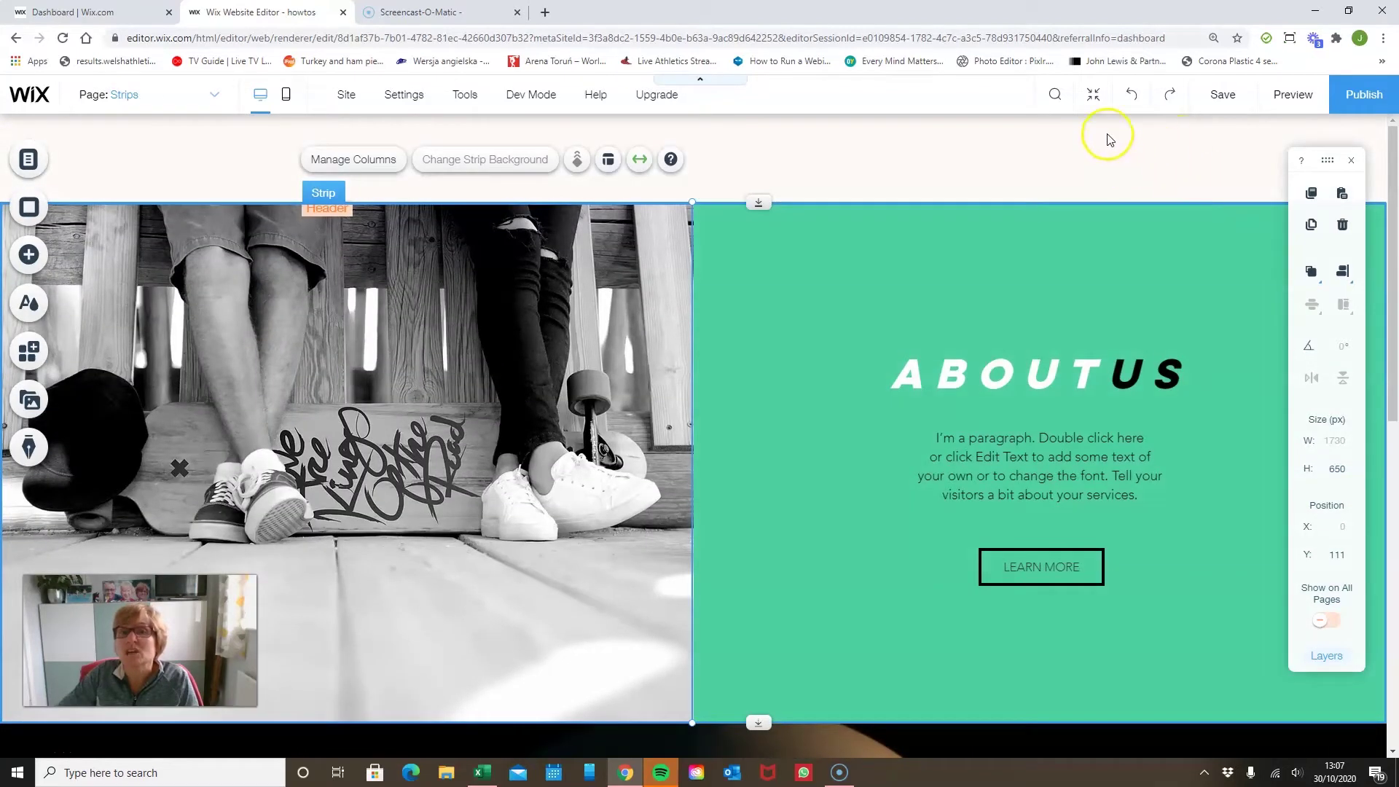
click(1093, 98)
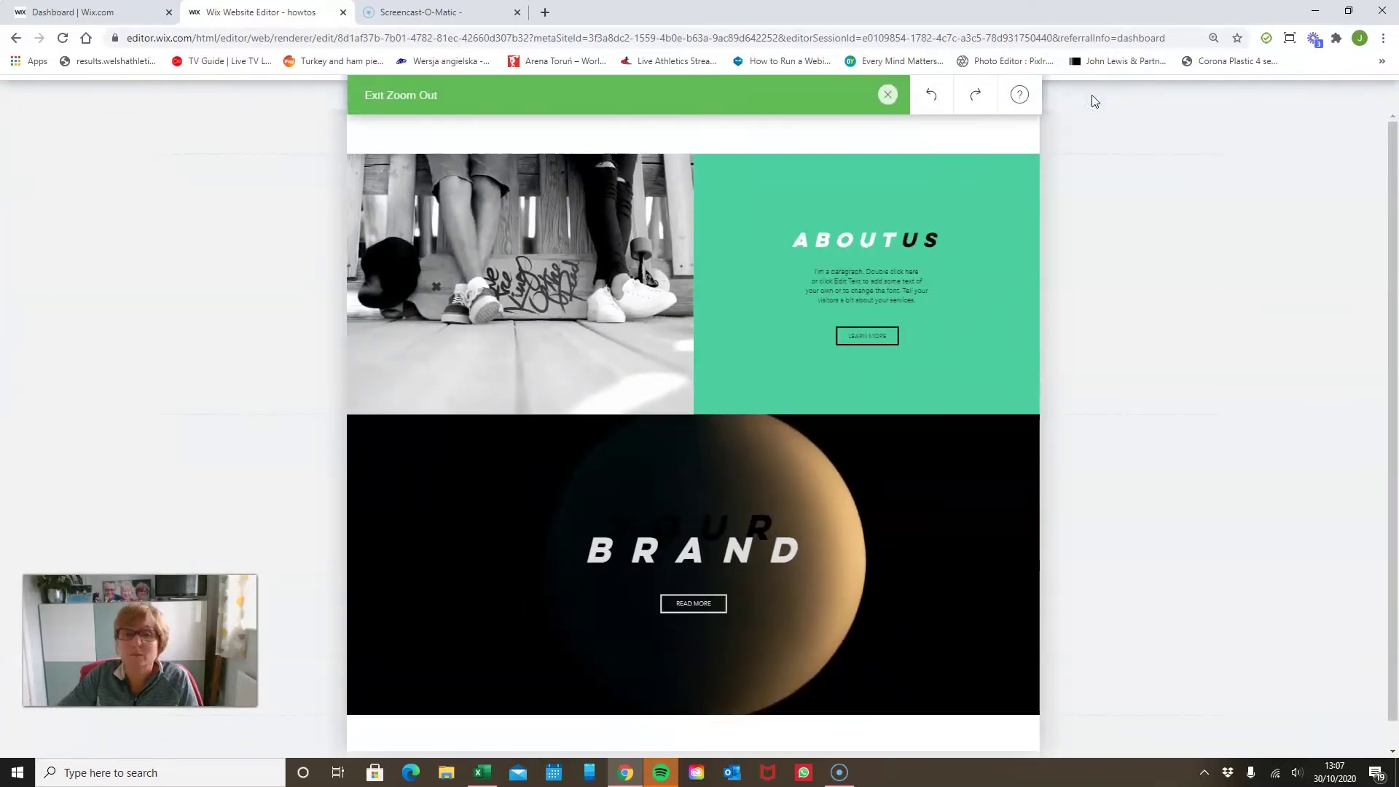
click(1009, 246)
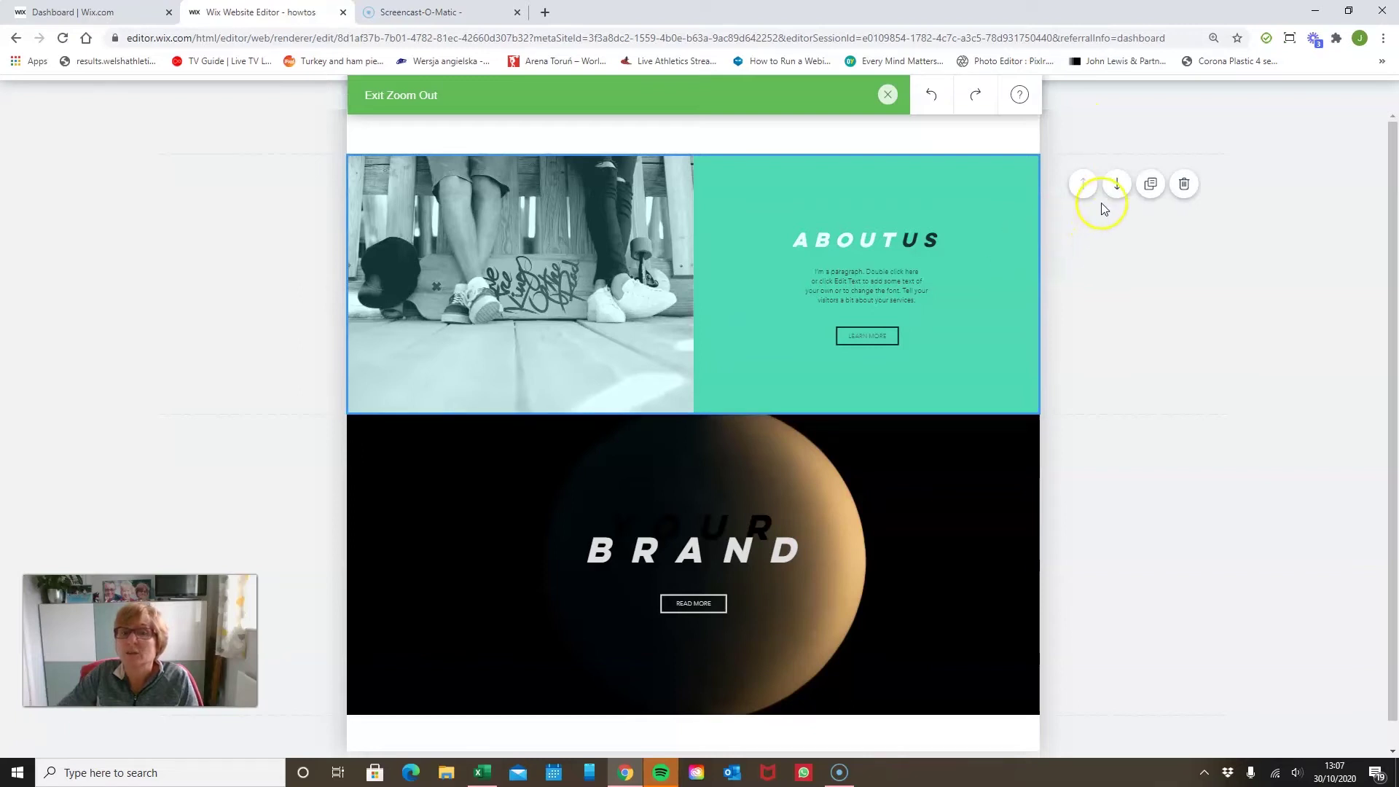
click(1117, 186)
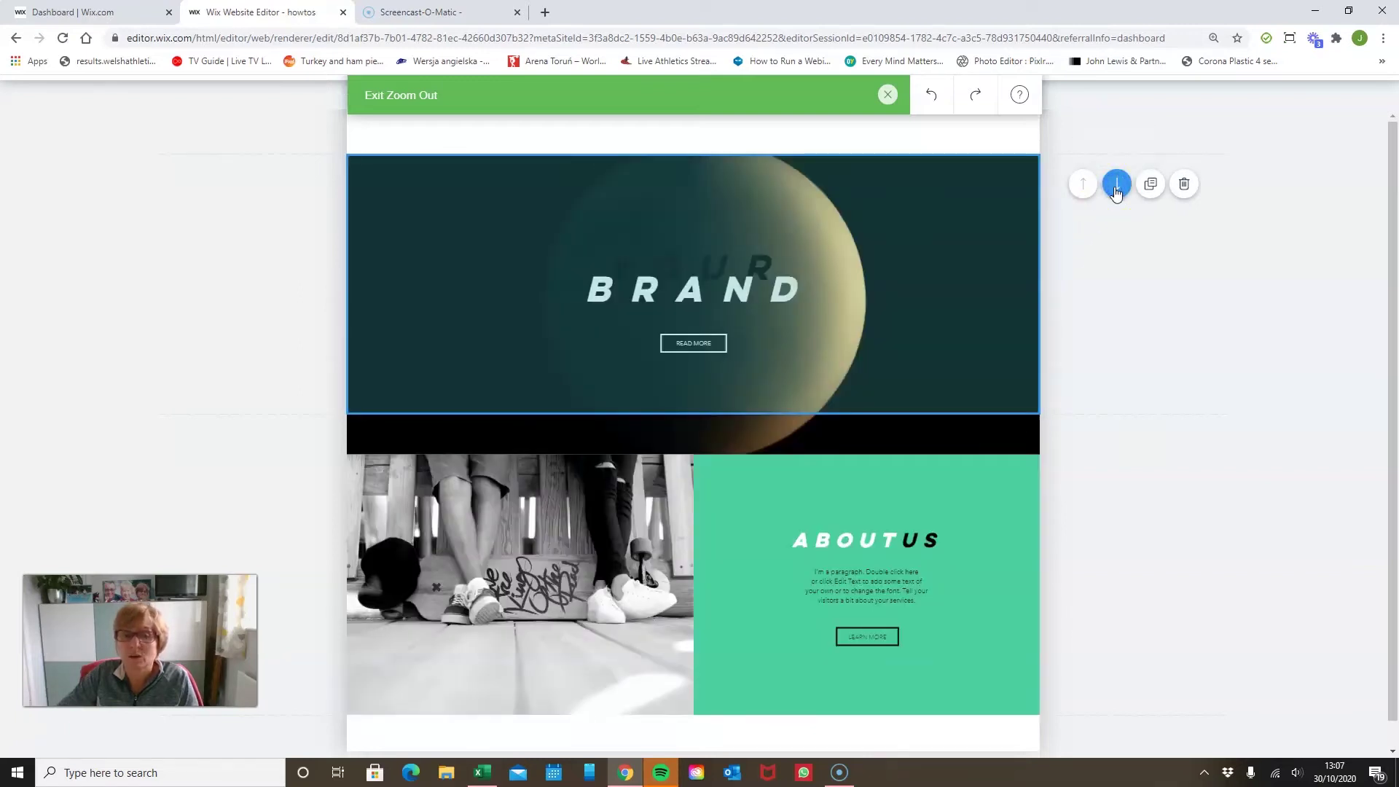
Step: Leave the zoomed-out view and add the four-column Services strip (Branding, Storytelling, Design, Consulting) above the planet "Your Brand" strip
click(889, 96)
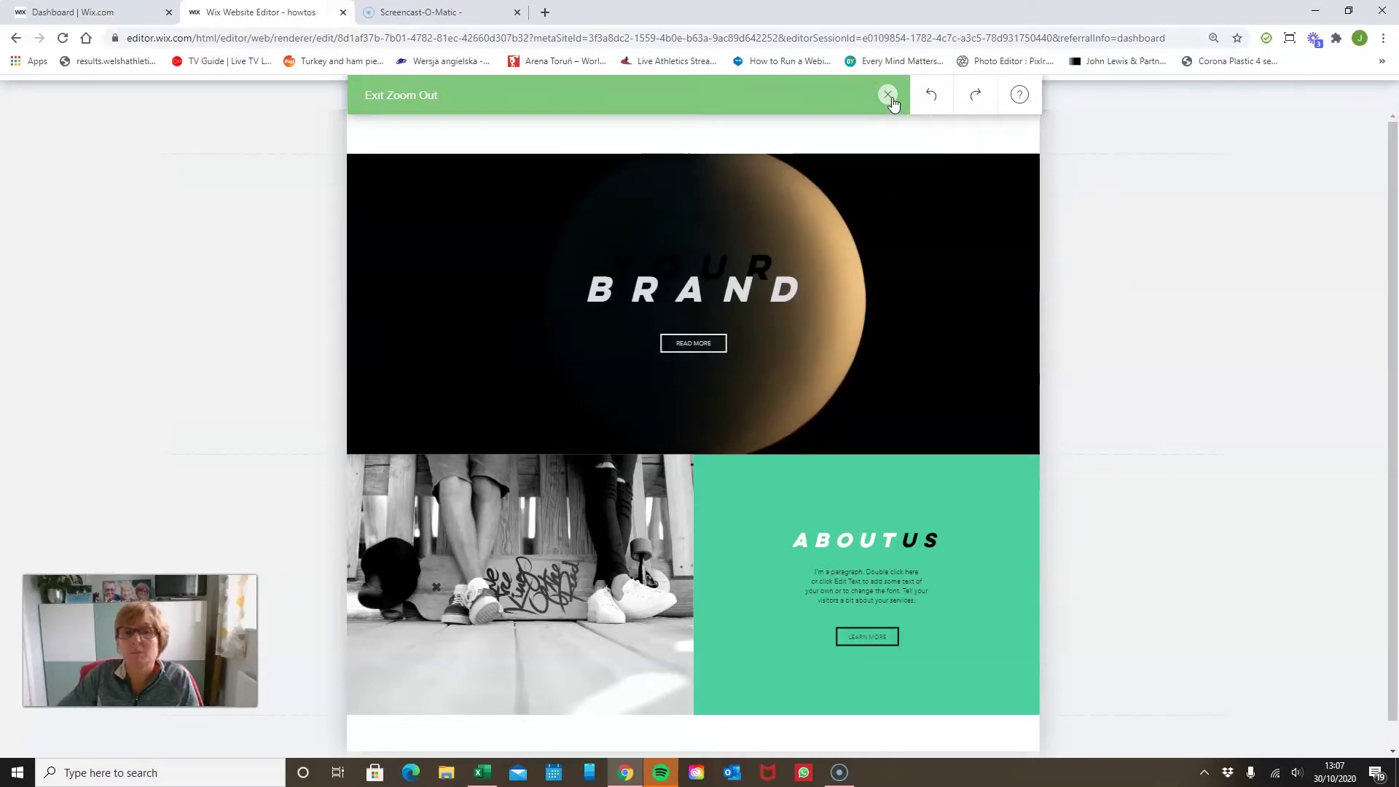
click(889, 95)
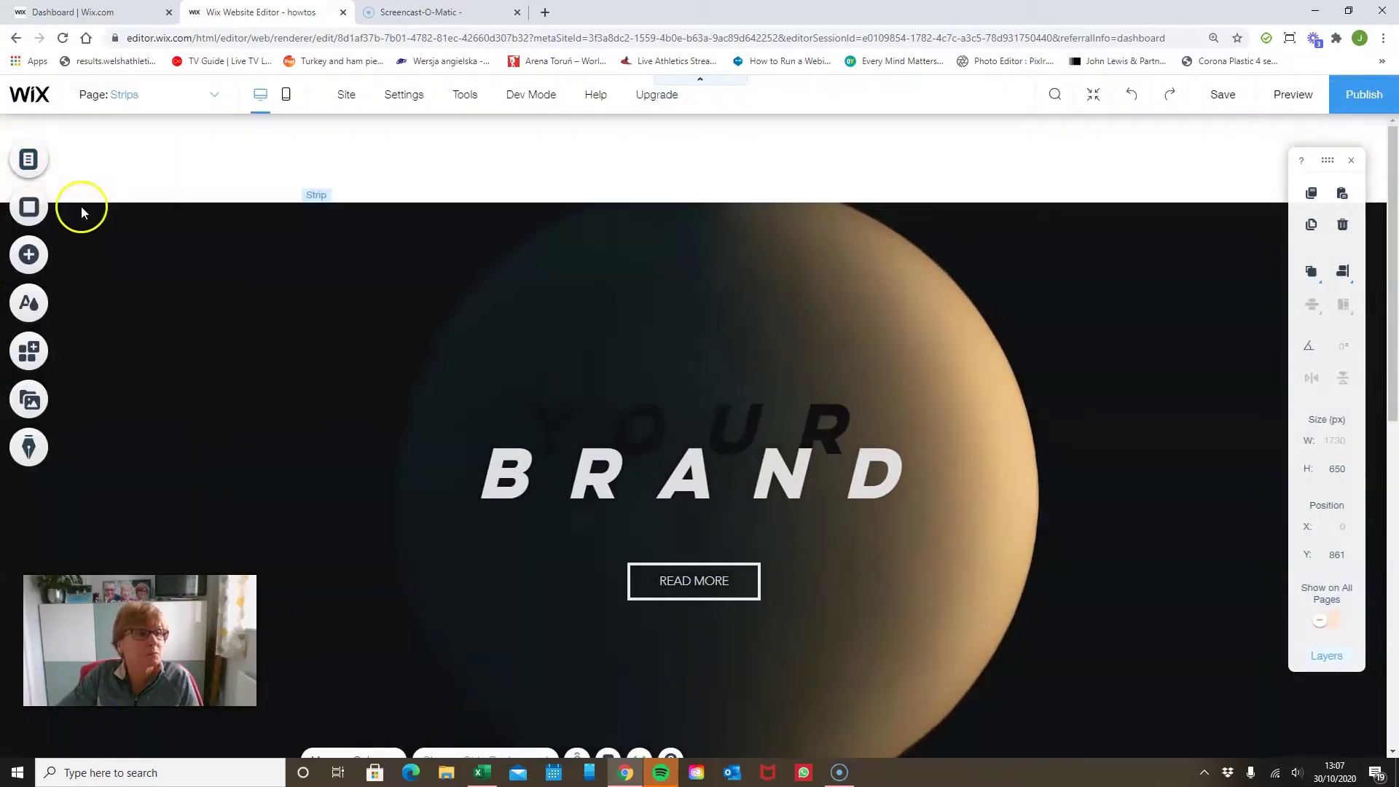
click(30, 254)
click(214, 220)
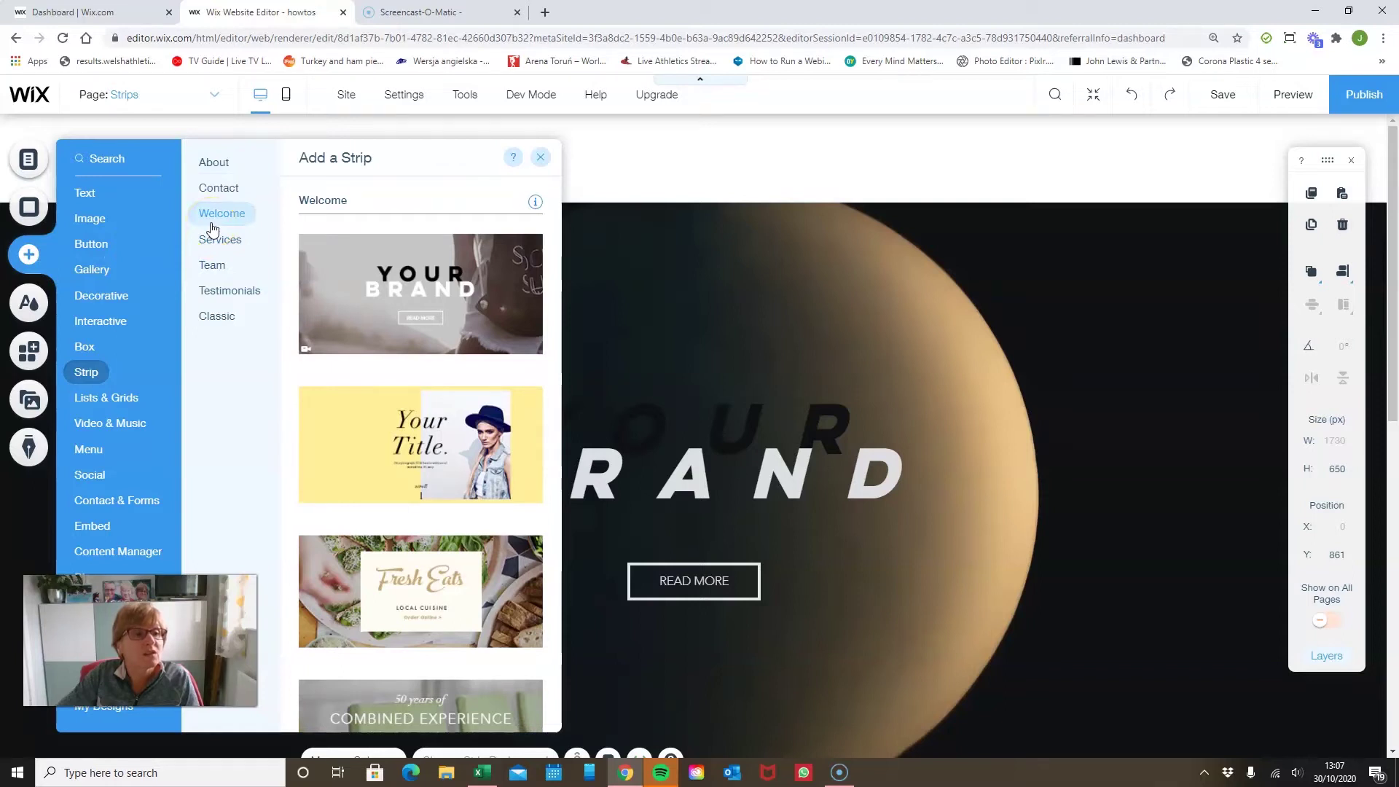
click(215, 243)
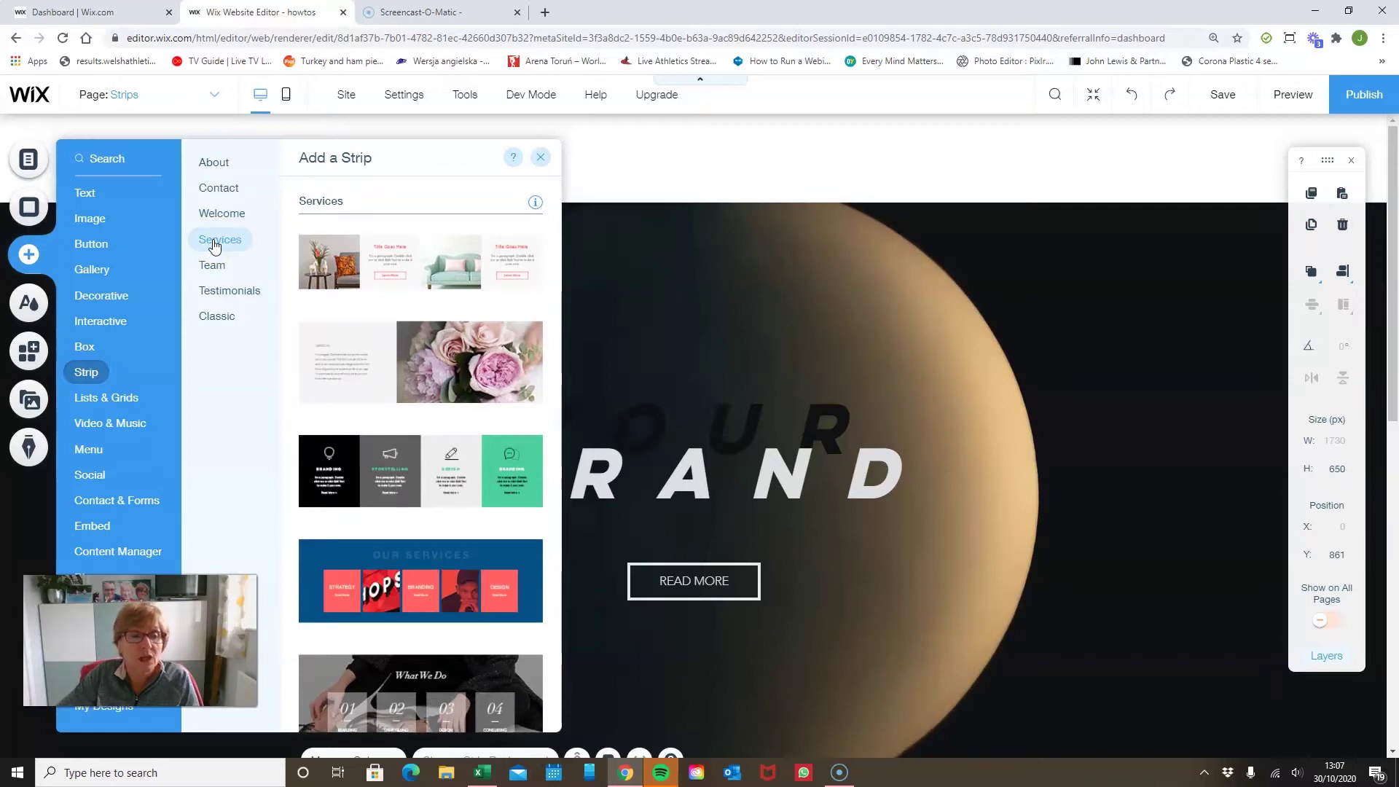
drag(390, 462, 637, 331)
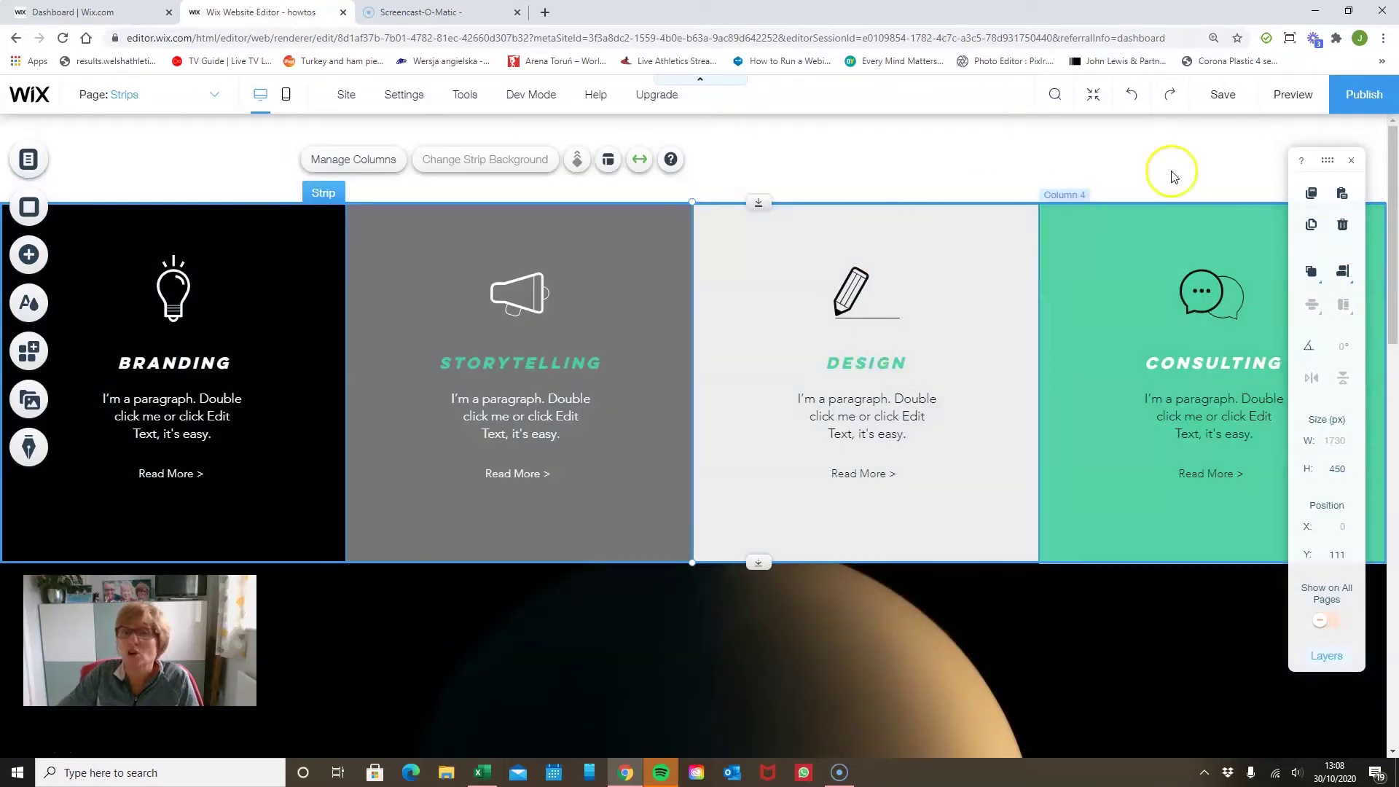
Step: In the zoomed-out view, move the four-column services strip below the About Us strip and delete the empty space between them
click(1098, 94)
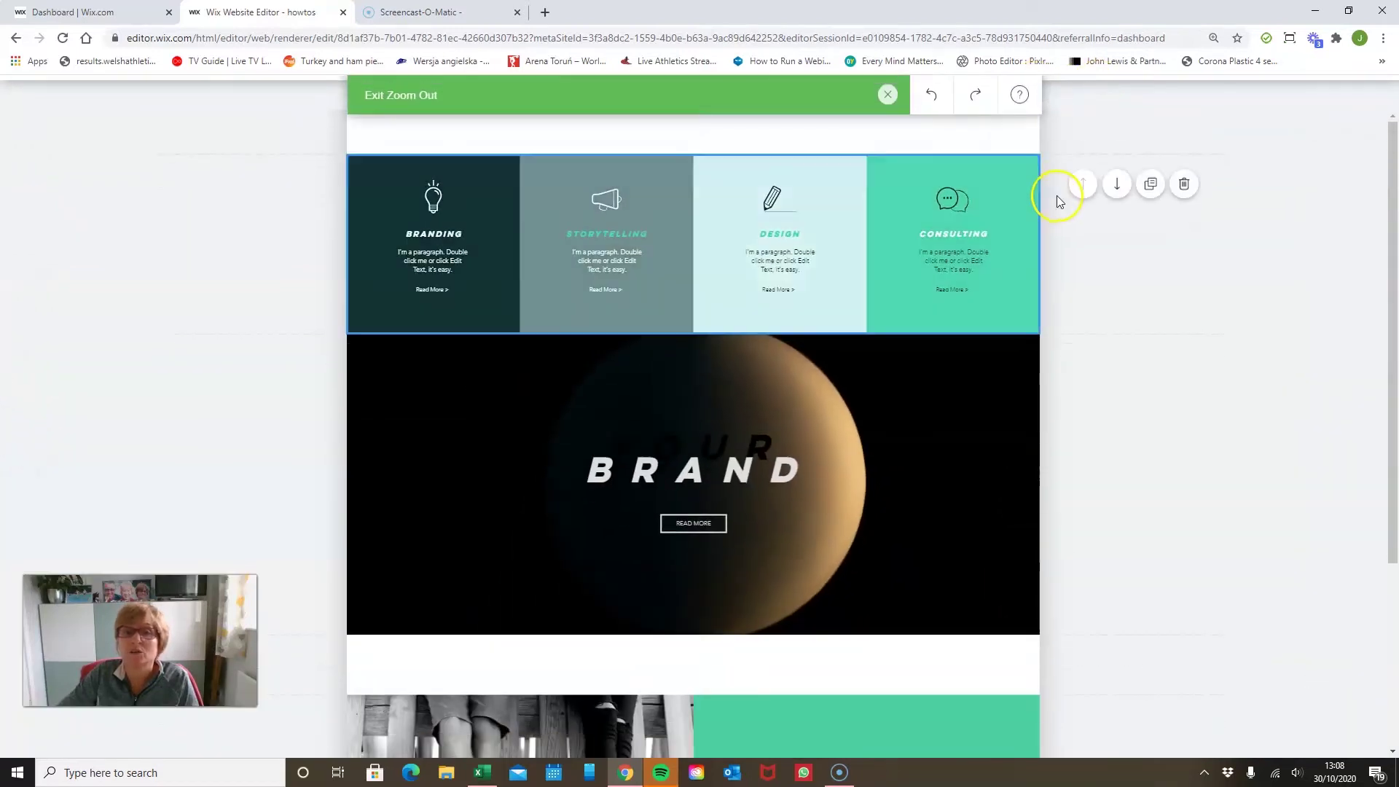
click(1115, 186)
click(1115, 186)
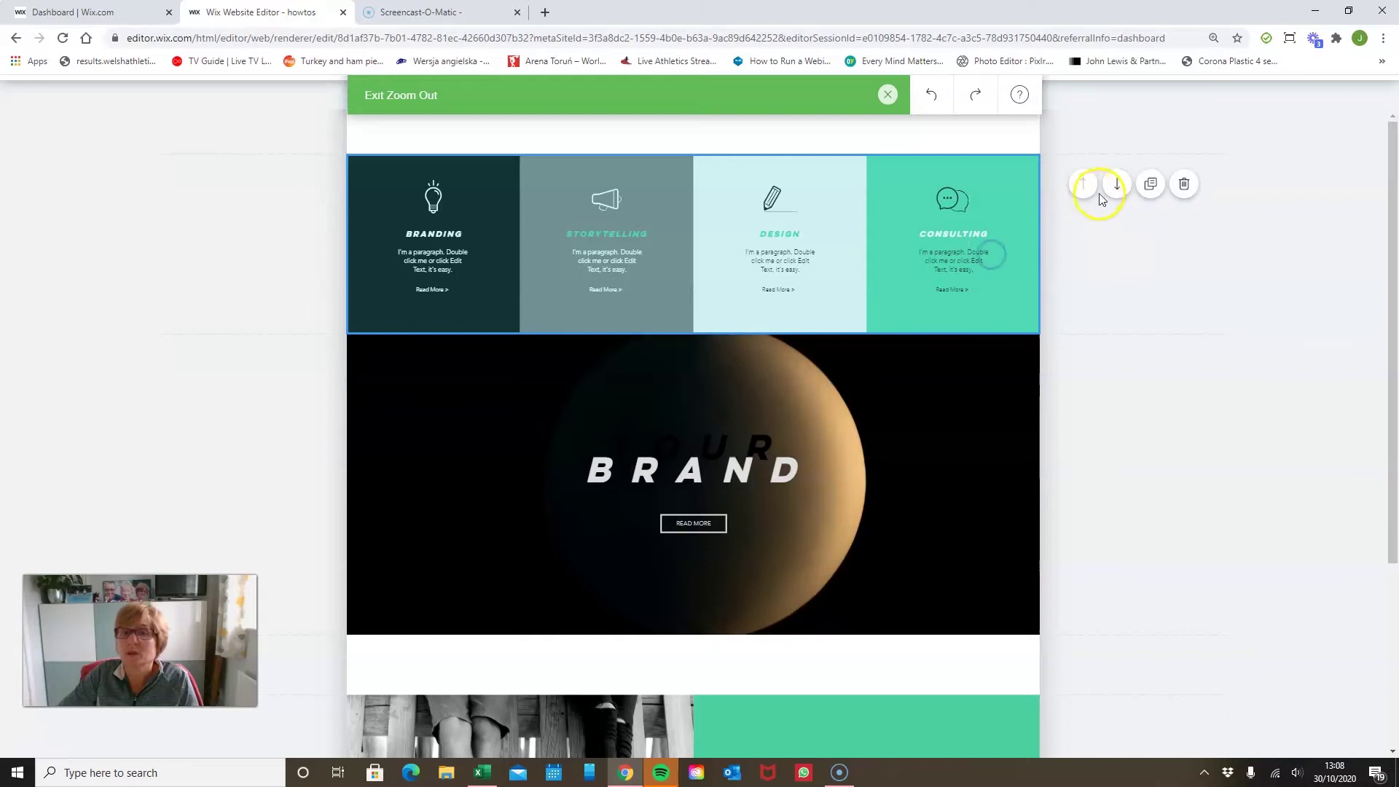
click(1116, 186)
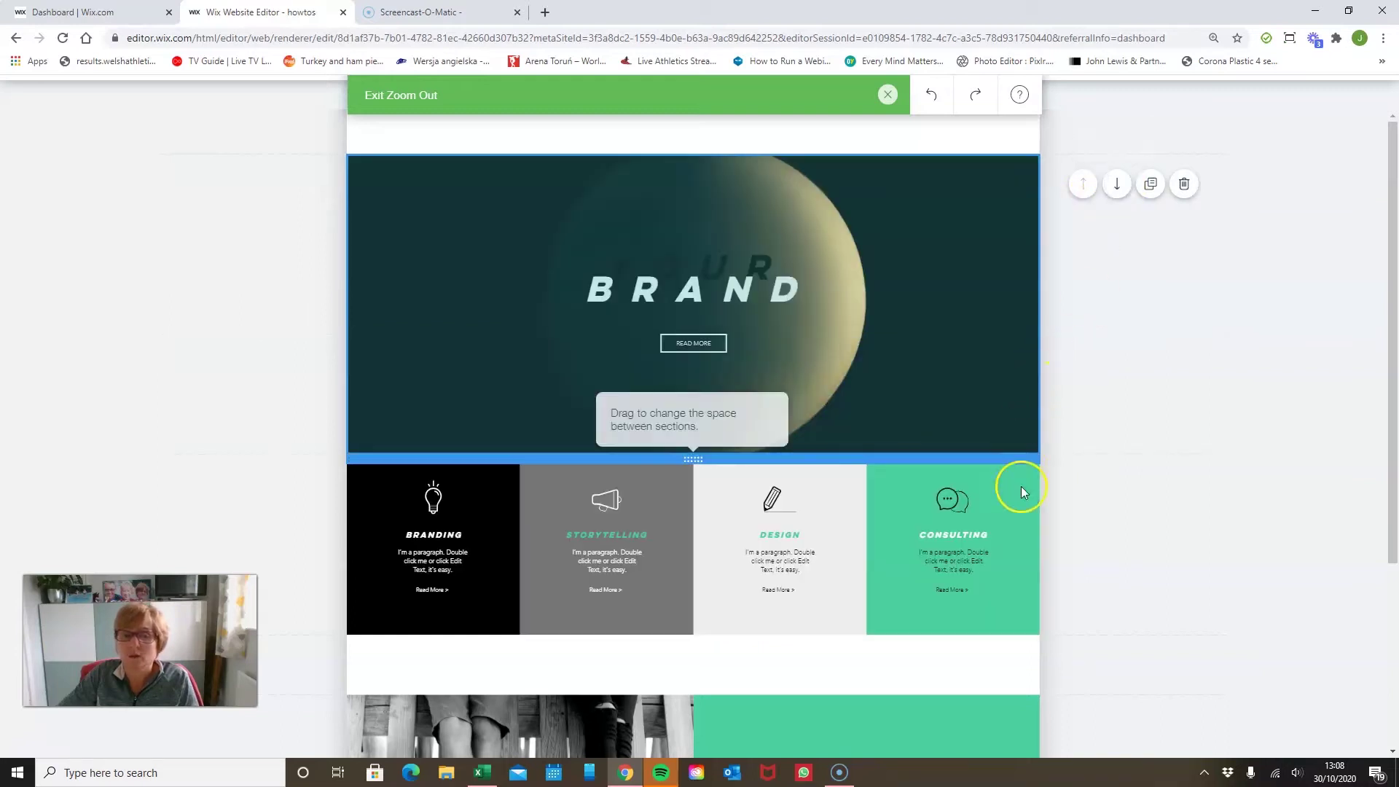
click(1120, 497)
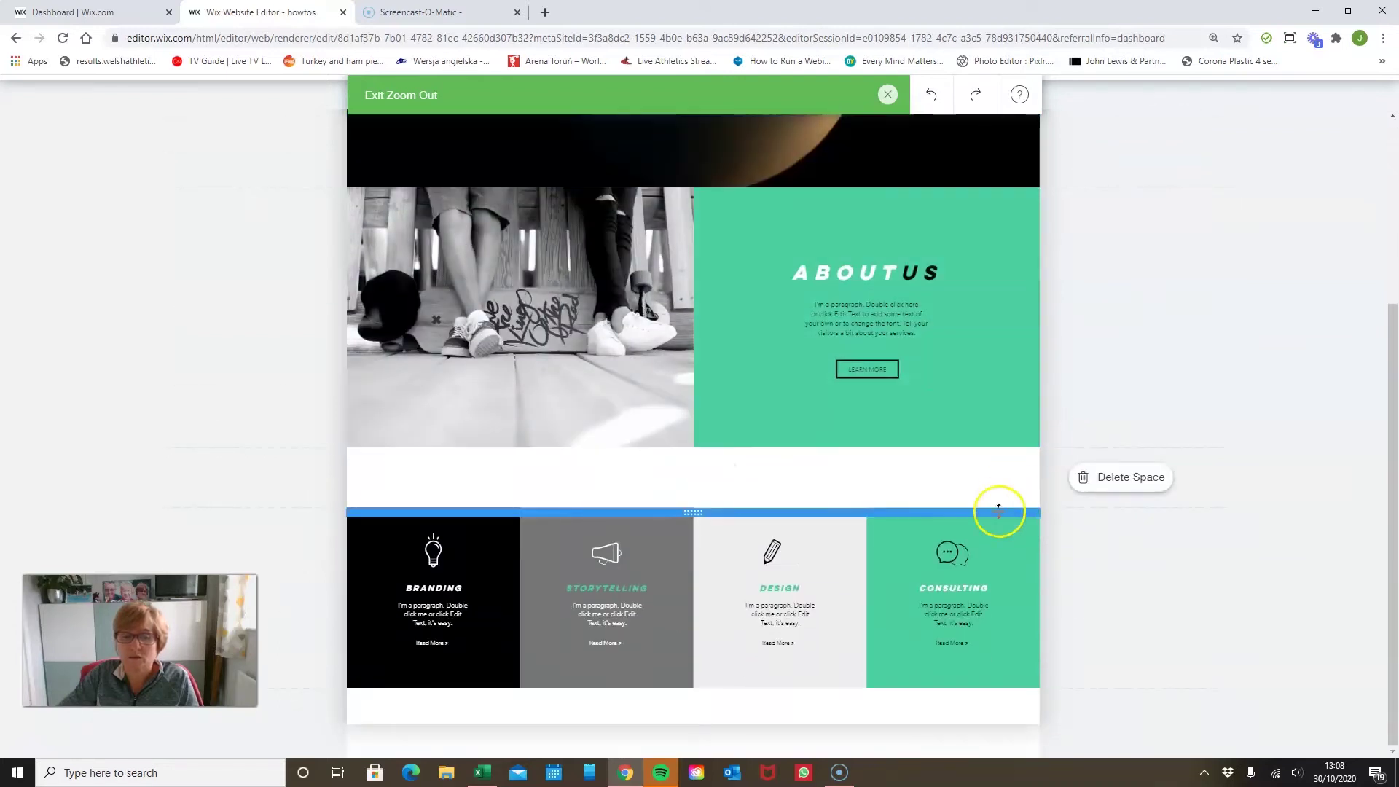
click(1074, 479)
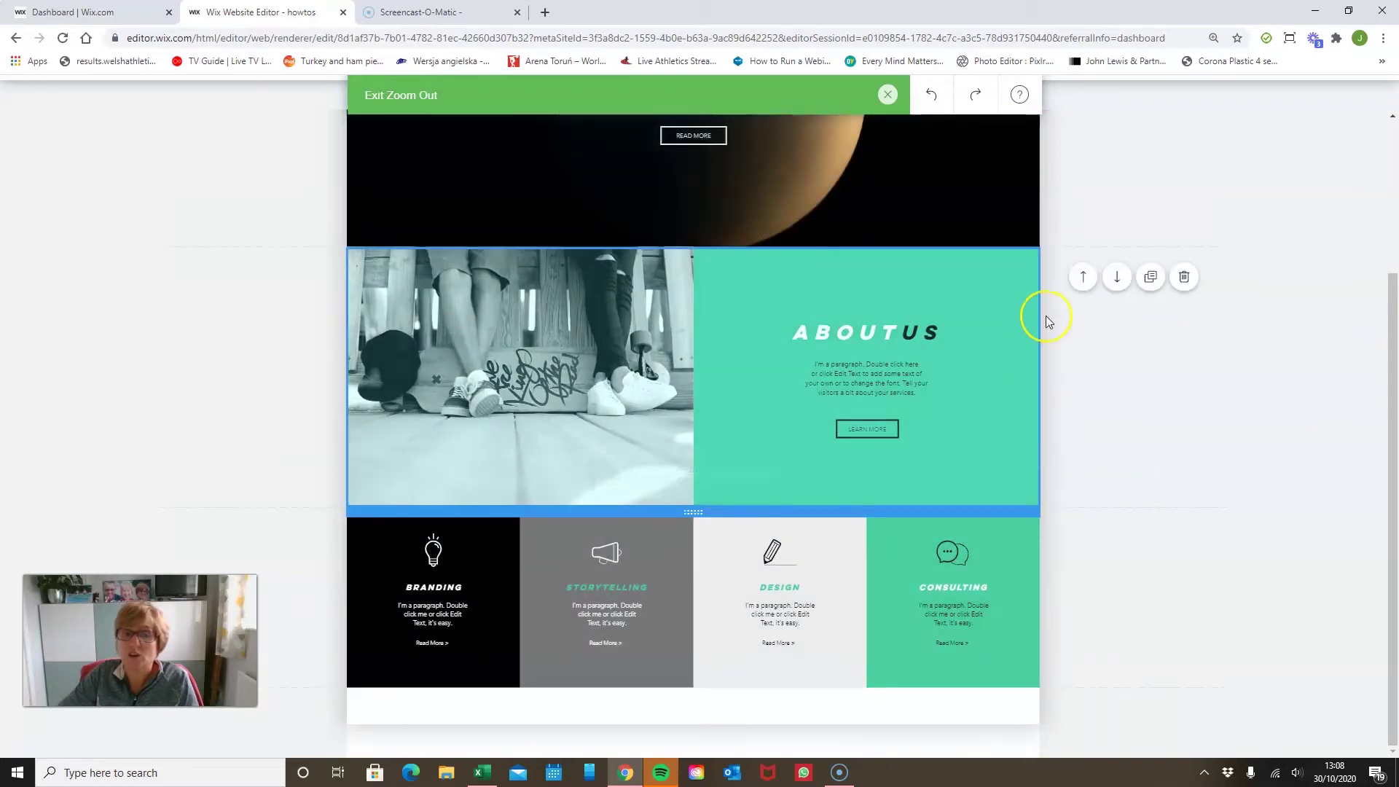
Step: Review the order and spacing of the three stacked strips in the zoomed-out view and return to the normal editing view
scroll(1046, 297, up, 3)
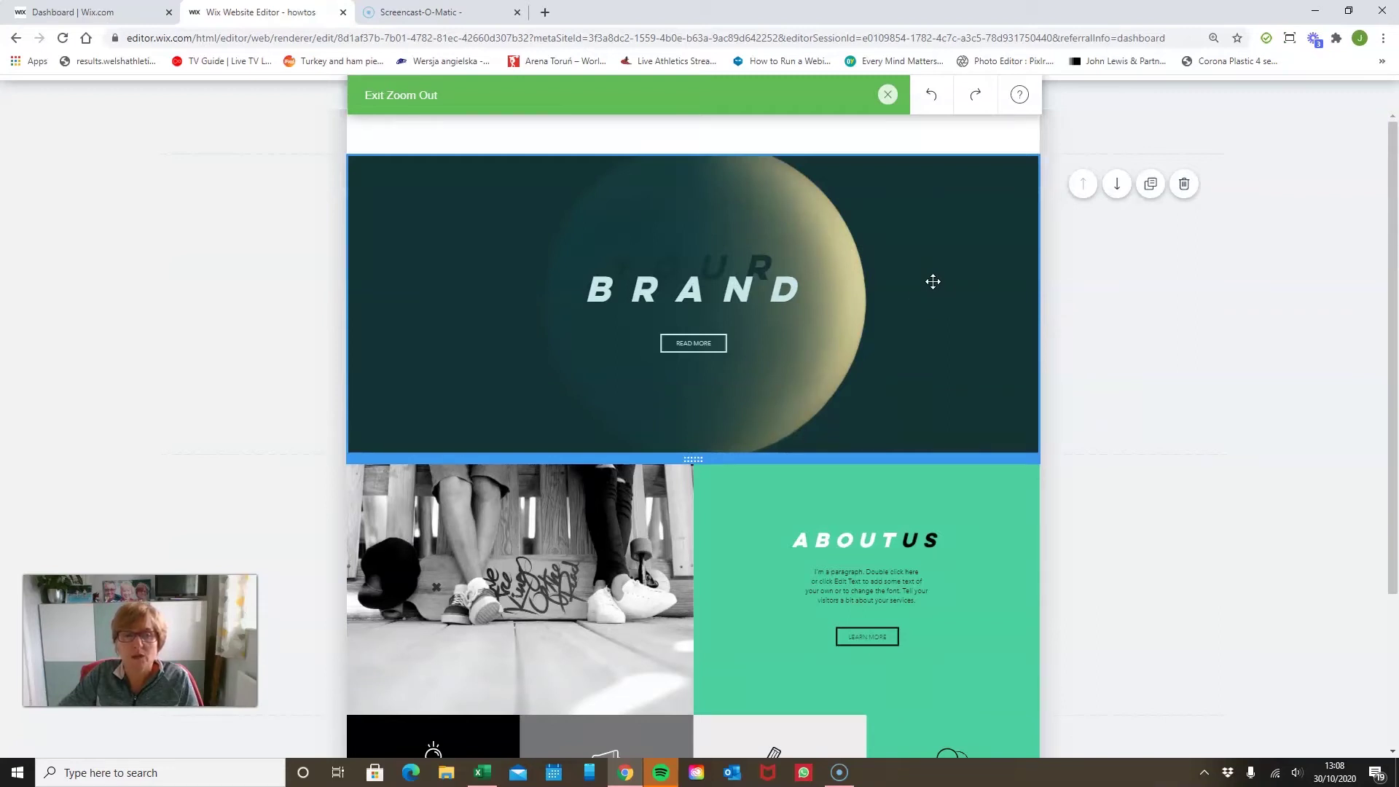
scroll(933, 281, down, 3)
scroll(933, 282, up, 3)
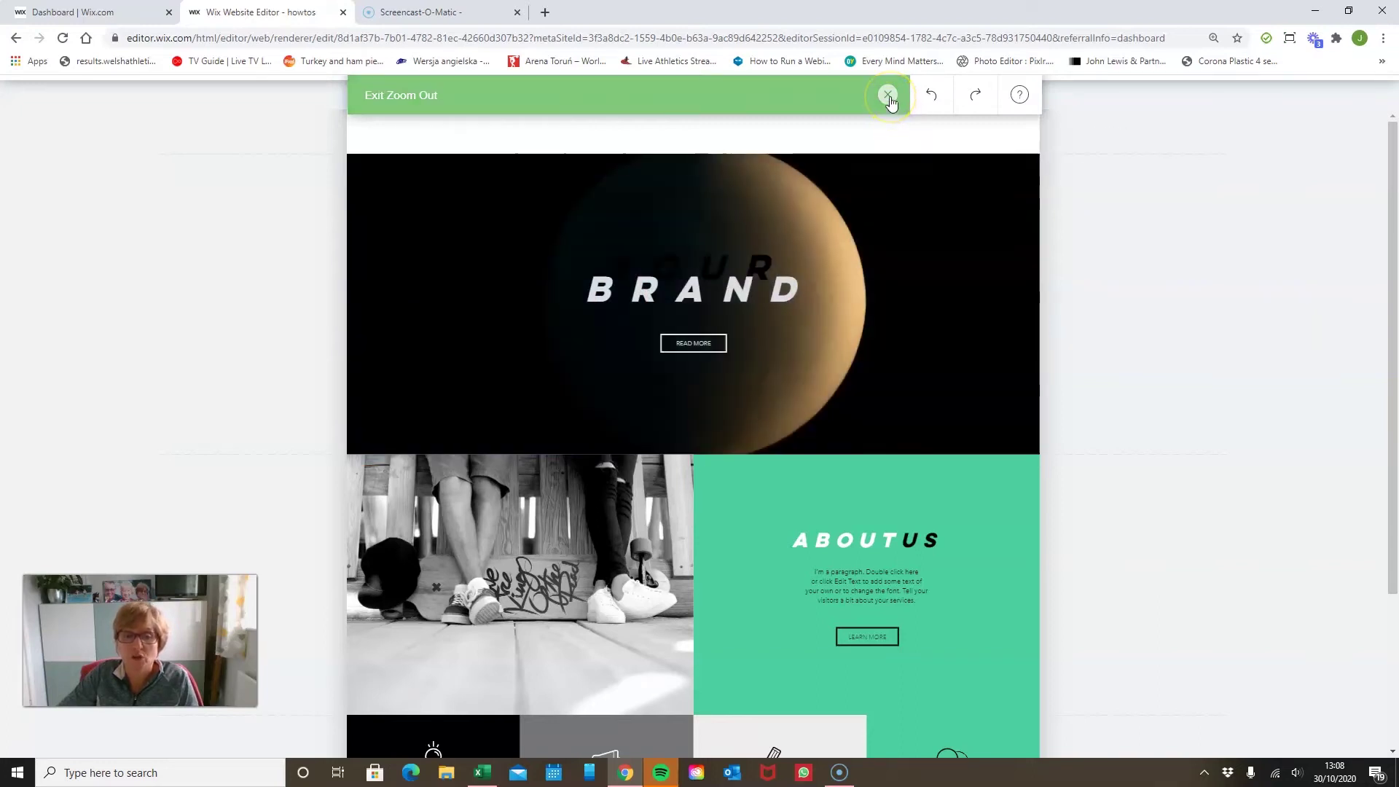
scroll(1016, 491, down, 2)
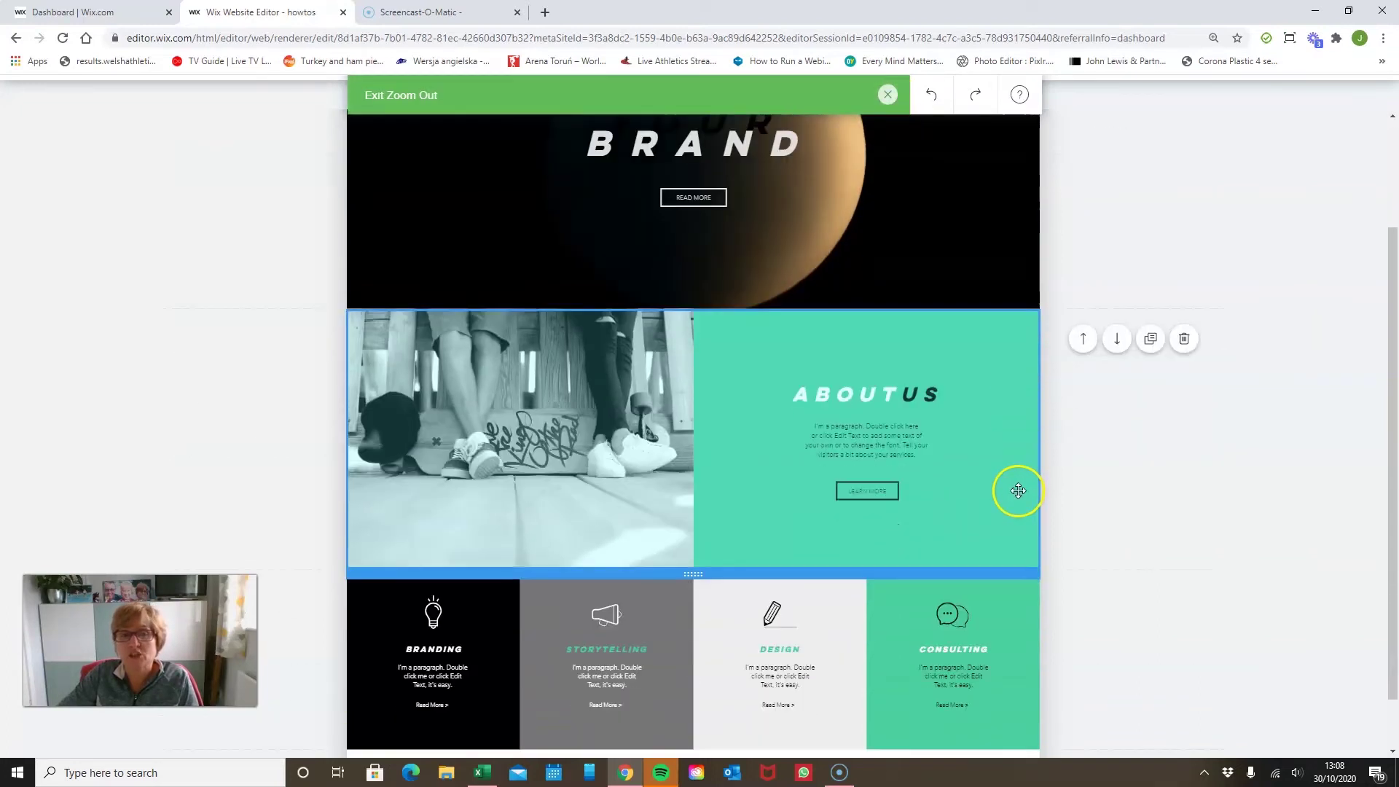
scroll(1016, 490, up, 1)
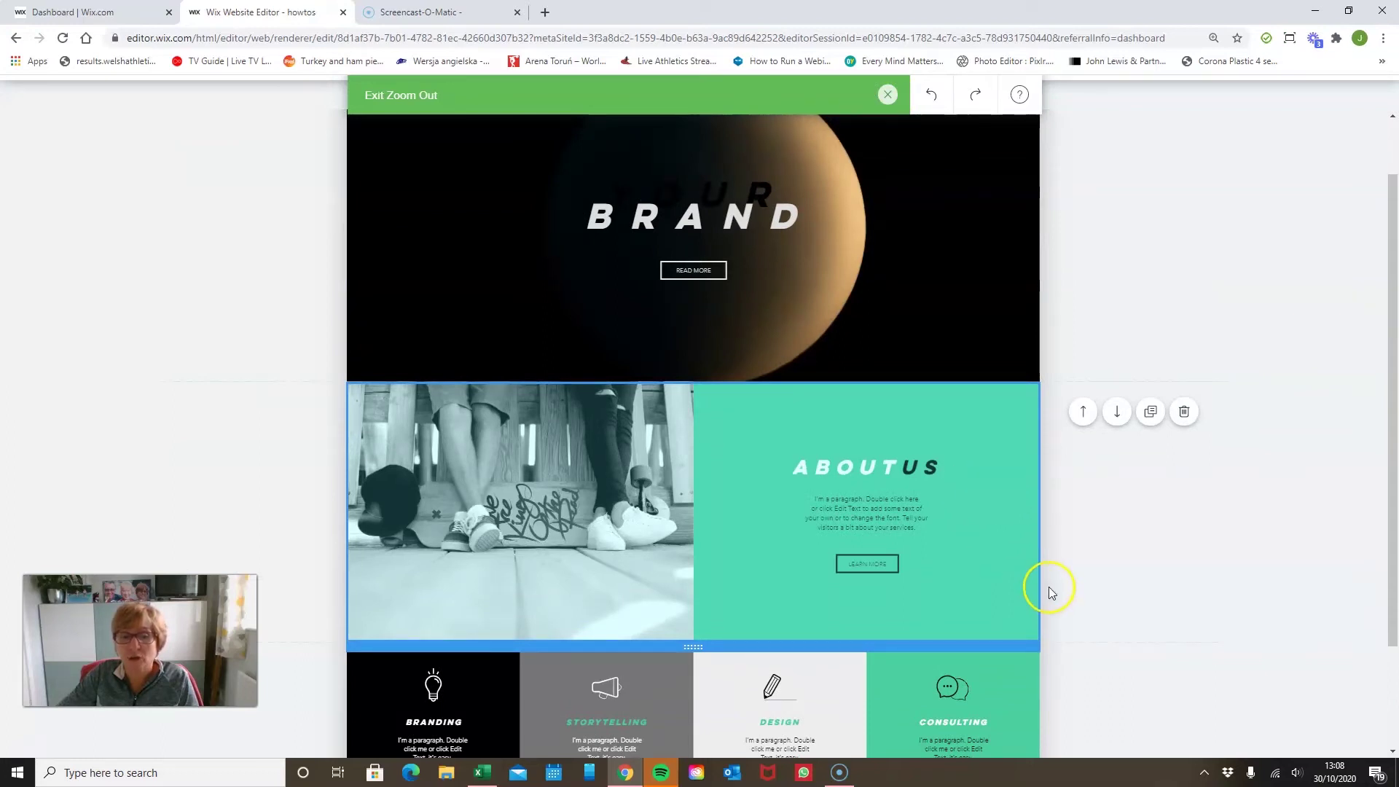
click(934, 493)
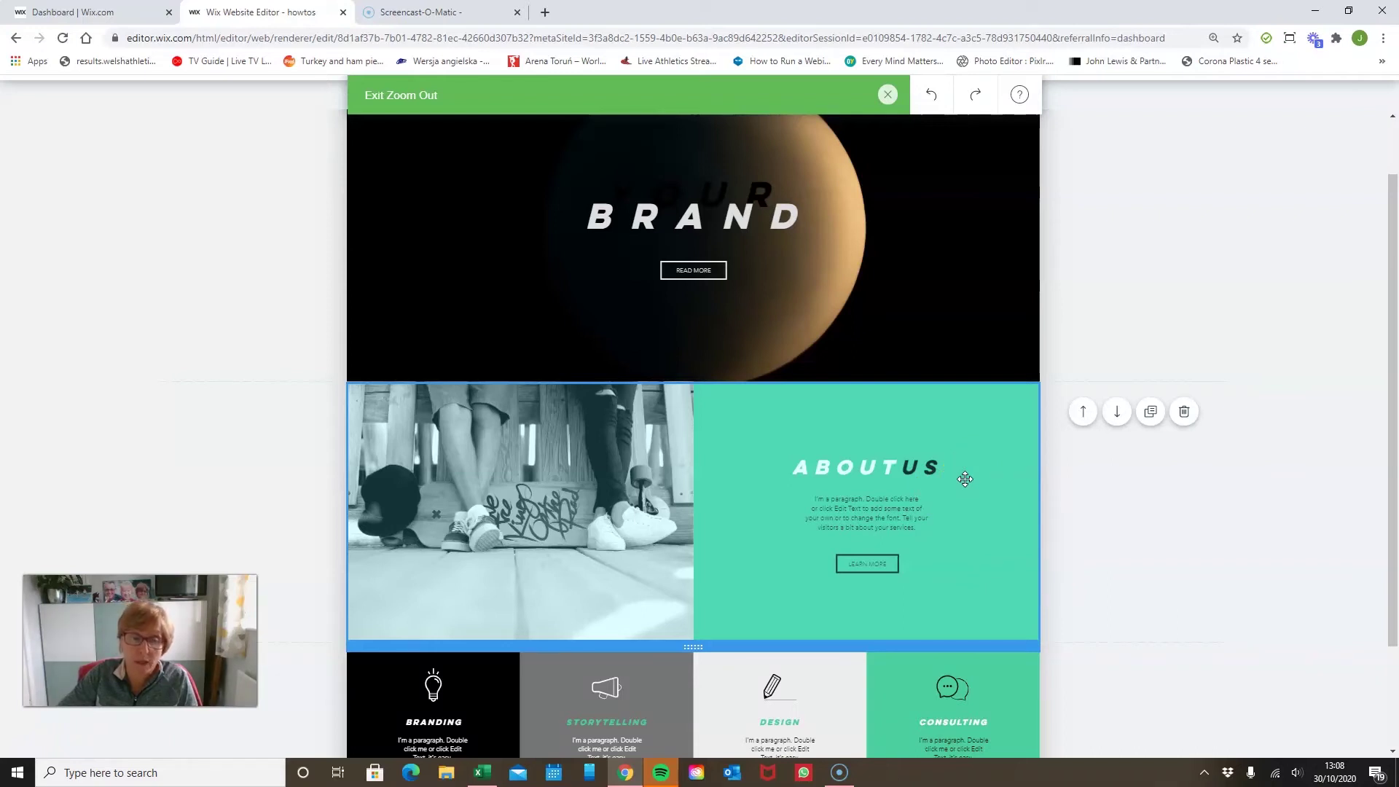
drag(965, 479, 965, 428)
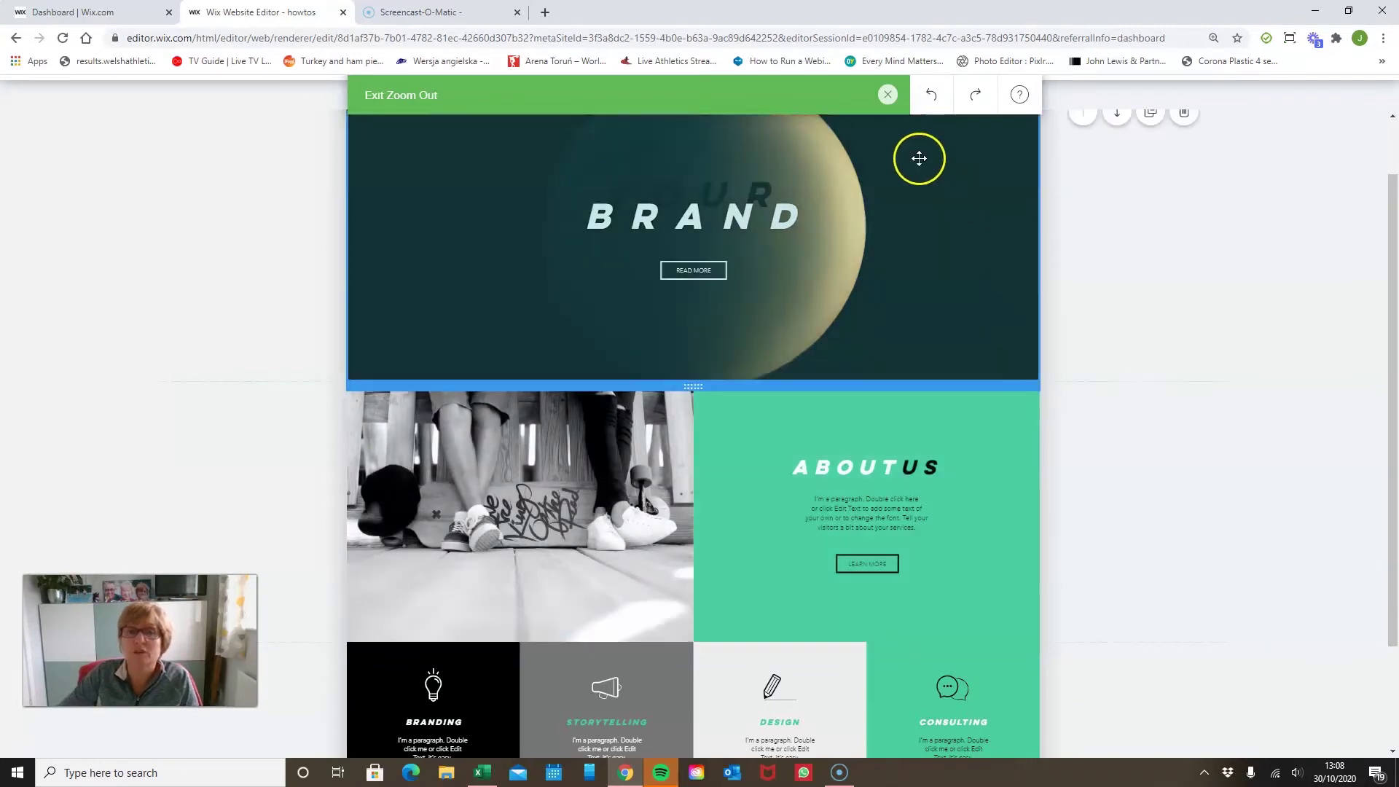
click(889, 95)
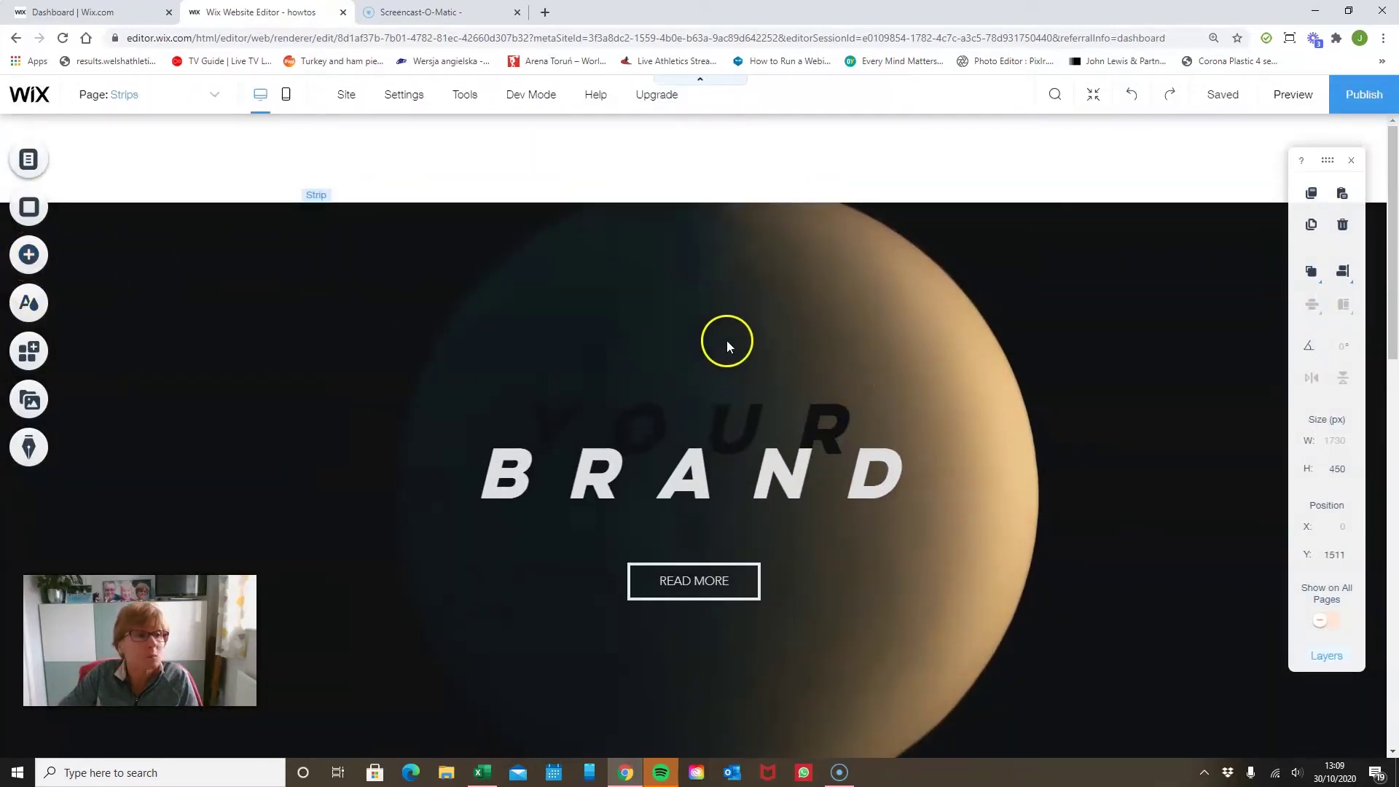
Step: Add the "Meet The Team" strip with three round portraits from the Team strips below the four-column services strip
scroll(777, 347, down, 6)
scroll(780, 349, down, 9)
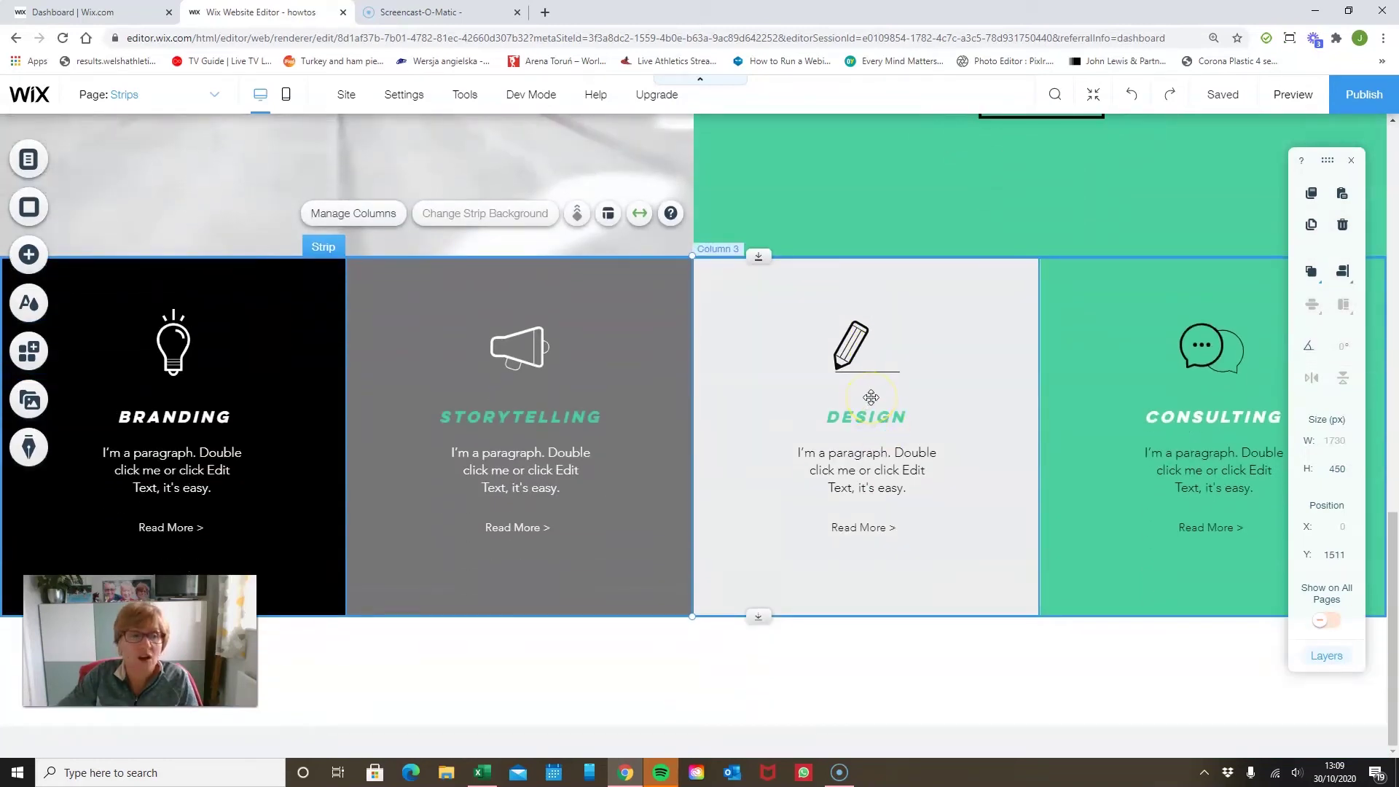
click(38, 267)
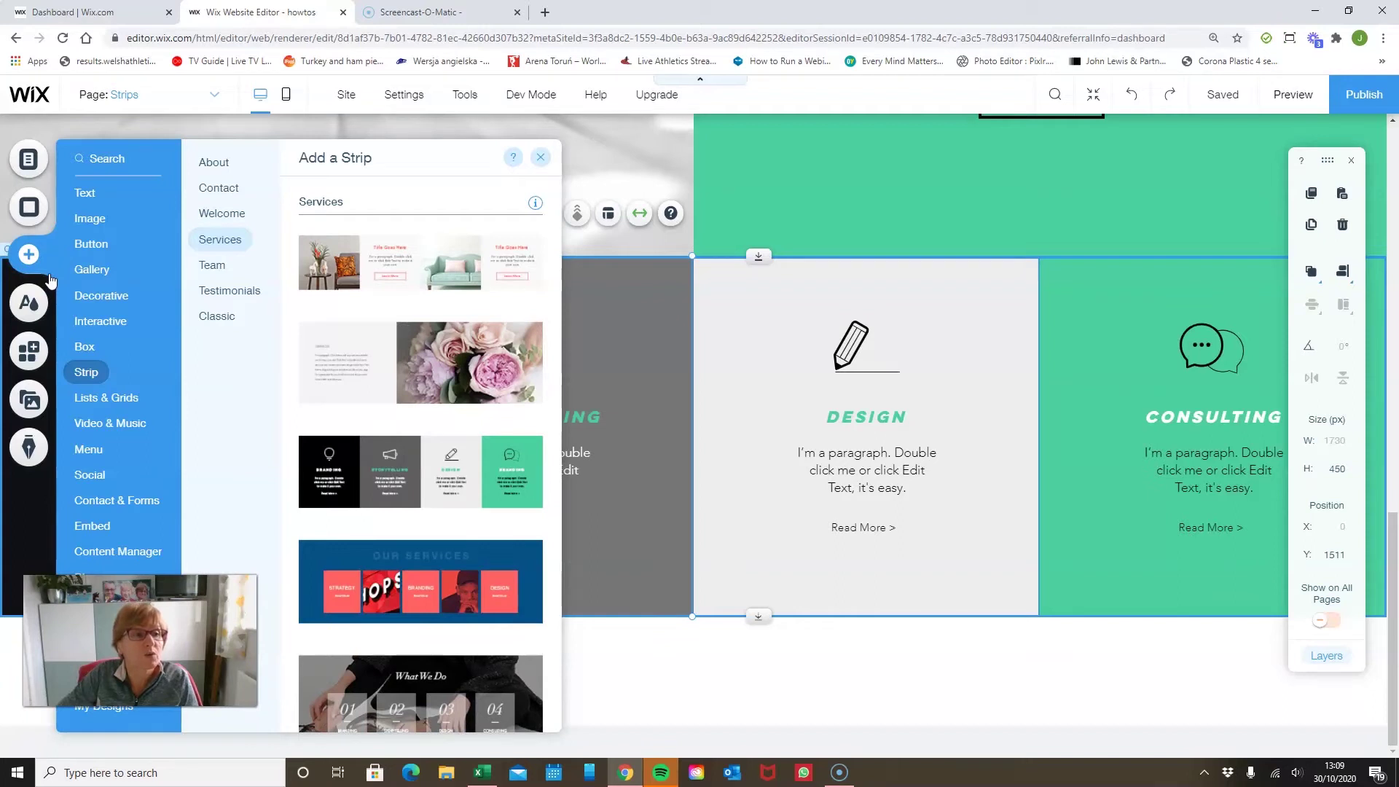
click(212, 266)
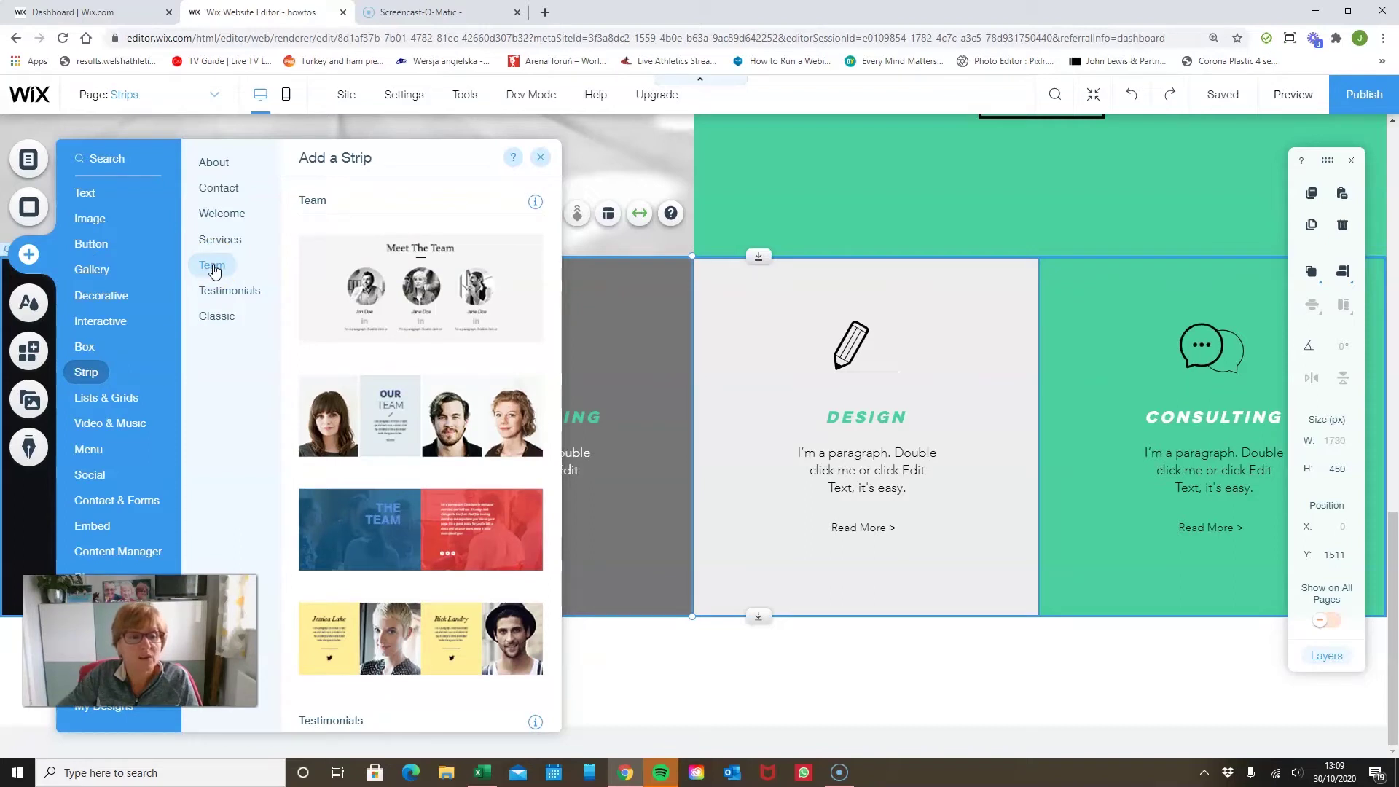
drag(509, 272, 807, 690)
scroll(804, 629, down, 2)
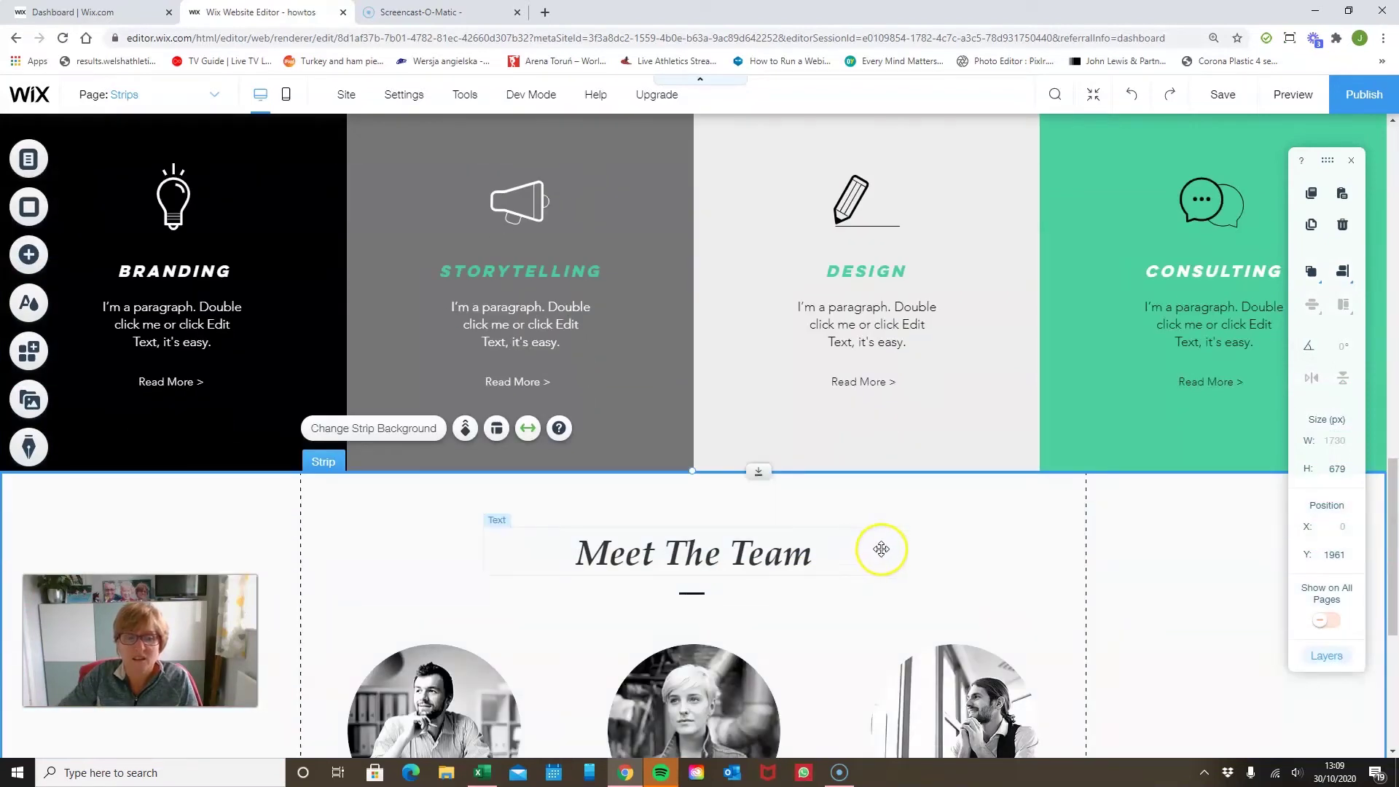
scroll(1112, 518, down, 2)
scroll(1111, 520, down, 3)
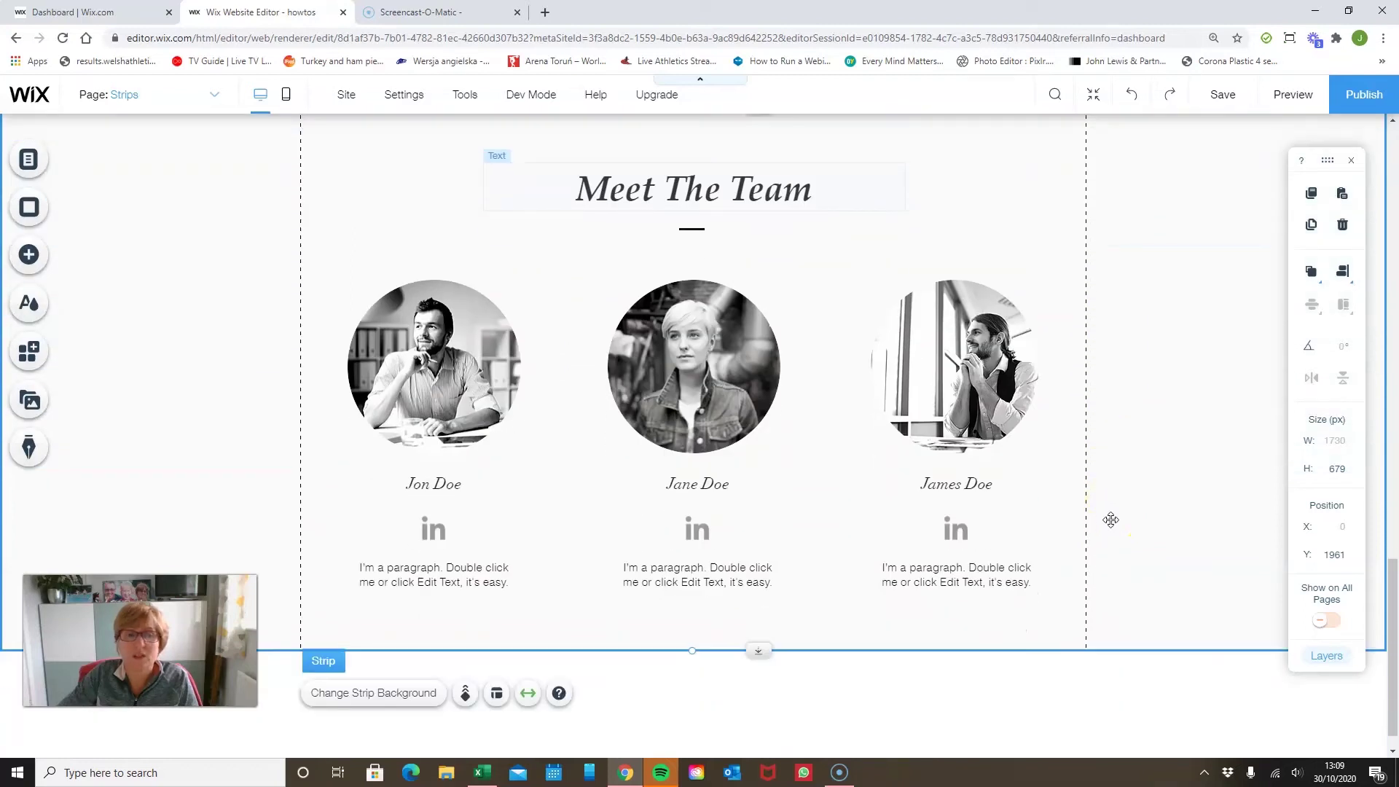
scroll(1111, 520, up, 2)
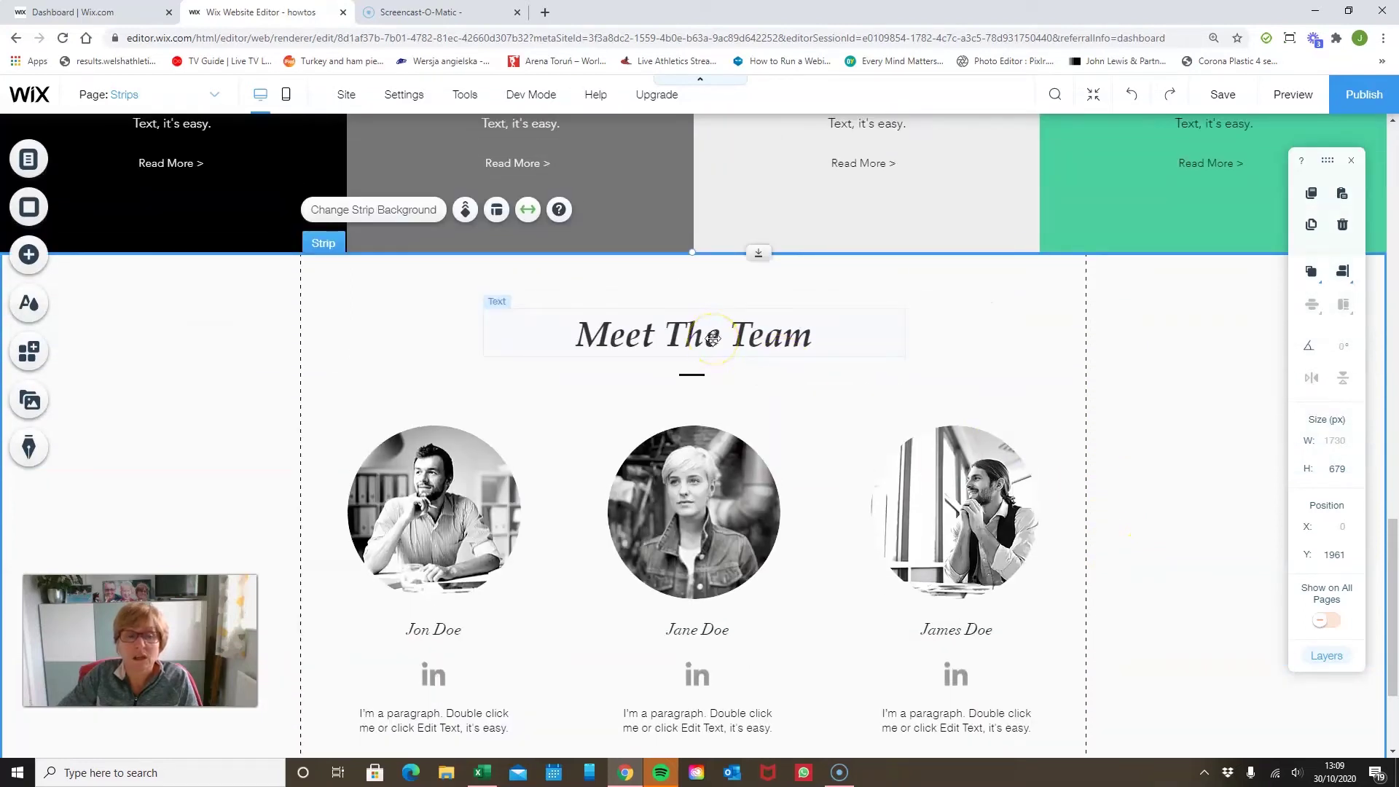
Step: Check the text settings of the "Meet The Team" heading and the editing options of the middle portrait, and review the strips above
double_click(713, 338)
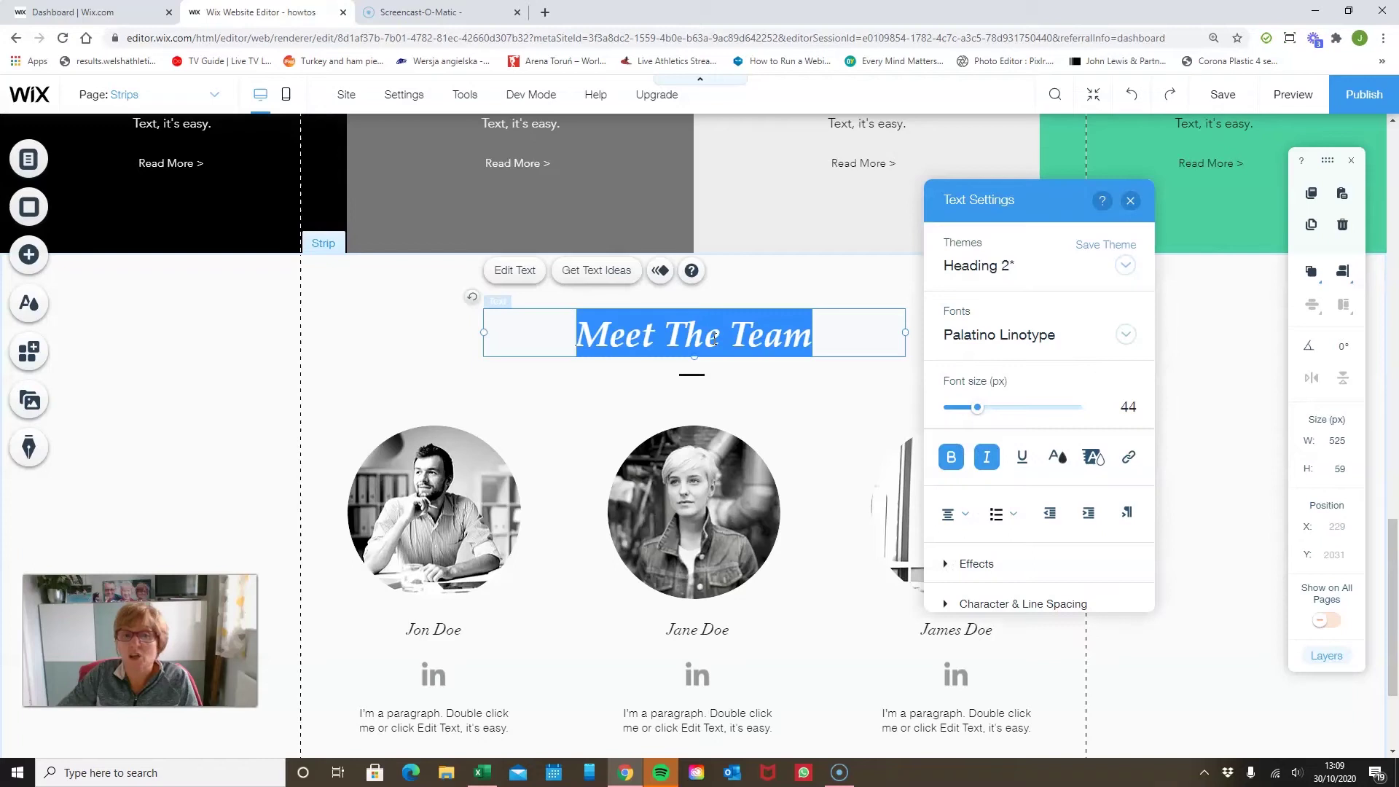
click(671, 531)
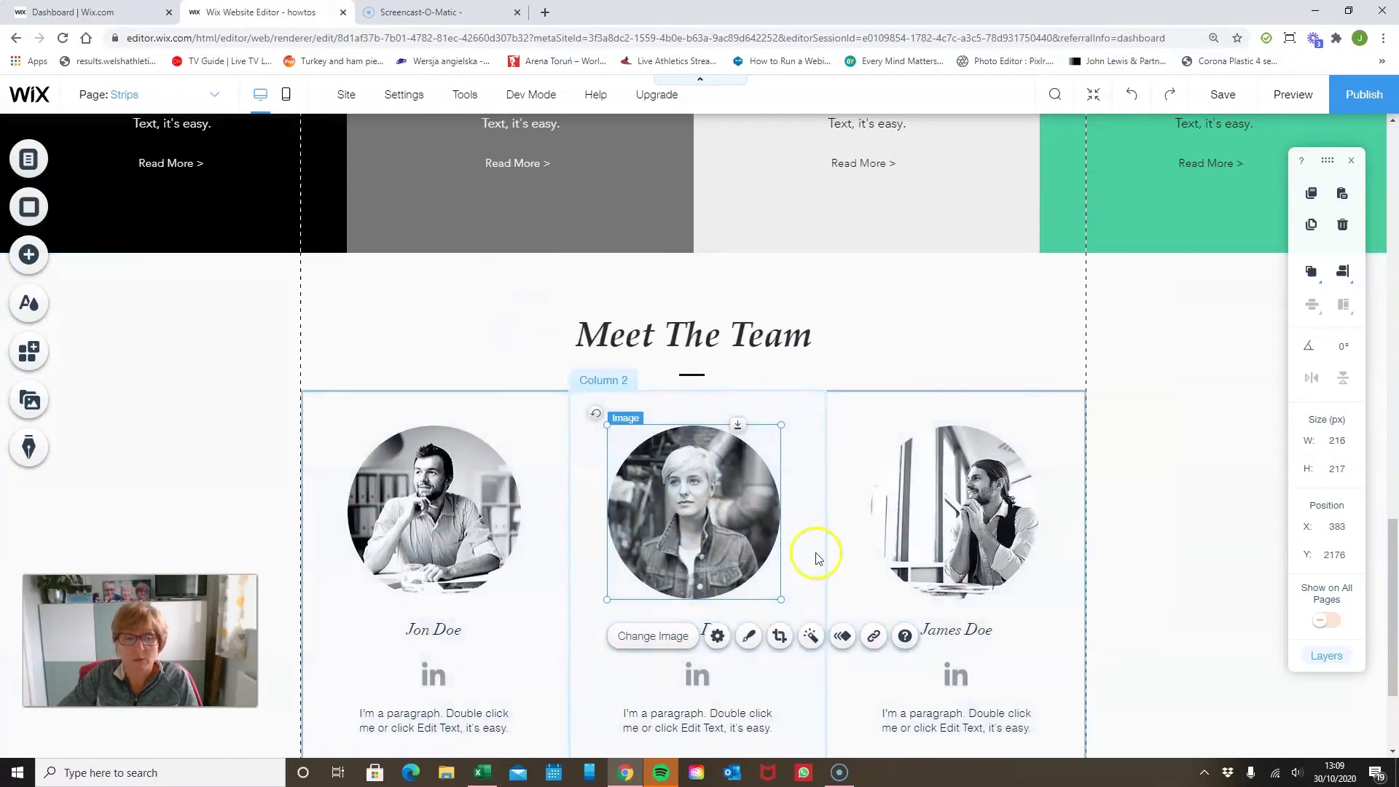
scroll(983, 557, down, 2)
click(1162, 553)
scroll(1161, 552, up, 3)
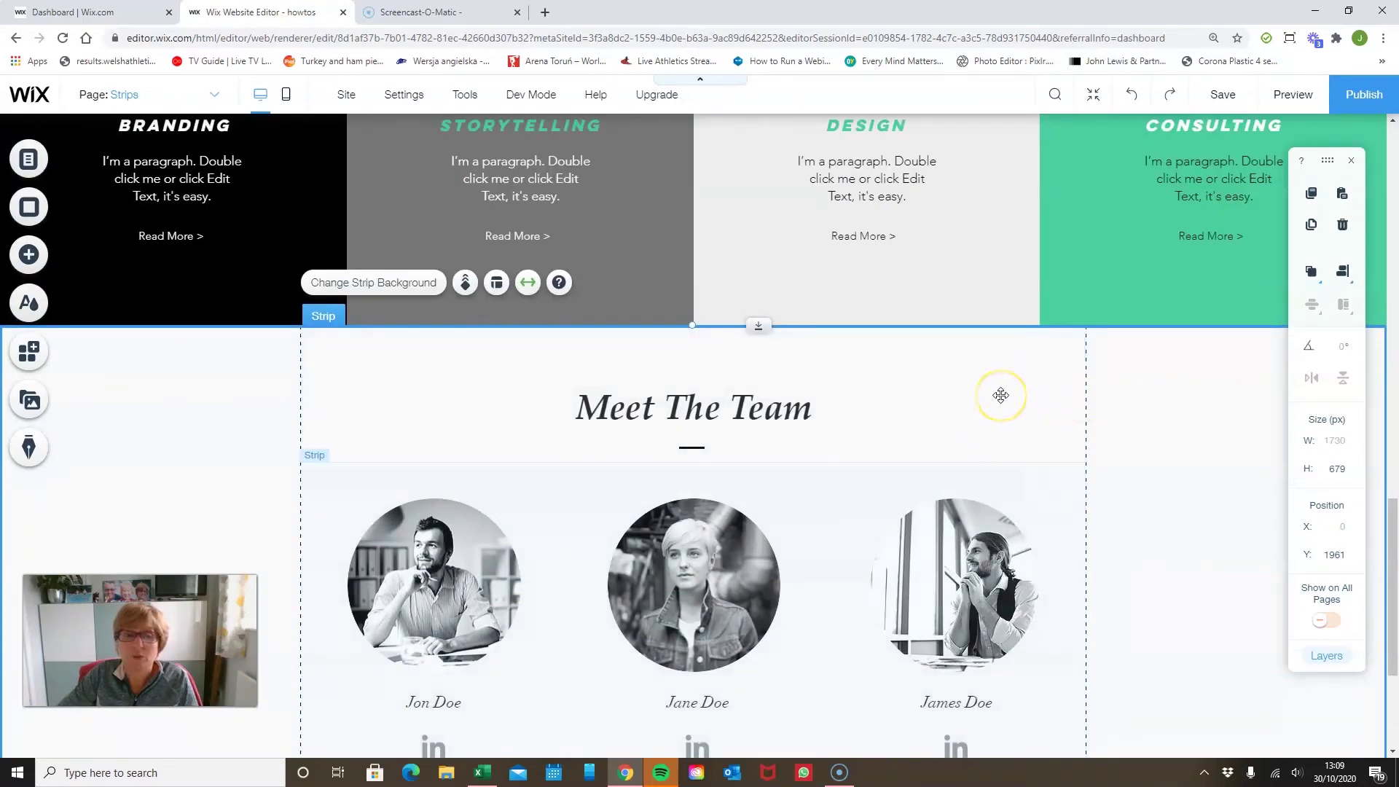
scroll(1001, 395, up, 10)
scroll(1029, 384, down, 3)
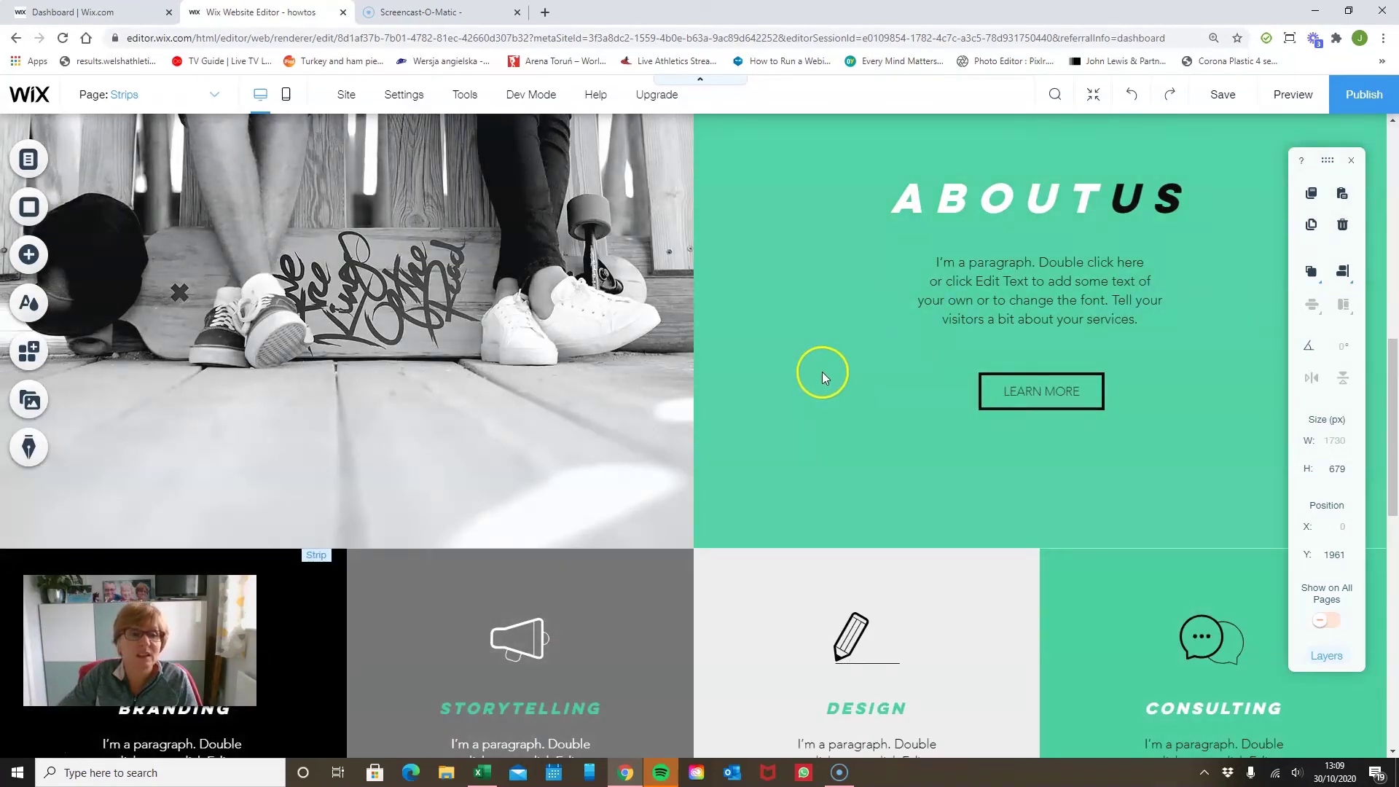
Step: Add the two-column Testimonials strip with the bearded man's photo and quote below the "Meet The Team" strip
scroll(793, 373, down, 12)
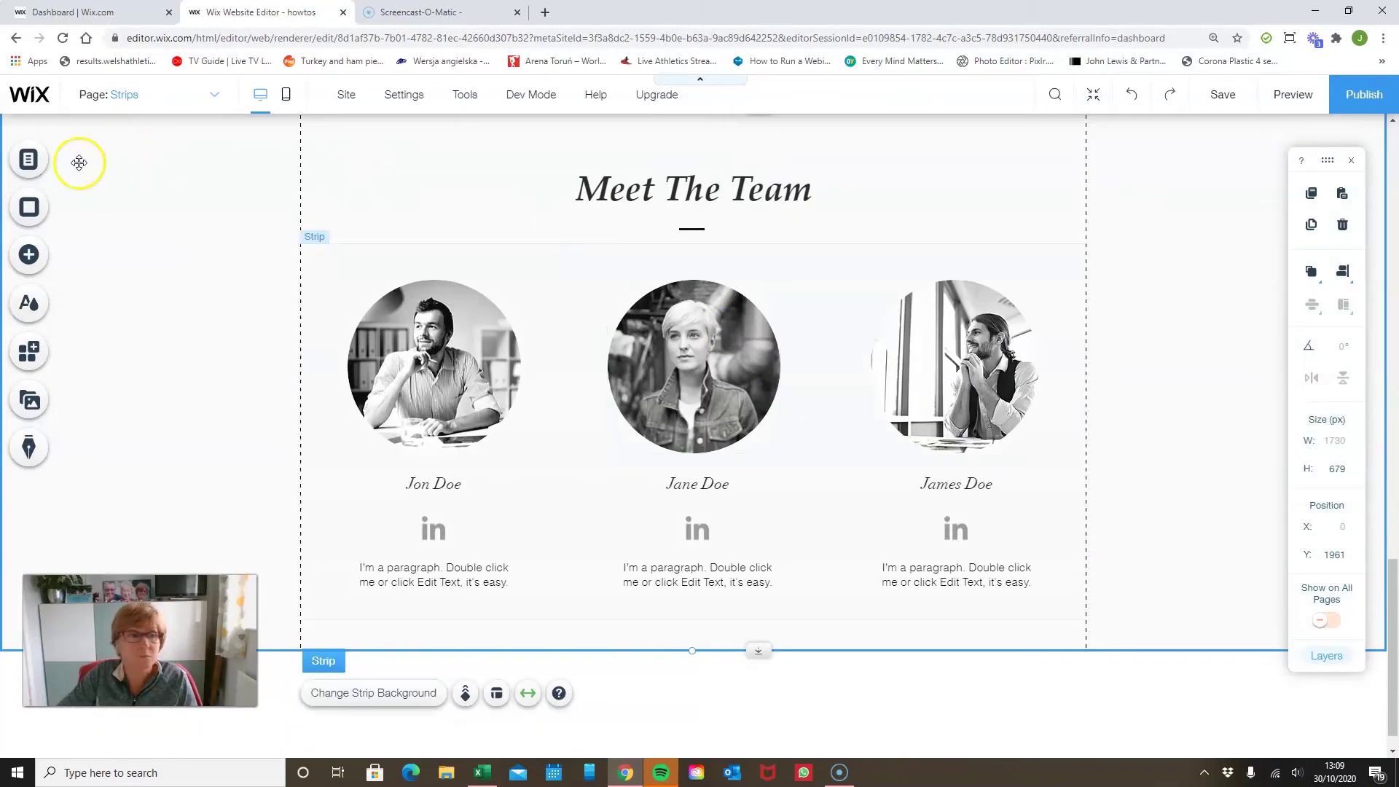
click(29, 255)
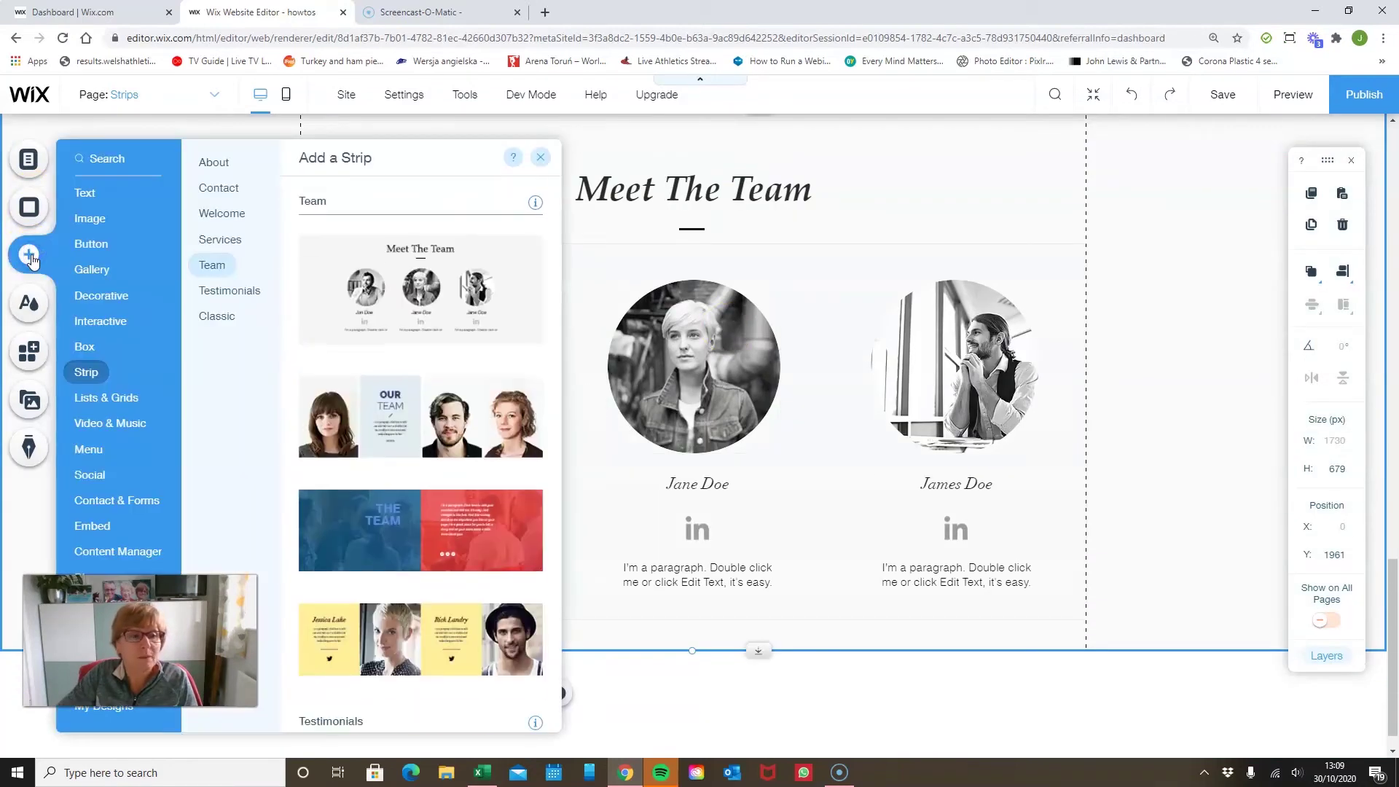
click(91, 269)
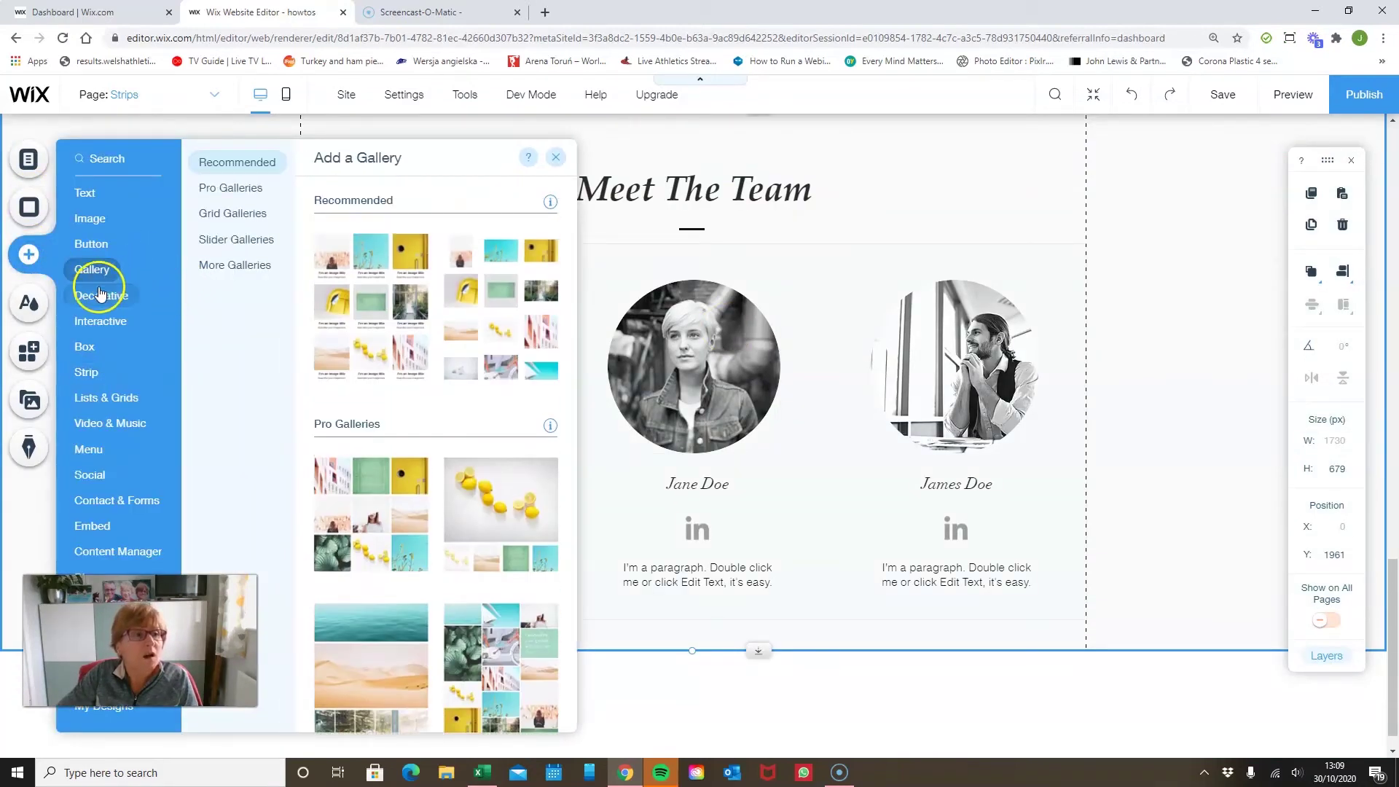
click(87, 370)
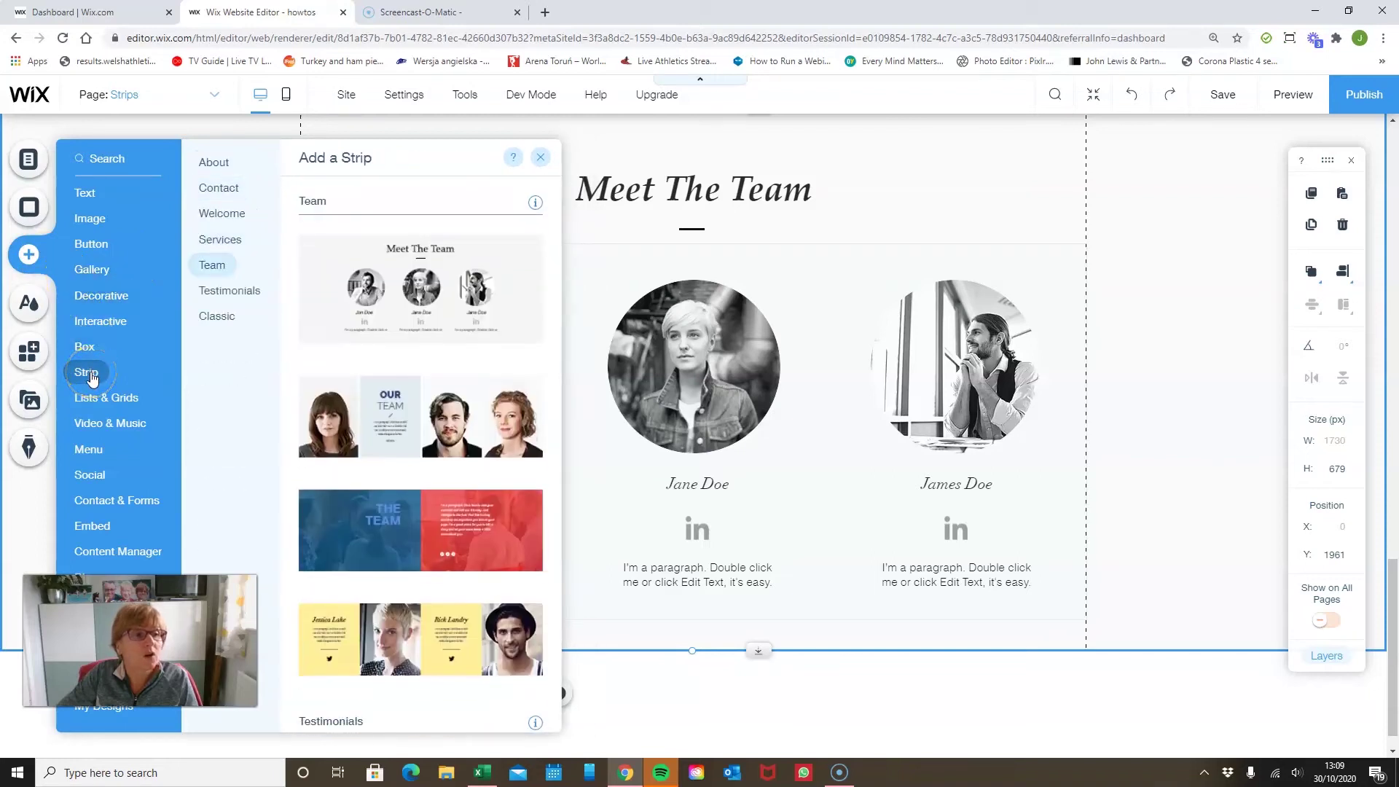
click(230, 293)
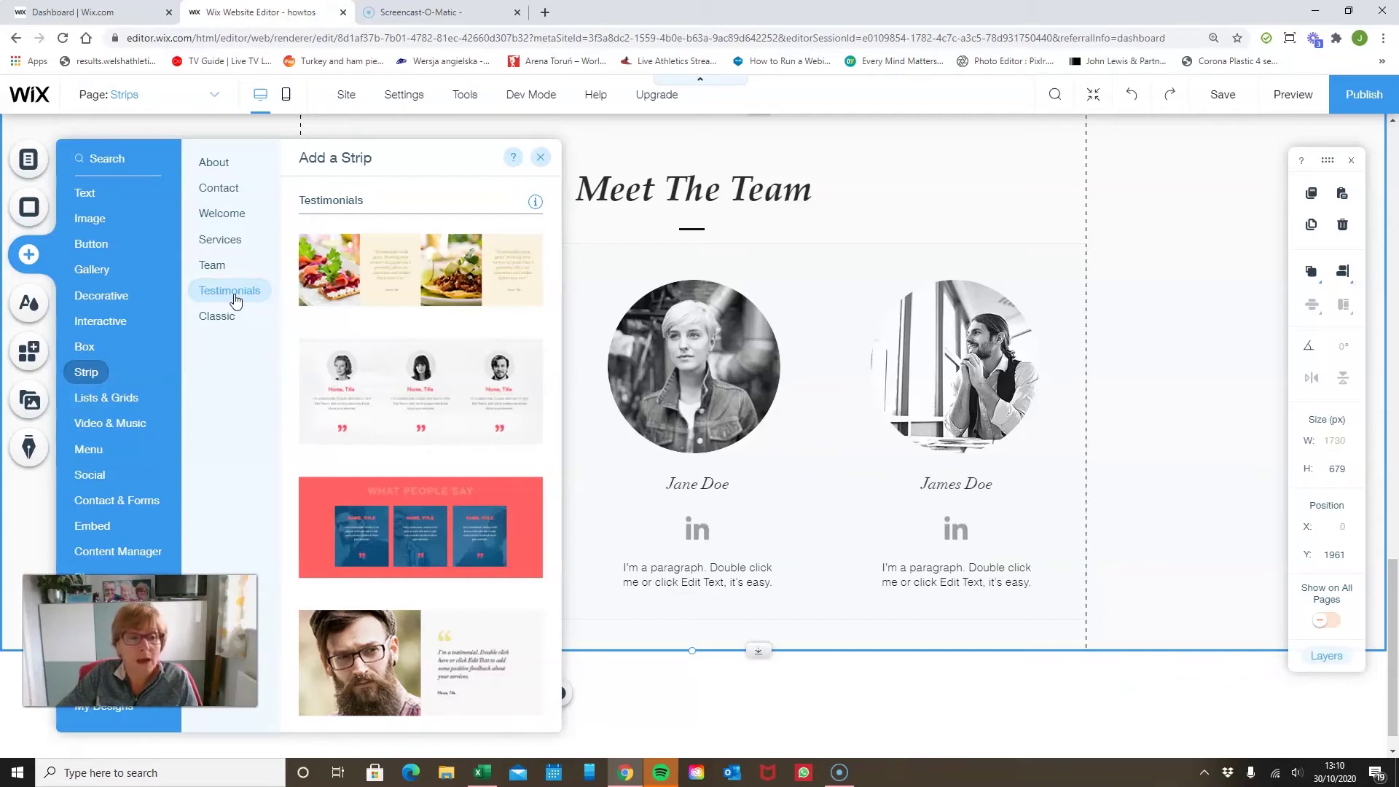
scroll(422, 532, down, 2)
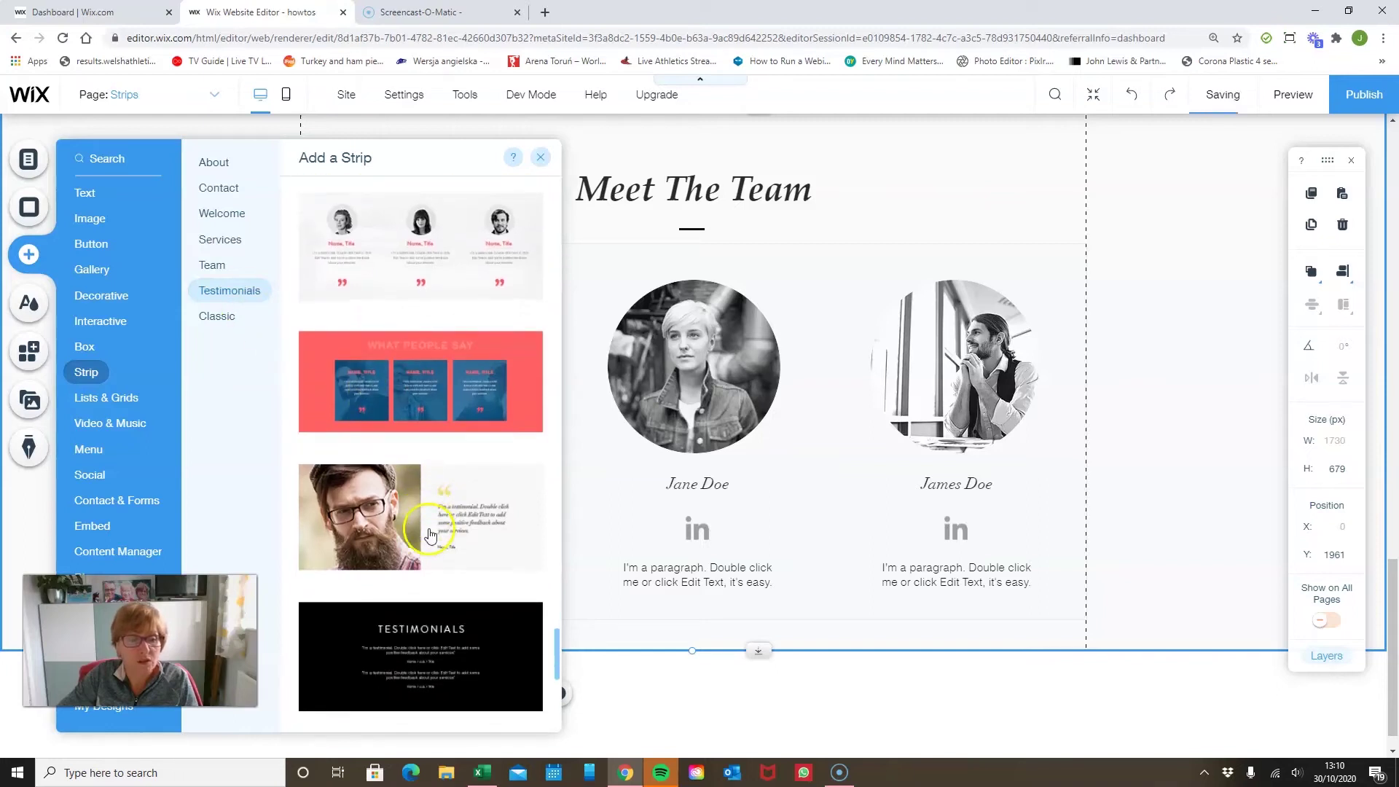
scroll(435, 536, down, 1)
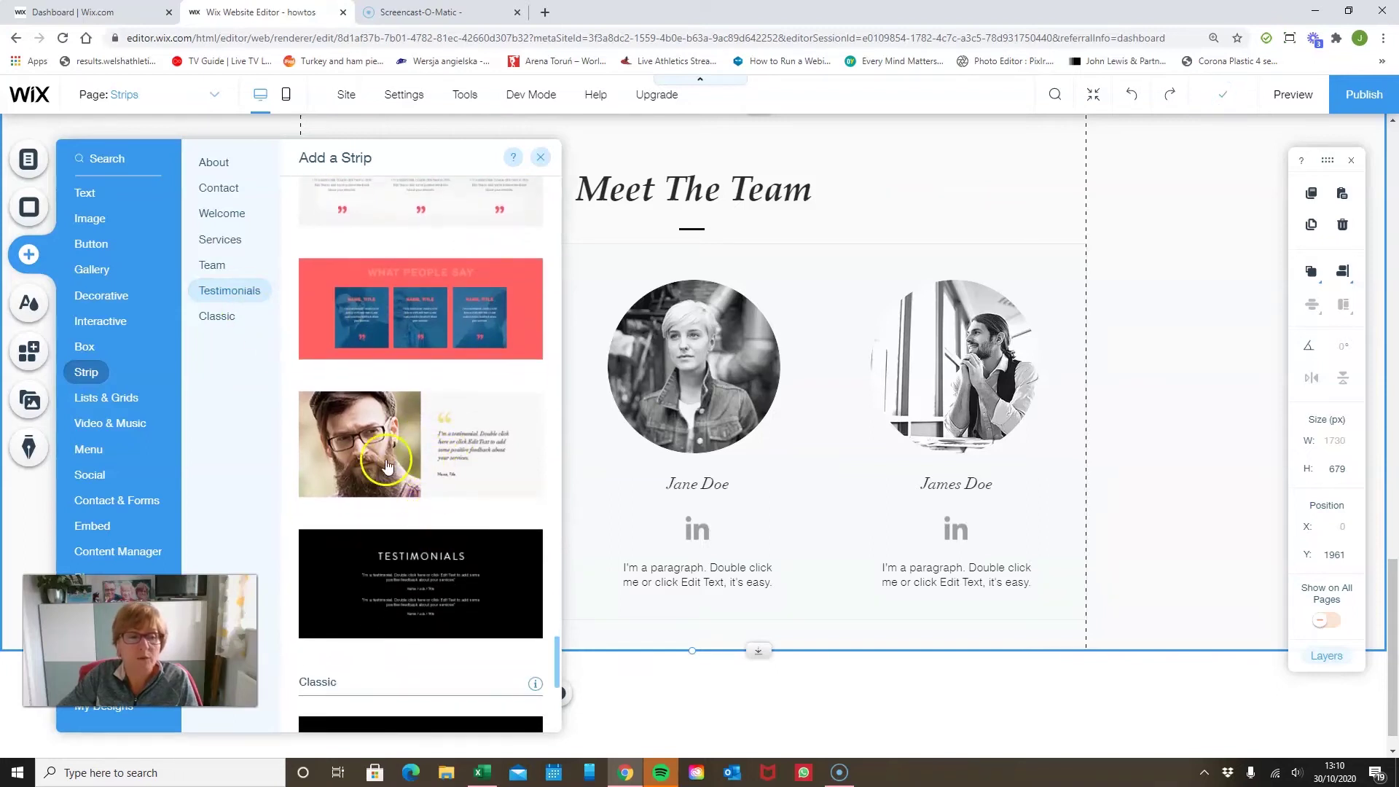
drag(371, 461, 637, 733)
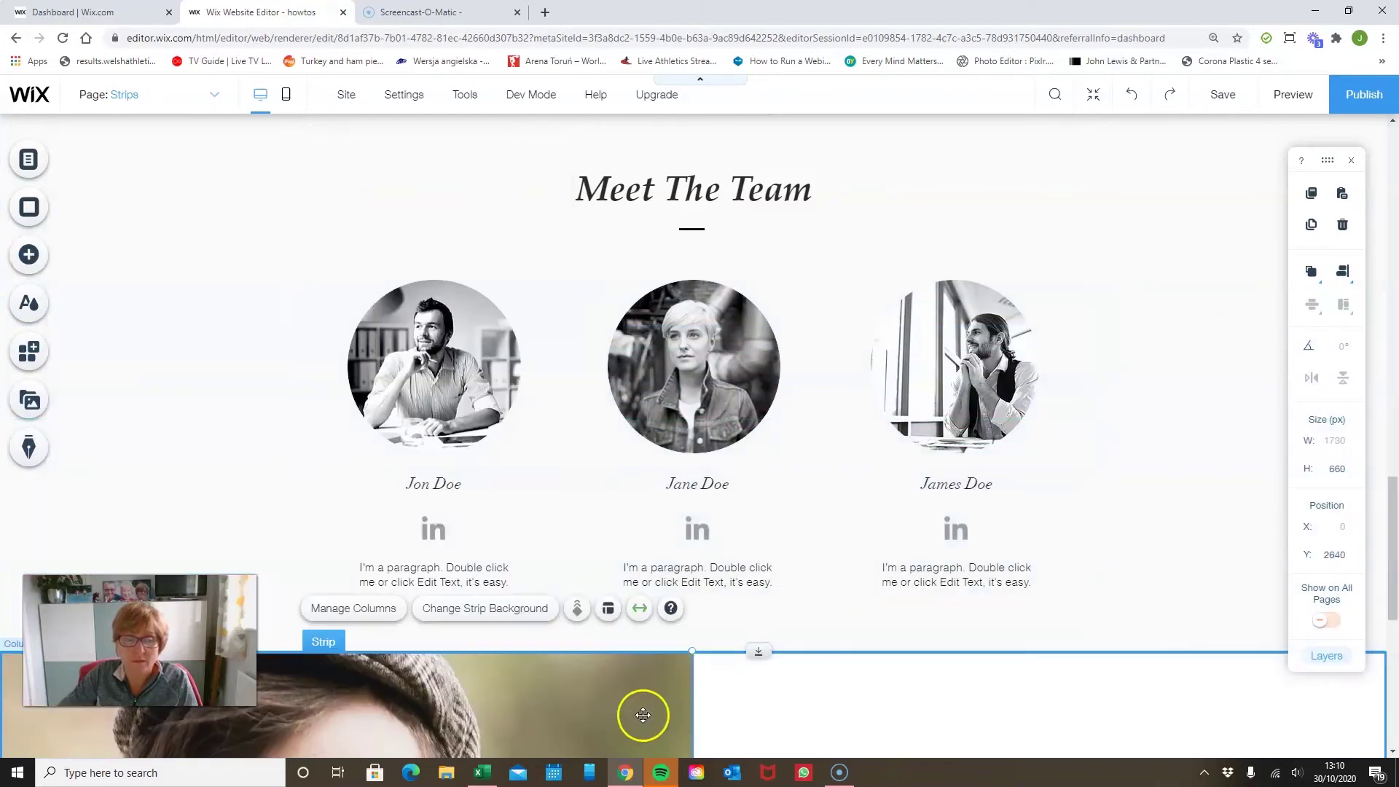
Step: Review the testimonial strip and the order of all stacked strips in the zoomed-out view, and return to normal editing
scroll(755, 599, down, 2)
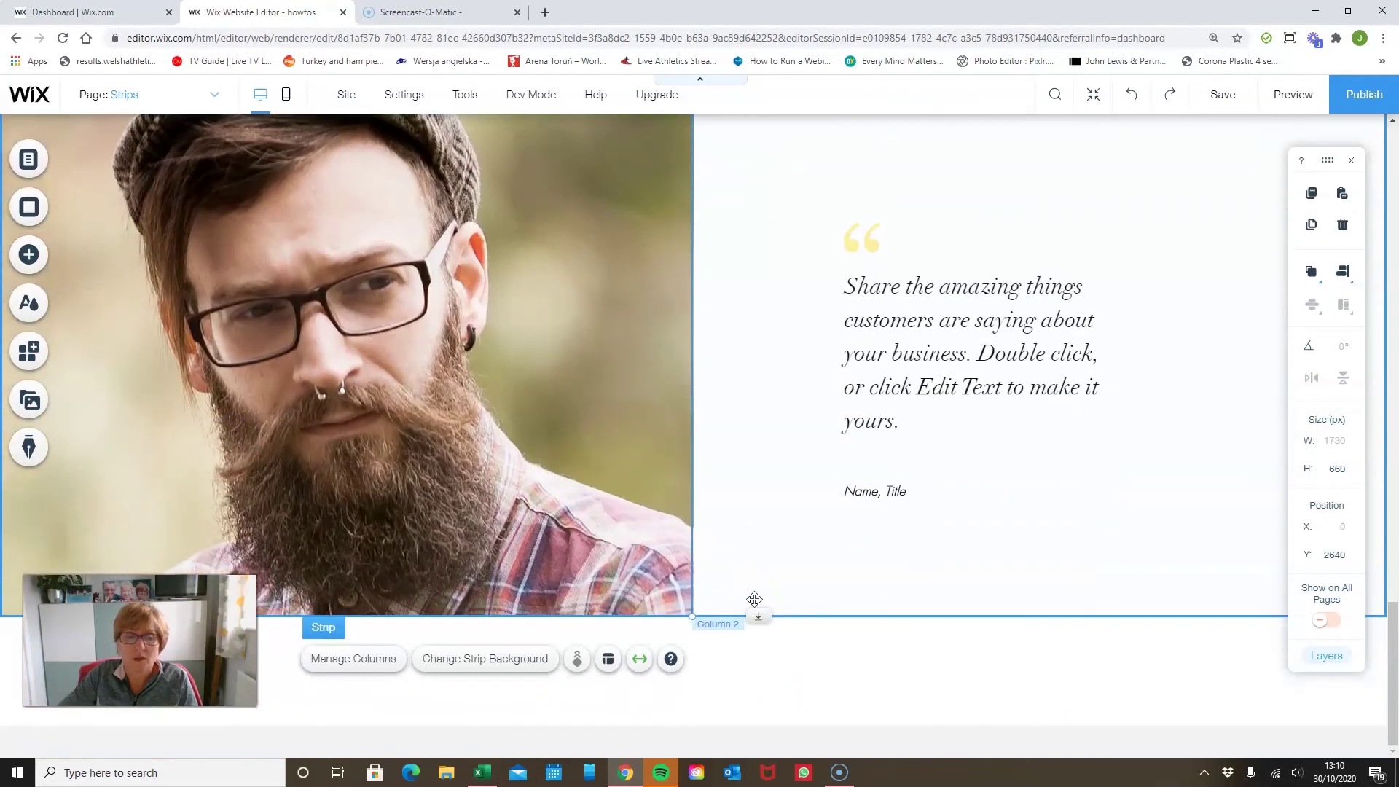
scroll(844, 484, up, 6)
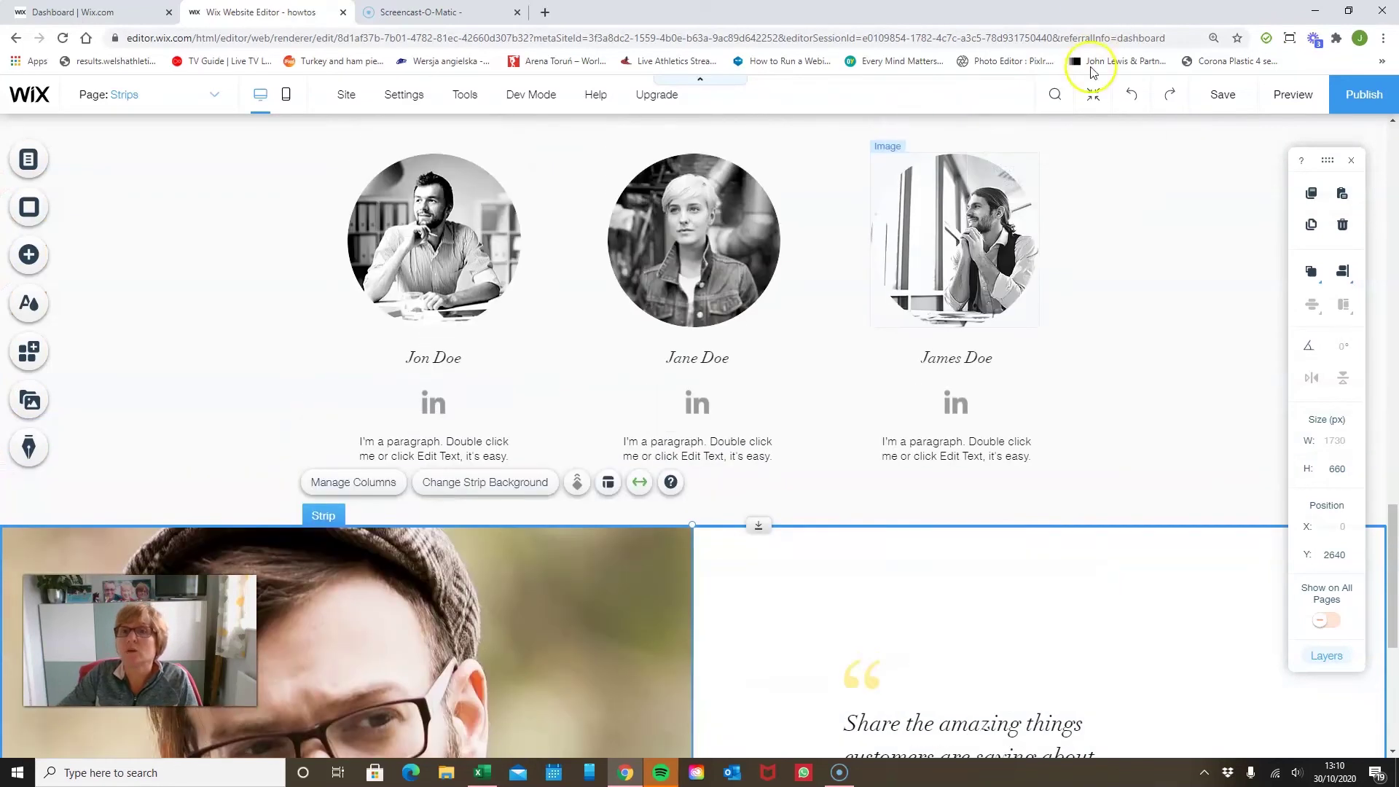
click(1098, 97)
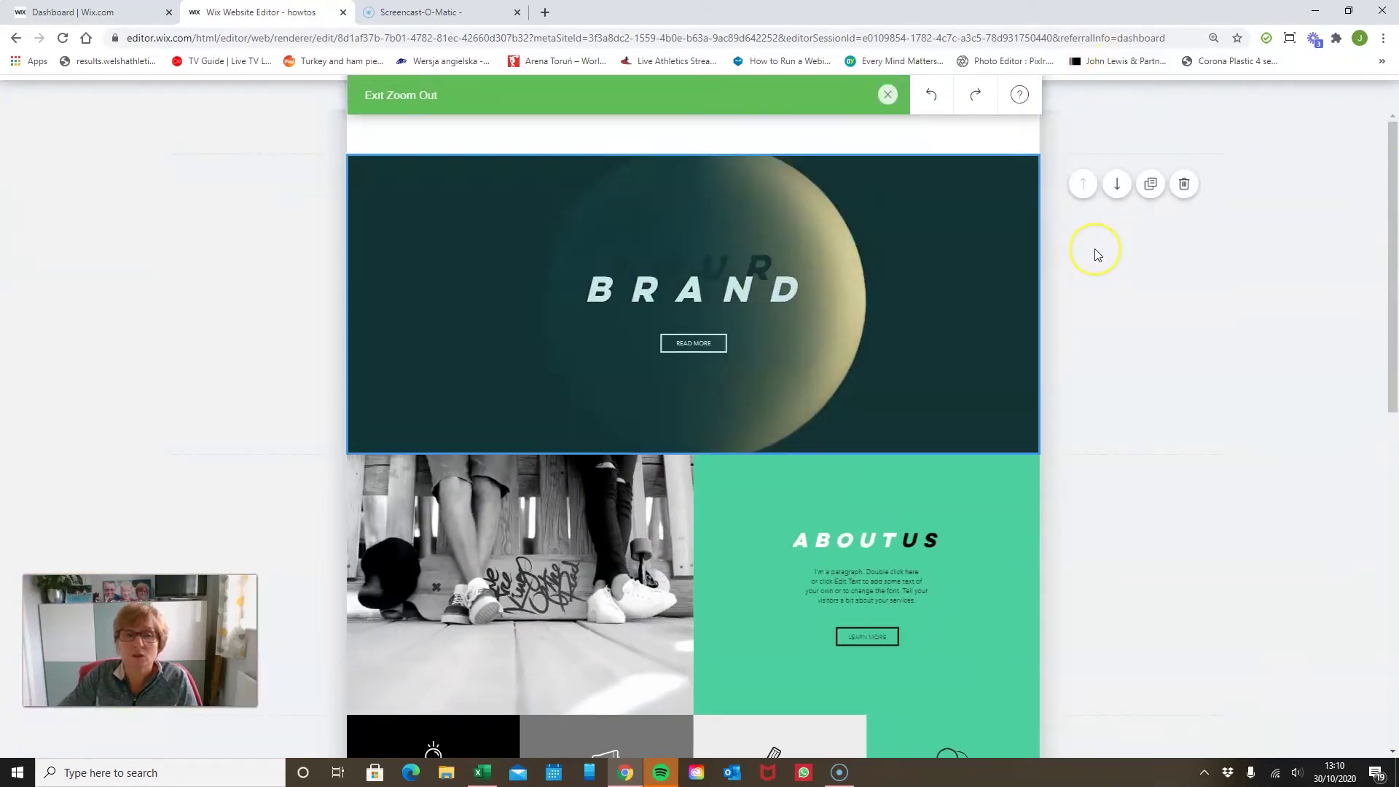
scroll(1095, 248, down, 3)
scroll(1095, 248, down, 7)
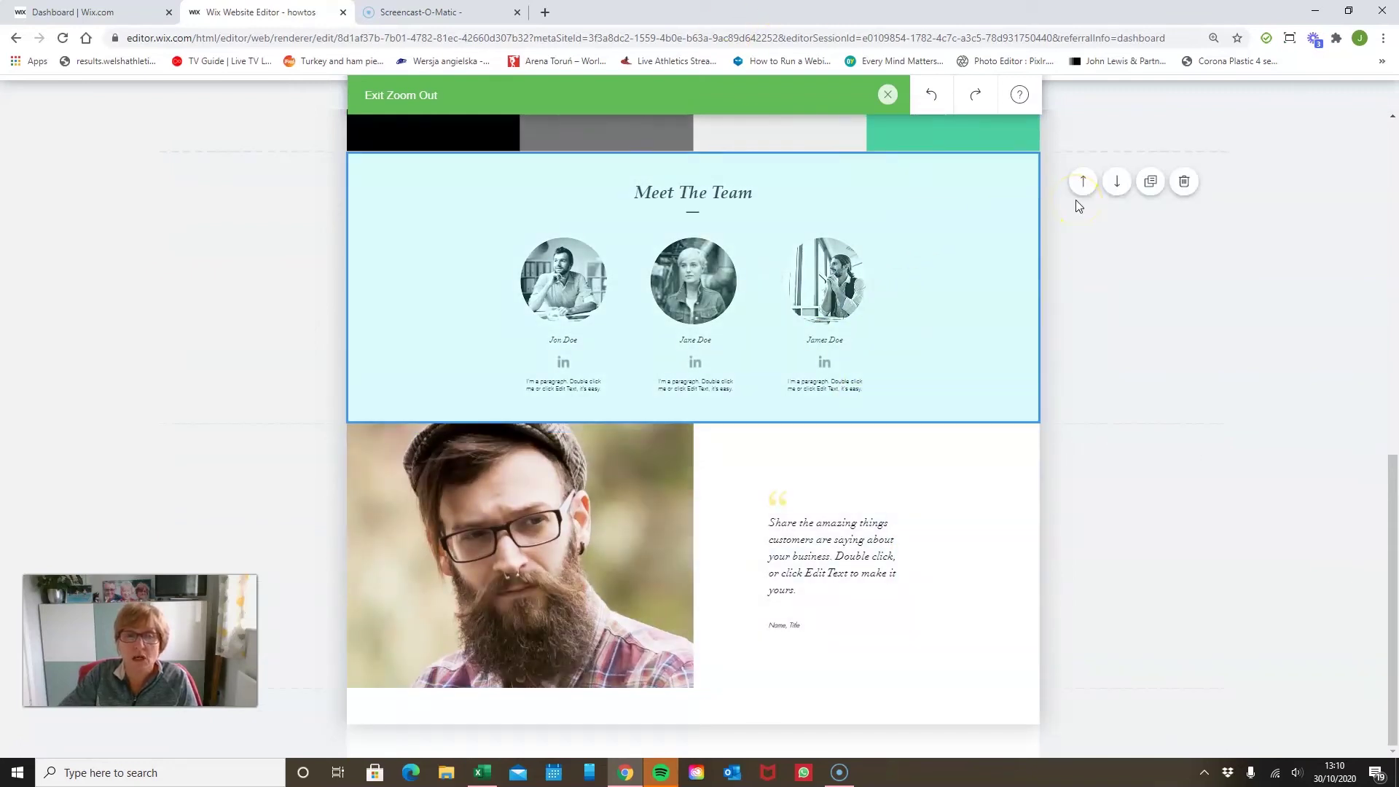
click(887, 95)
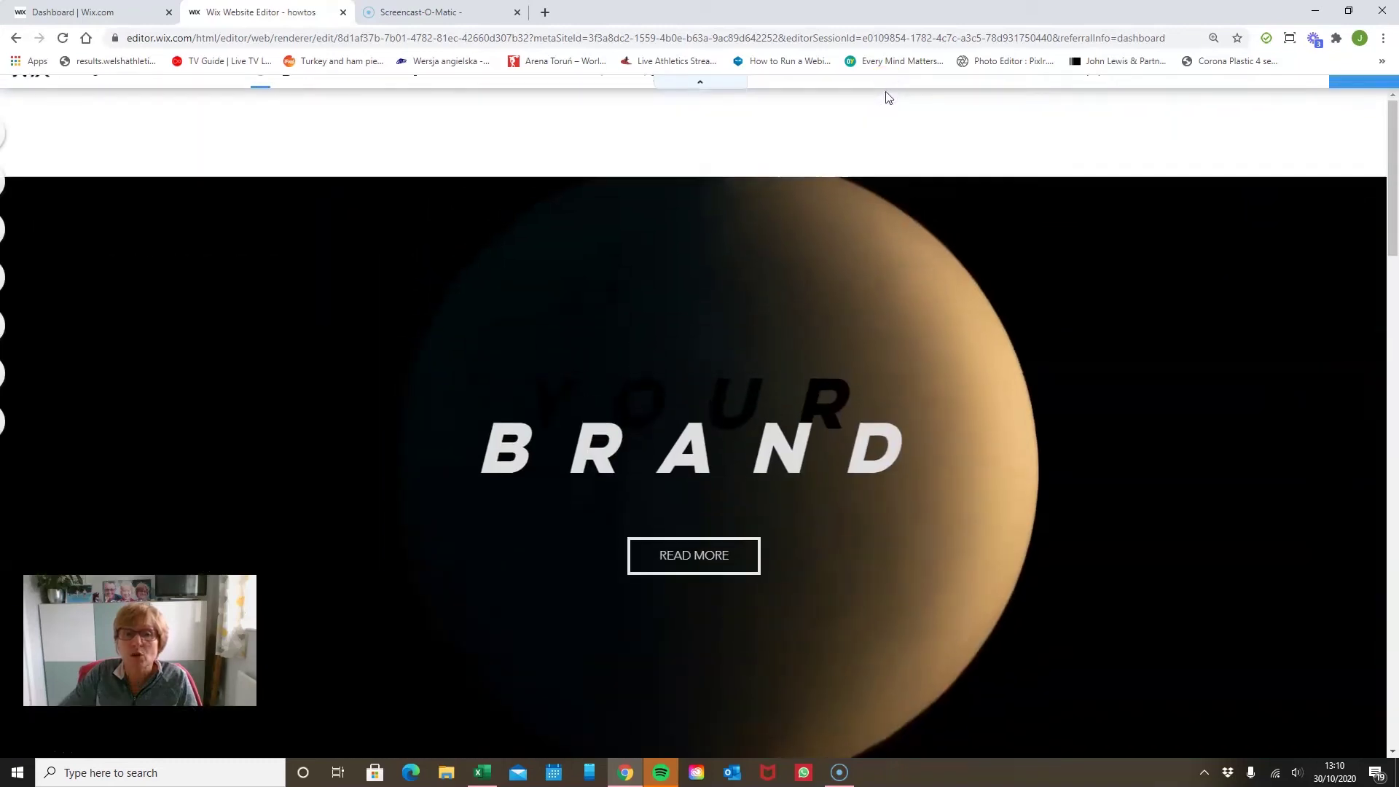
Step: Add a page named "New Page" to the site menu directly after the Strips page
click(33, 263)
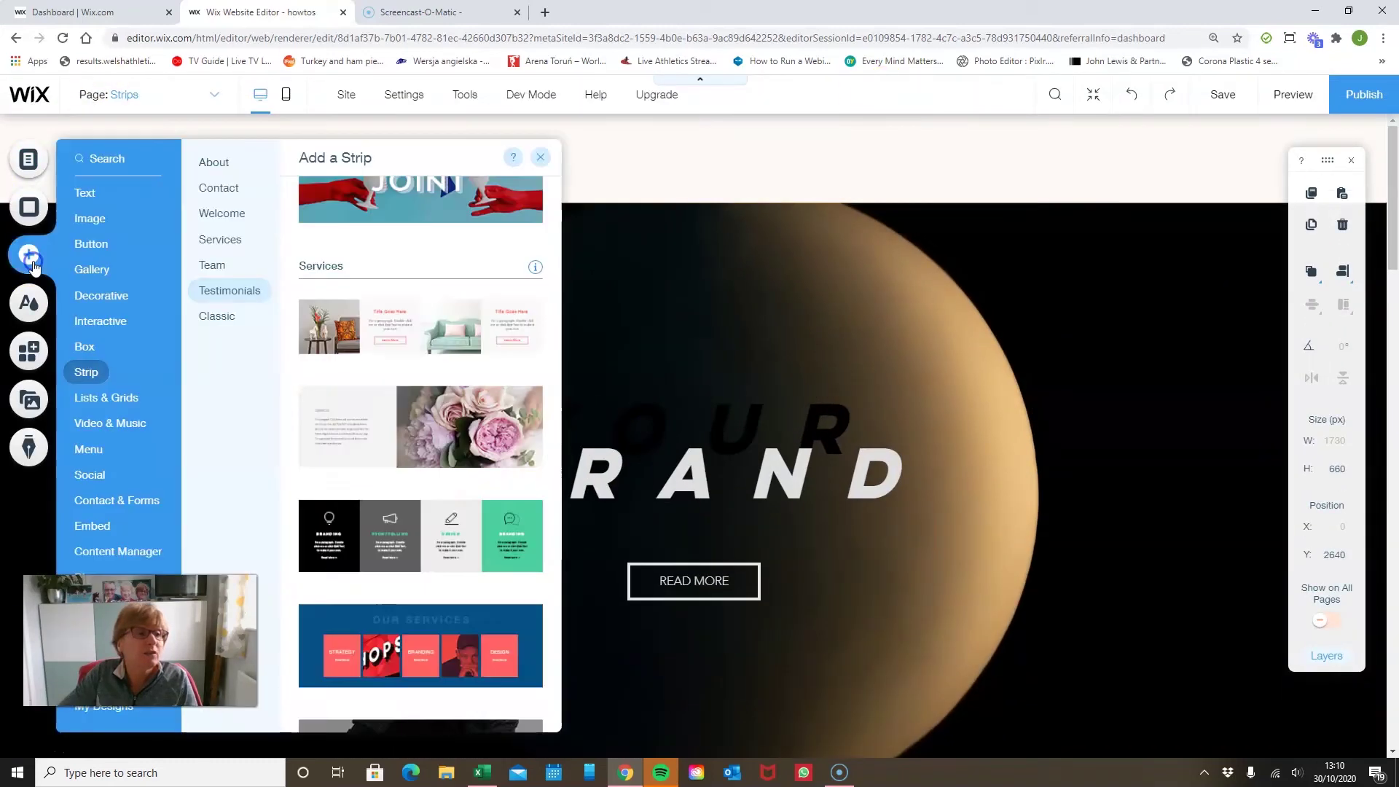
click(536, 162)
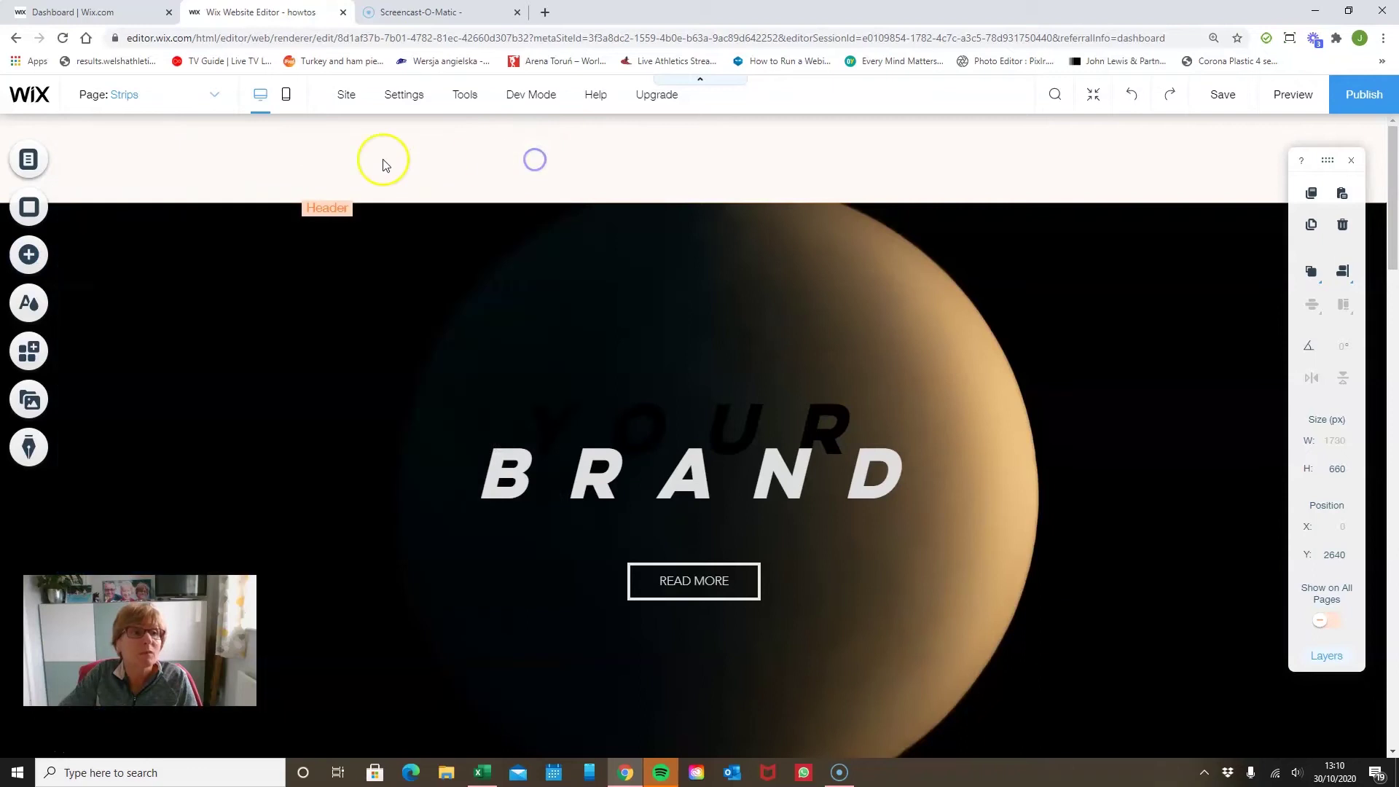
click(48, 160)
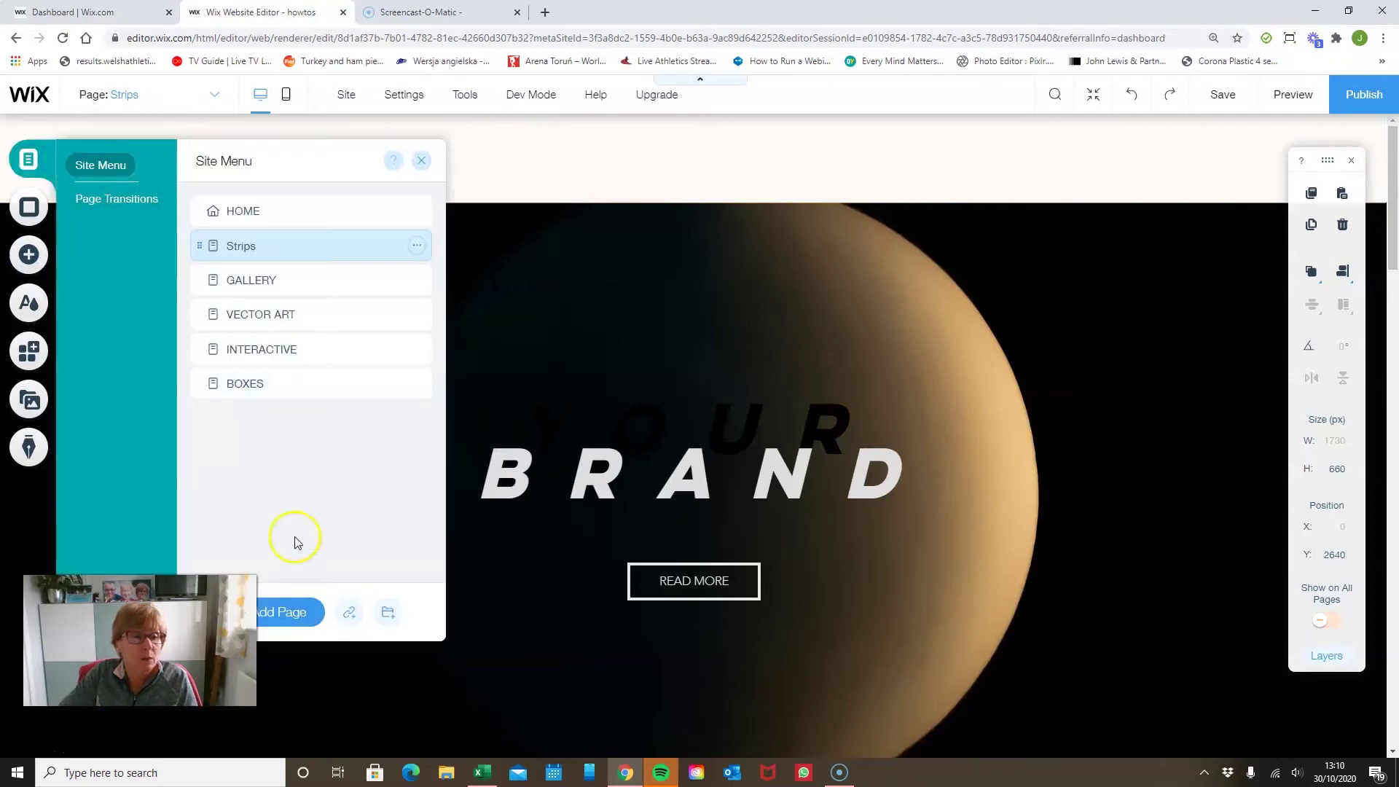
click(282, 613)
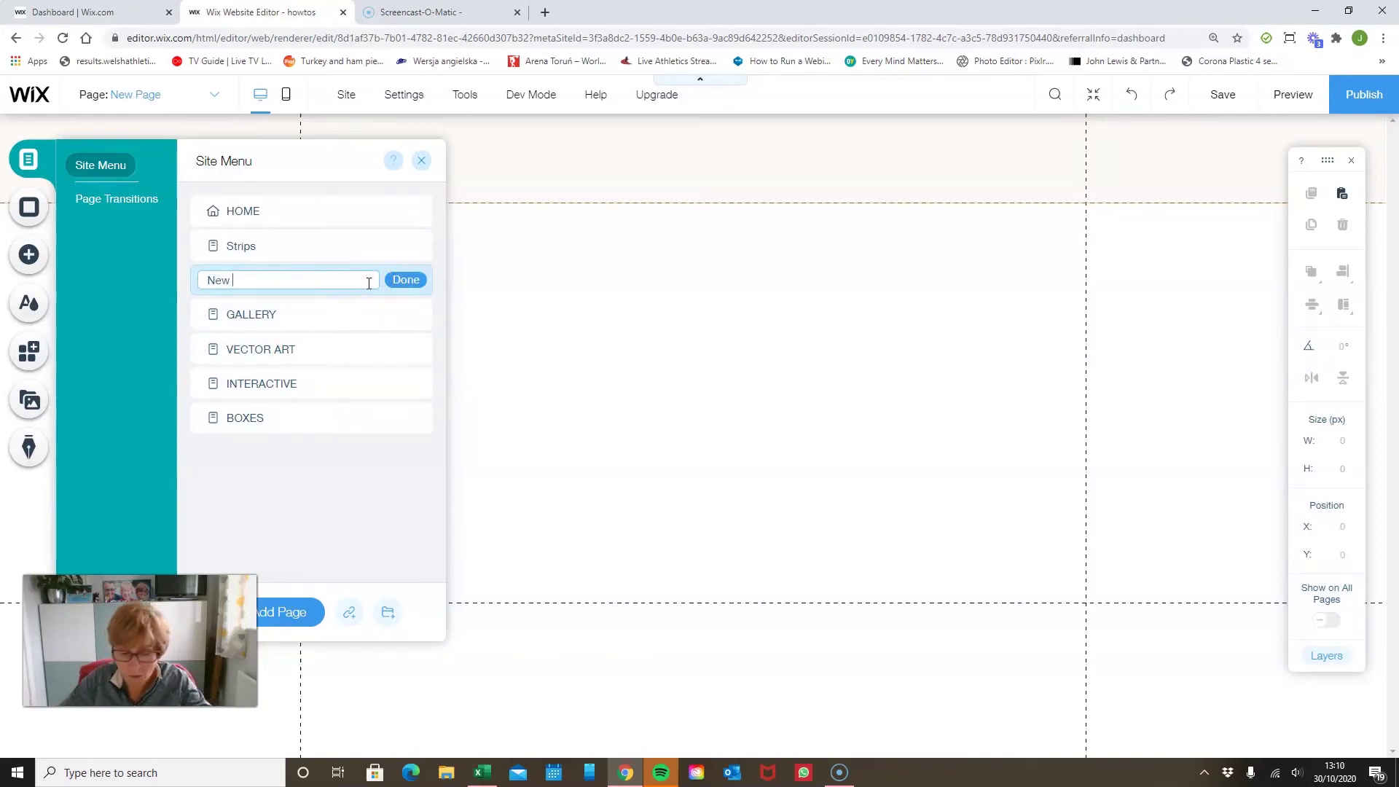
click(414, 280)
click(417, 163)
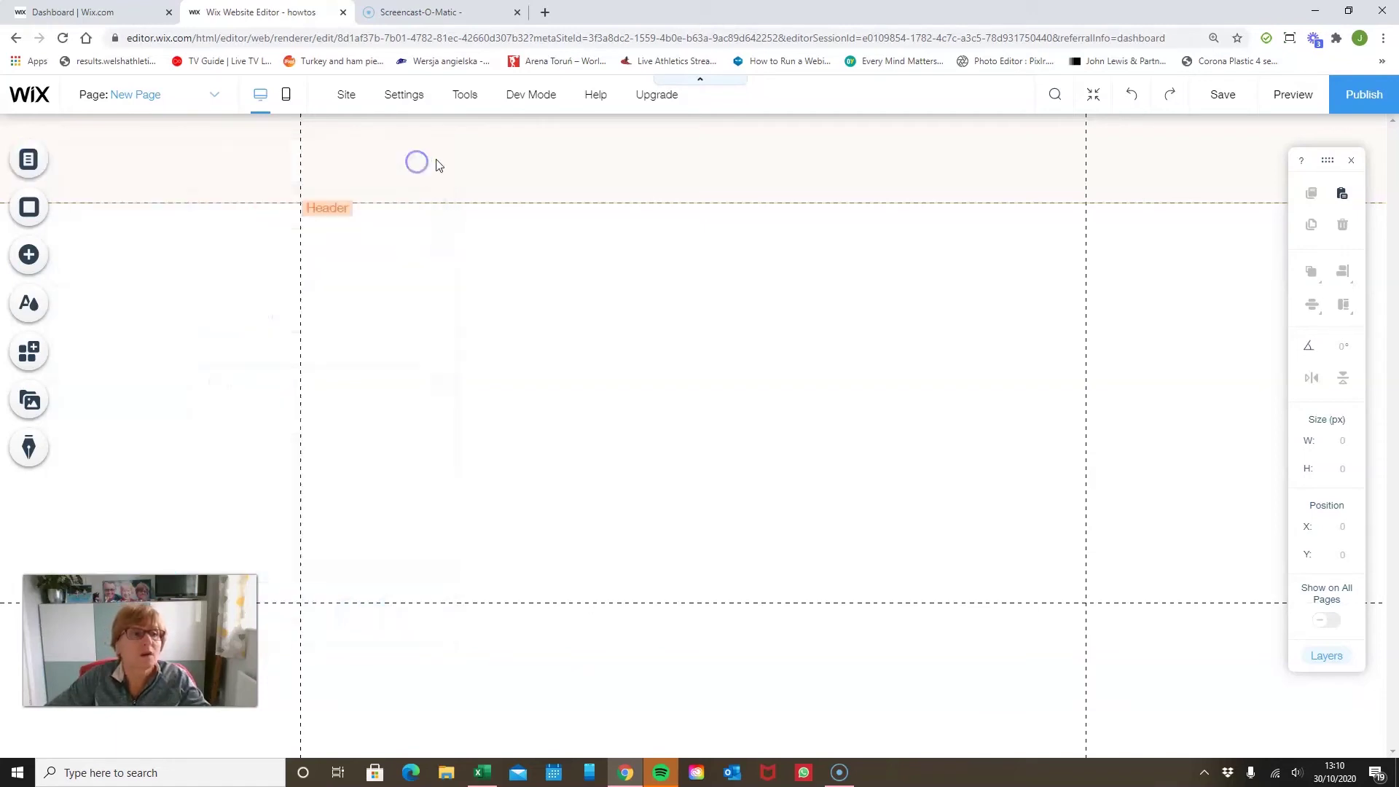
Step: Add the two-column green "About Us" strip with the skateboard photo from the About strips to the empty page
click(27, 253)
scroll(447, 518, down, 1)
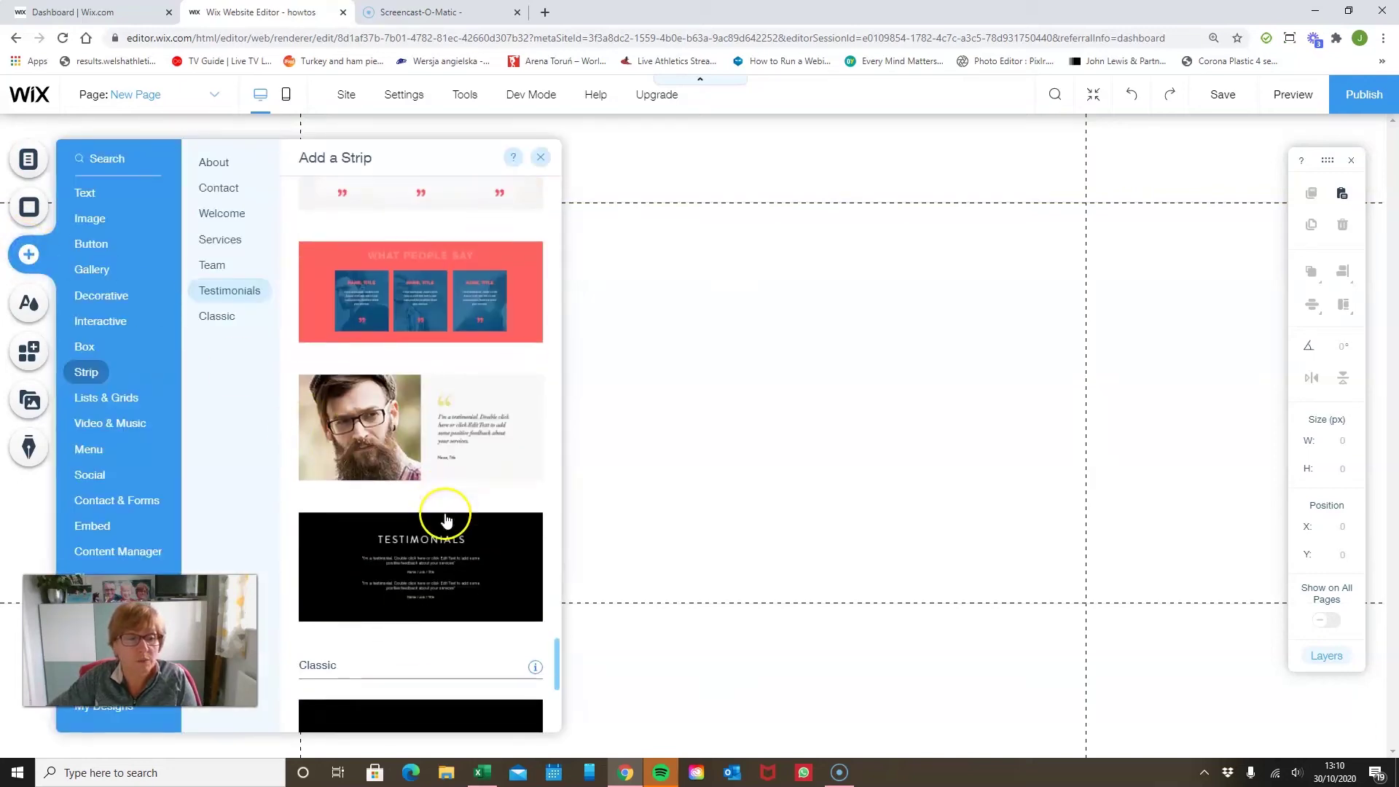
scroll(447, 519, down, 1)
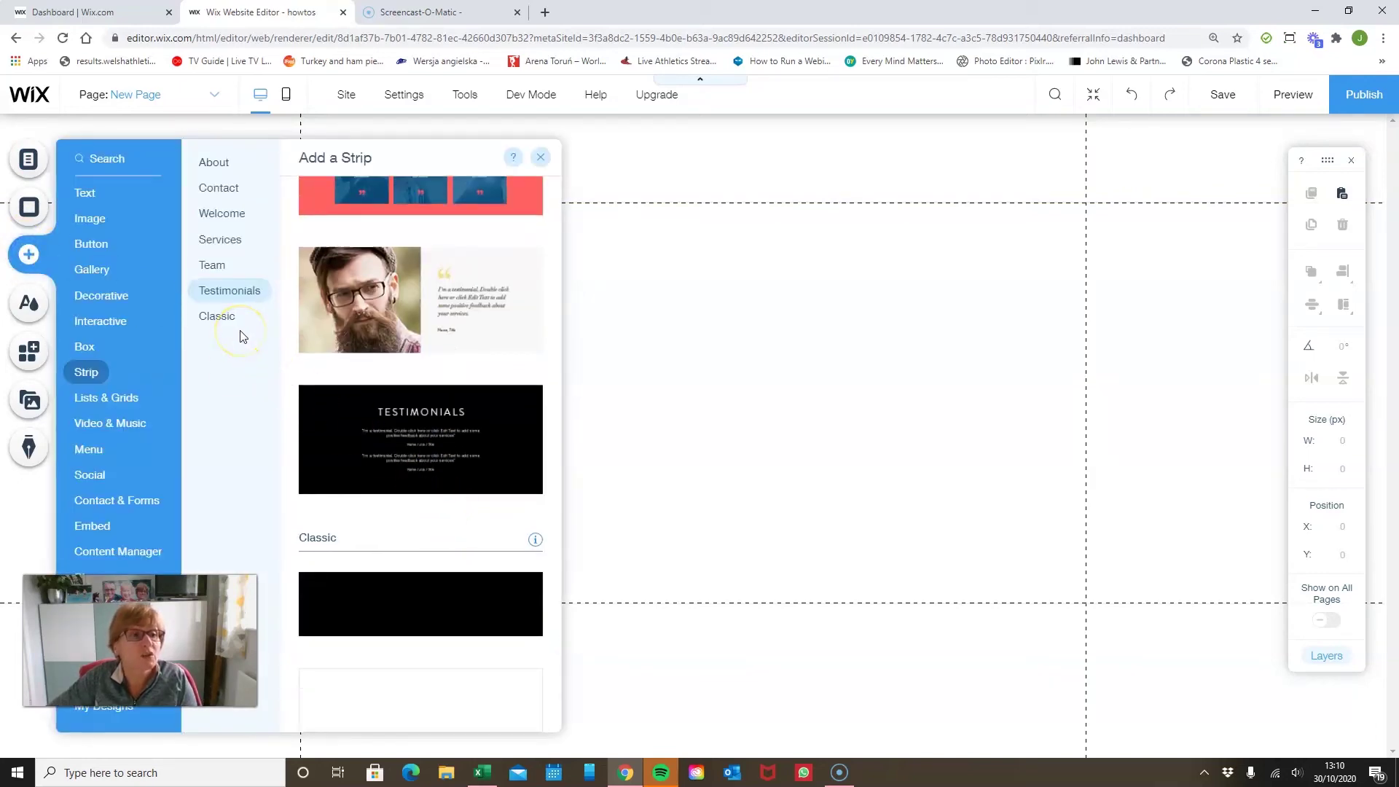
click(215, 162)
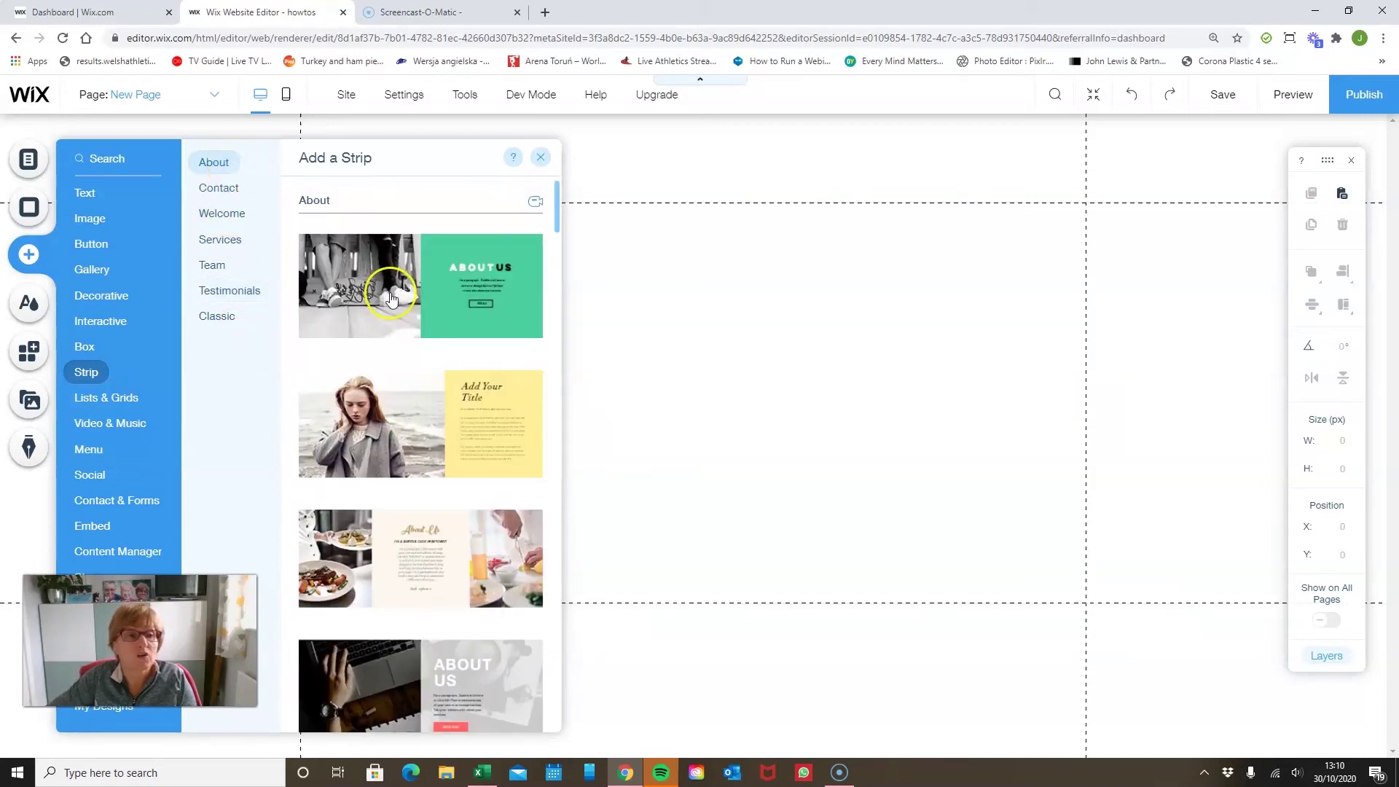
drag(391, 295, 668, 497)
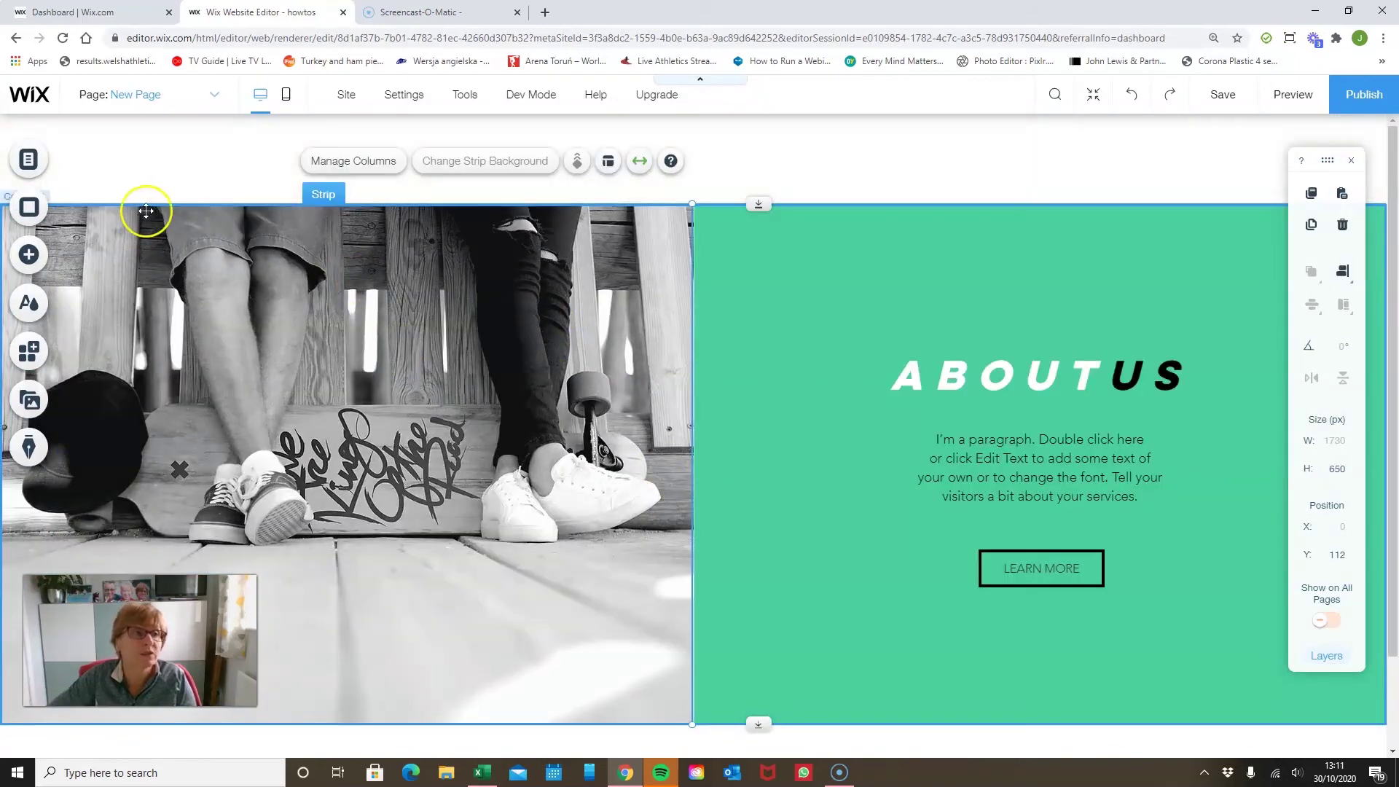
Step: Add the blank white Classic strip directly below the "About Us" strip and extend its height to 430 px
click(26, 257)
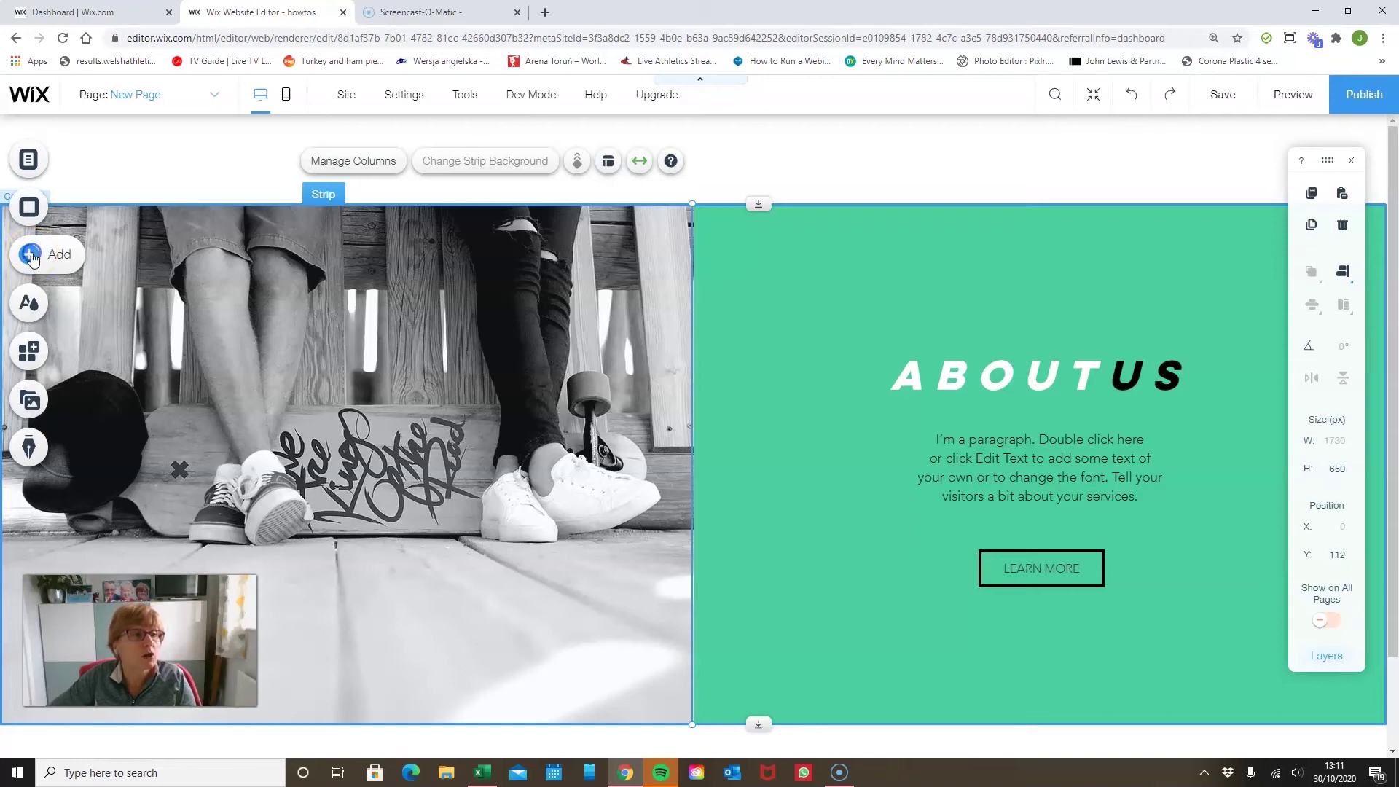
click(32, 257)
click(226, 321)
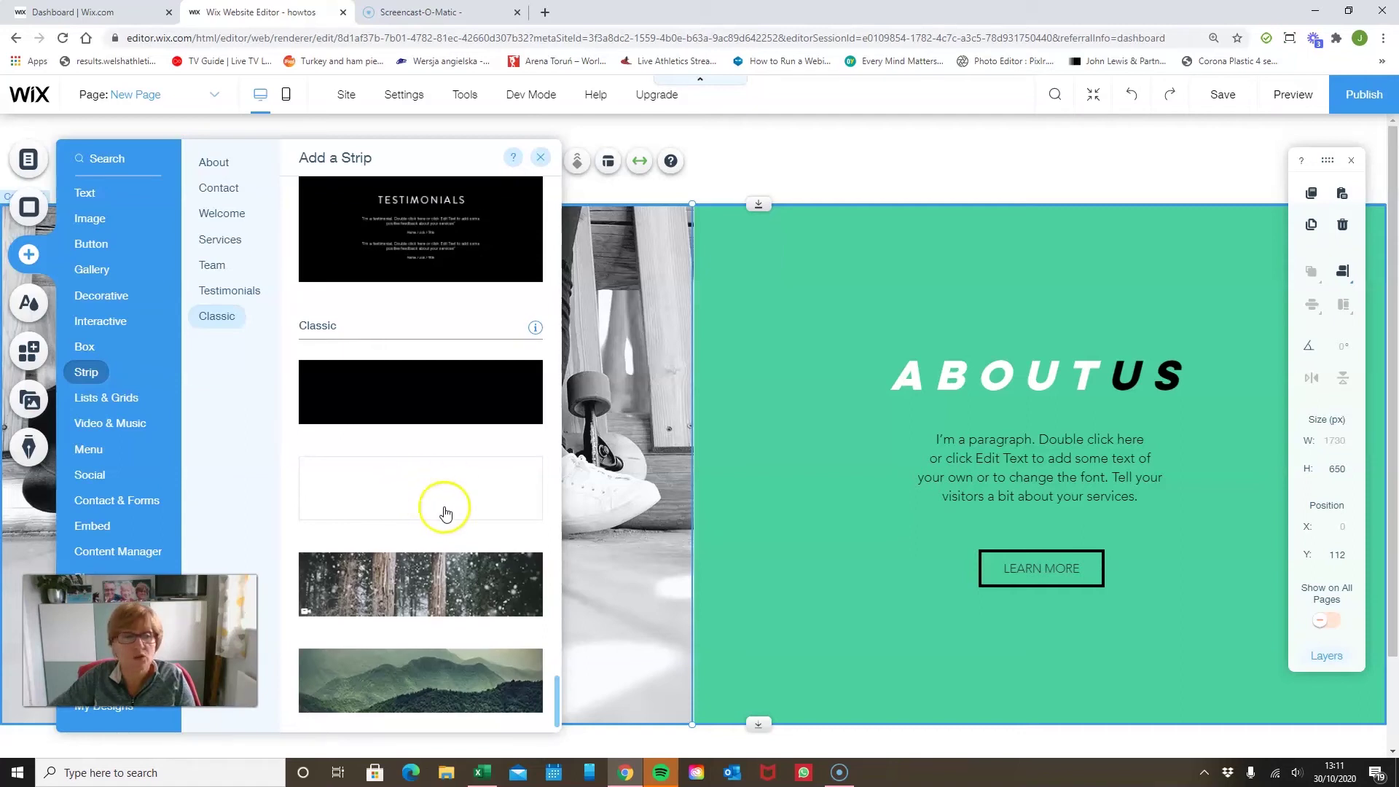
scroll(843, 506, down, 2)
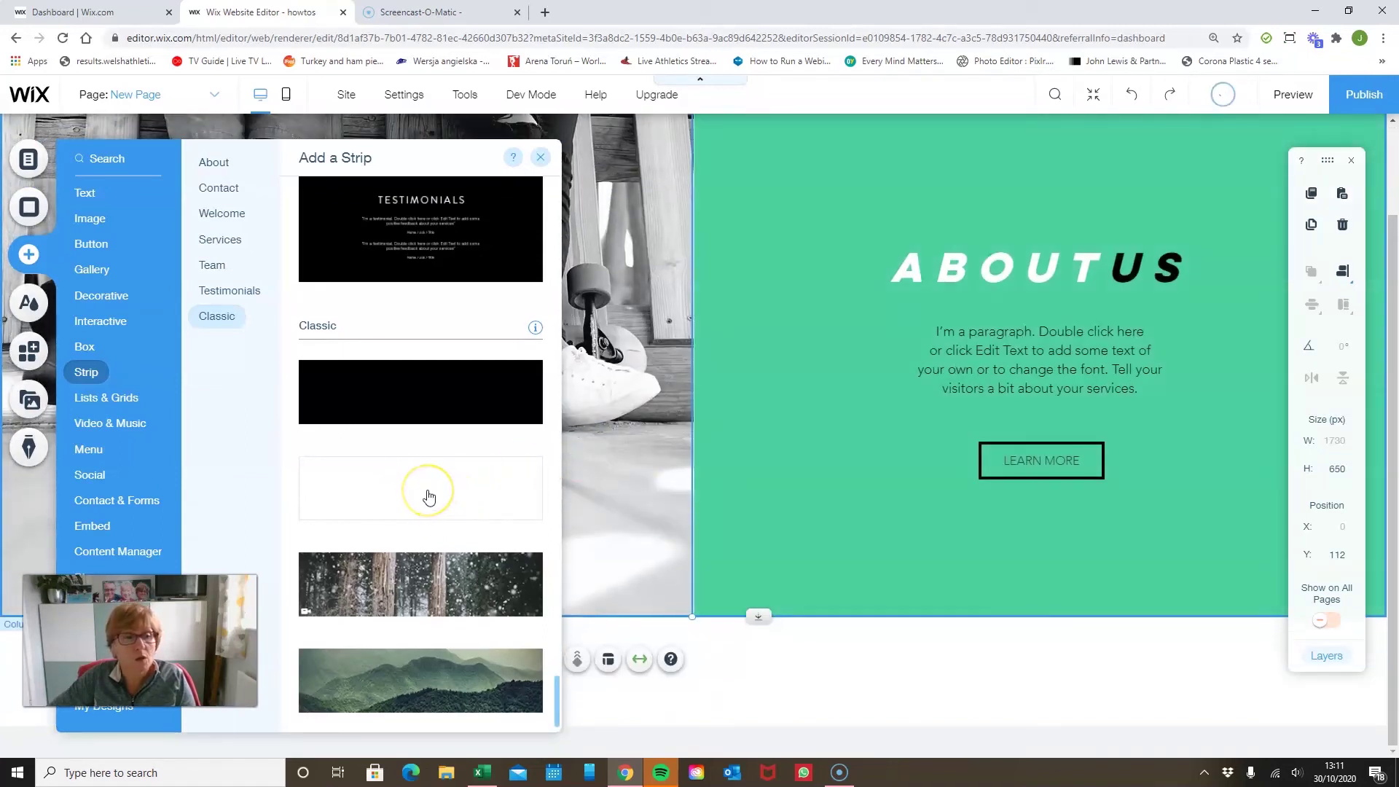
drag(450, 489, 728, 732)
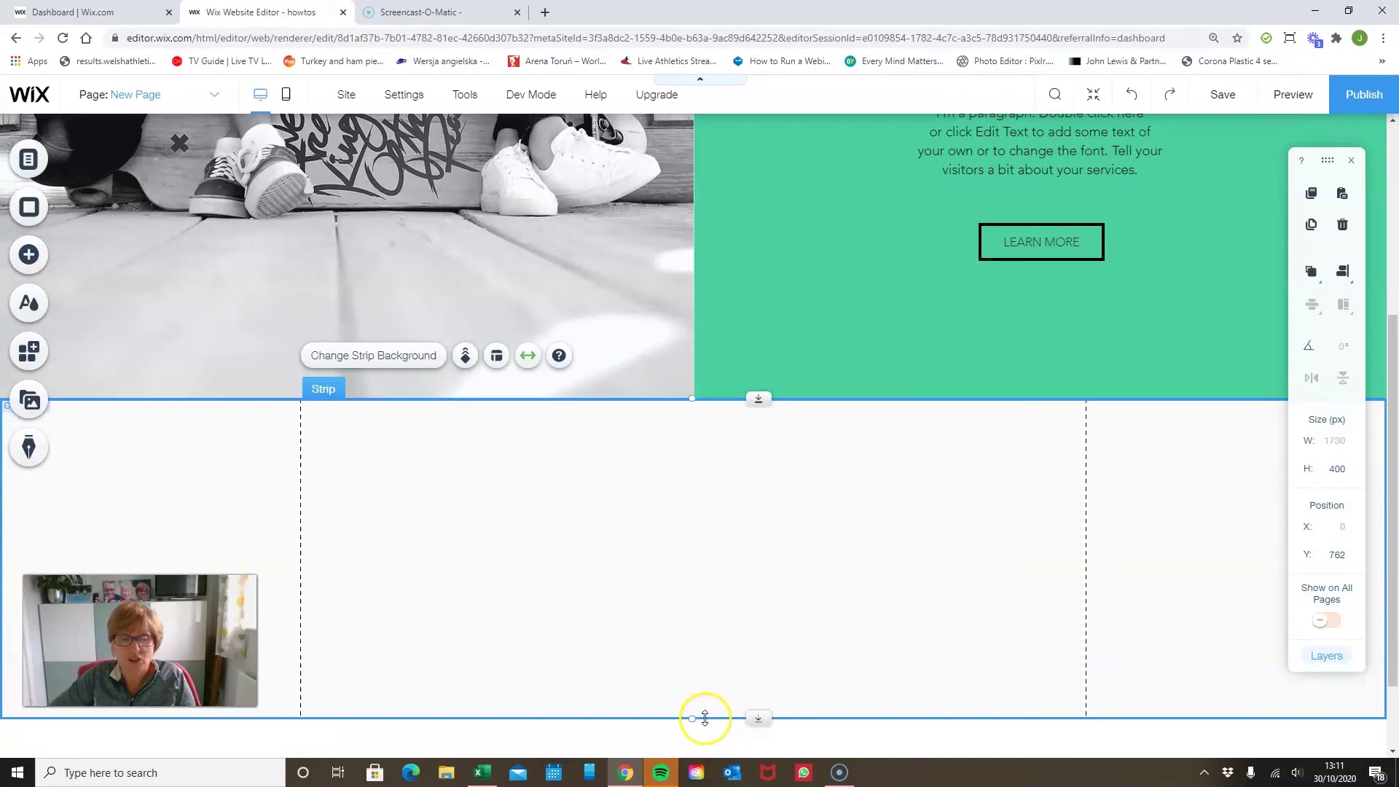
drag(692, 719, 693, 749)
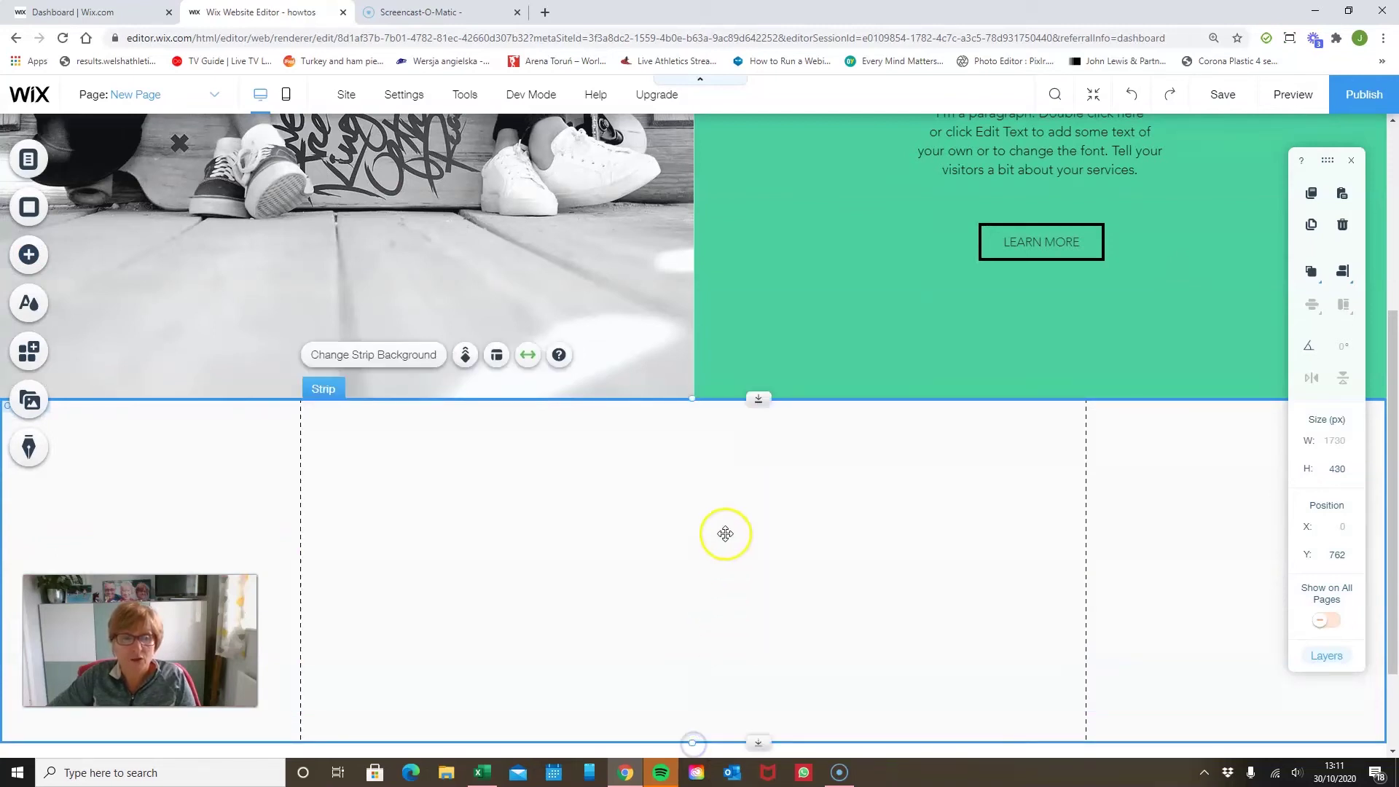
Step: Place the plain blue themed button inside the blank strip at about X 635, Y 944
click(29, 257)
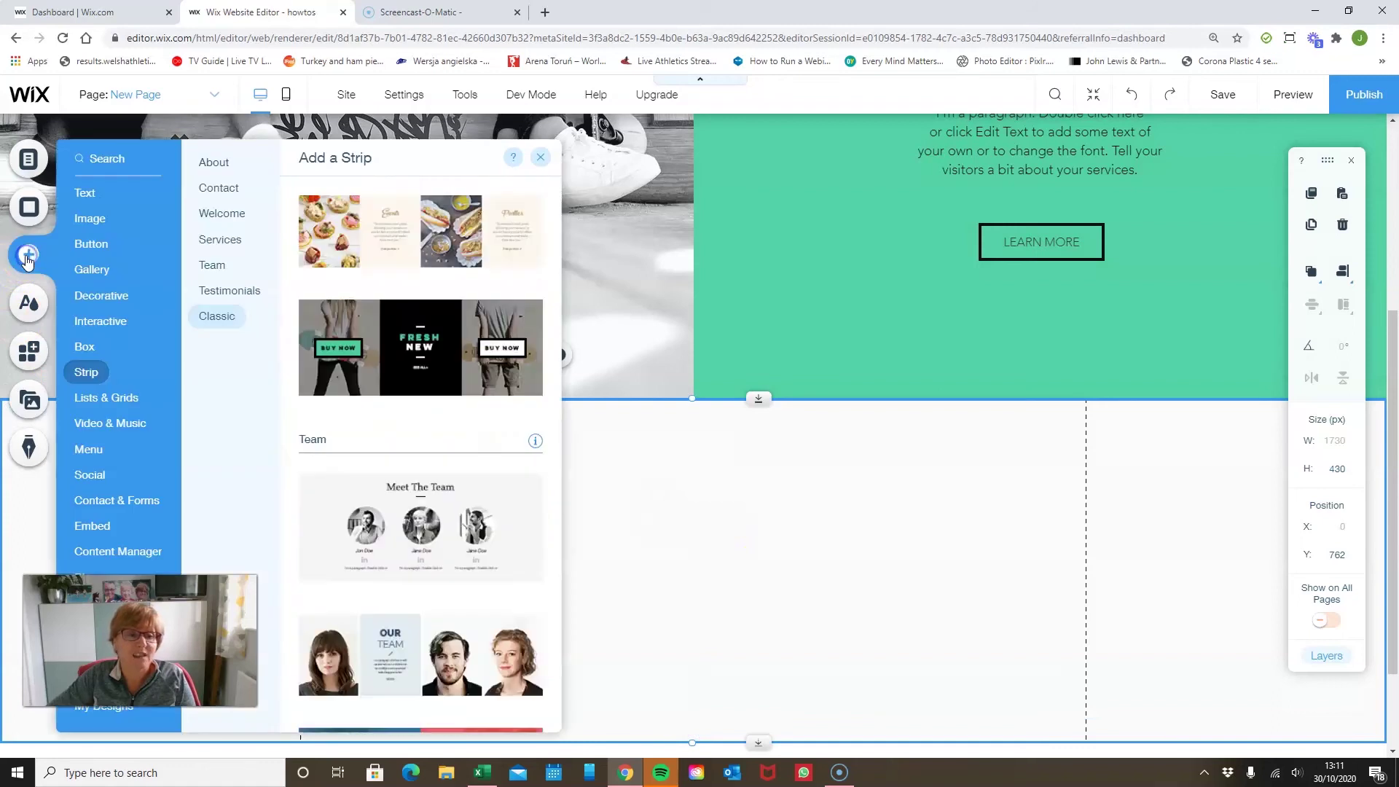
click(96, 222)
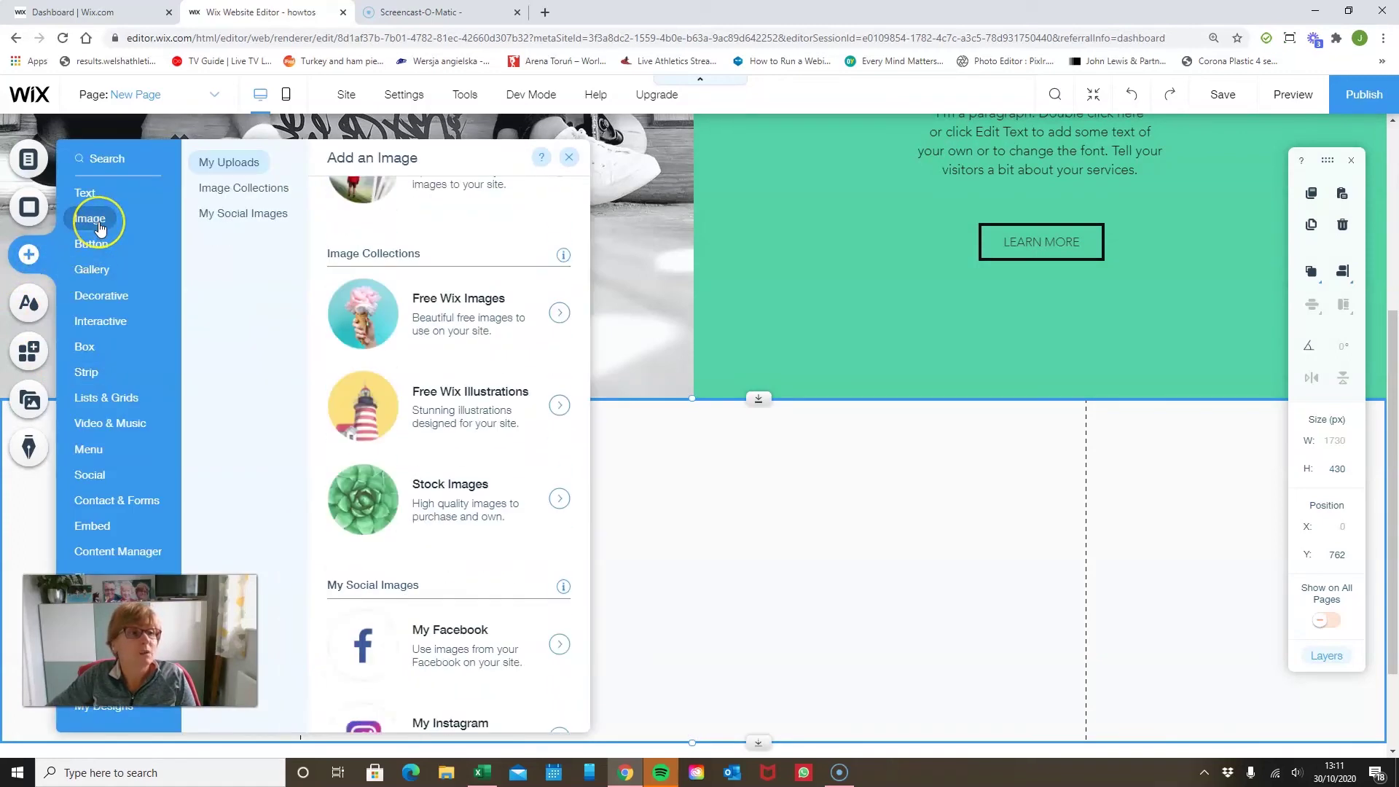
click(92, 243)
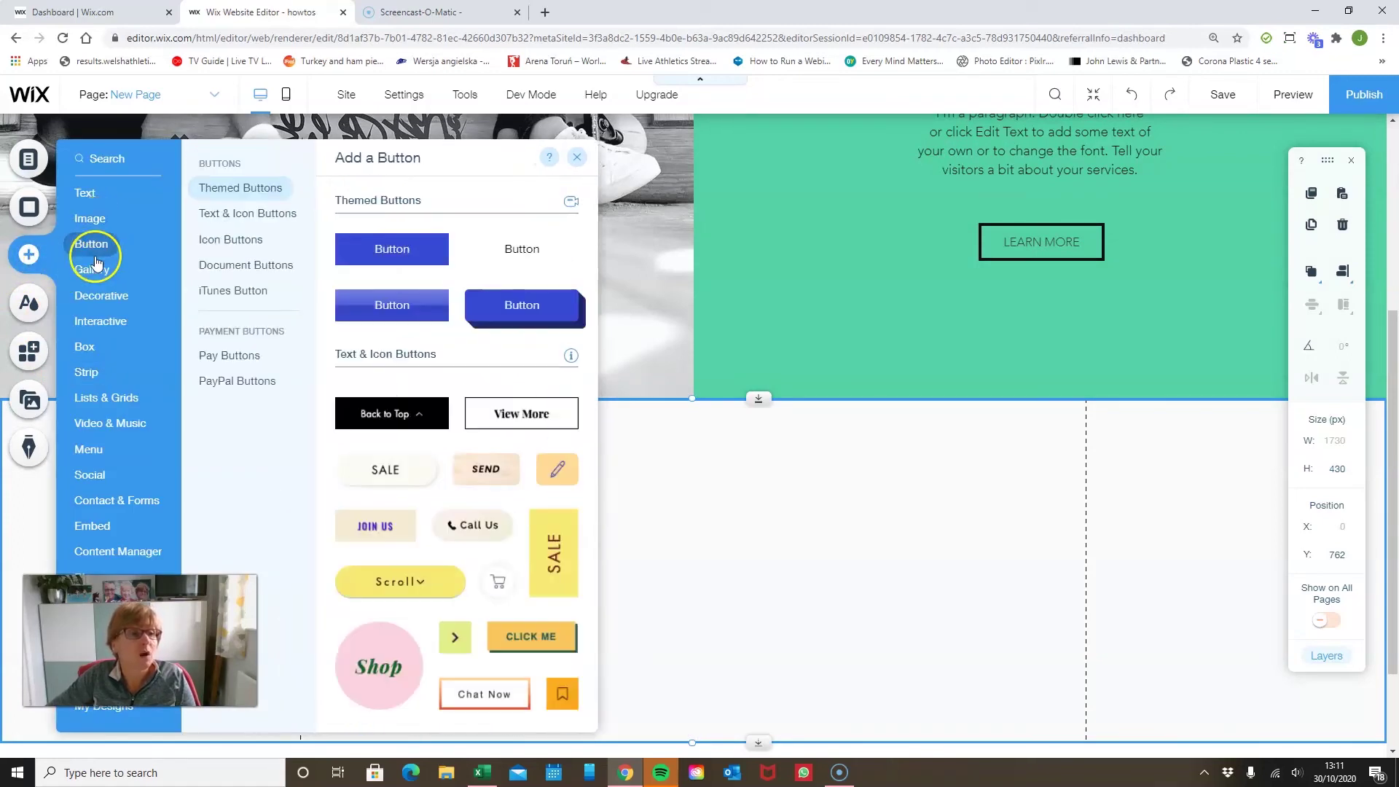
drag(350, 248, 823, 557)
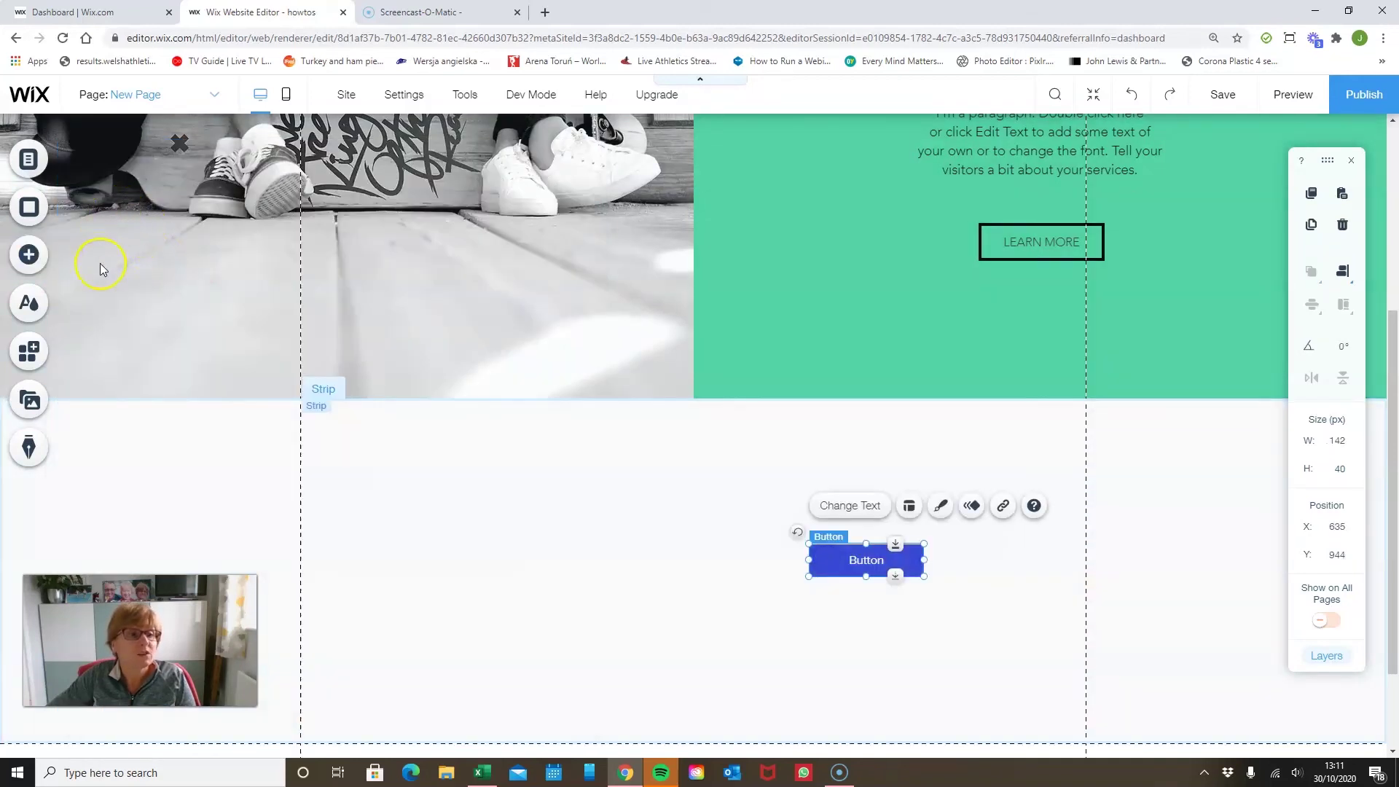
Step: Place a Heading 3 themed text above the button in the blank strip at about X 505, Y 793
click(27, 255)
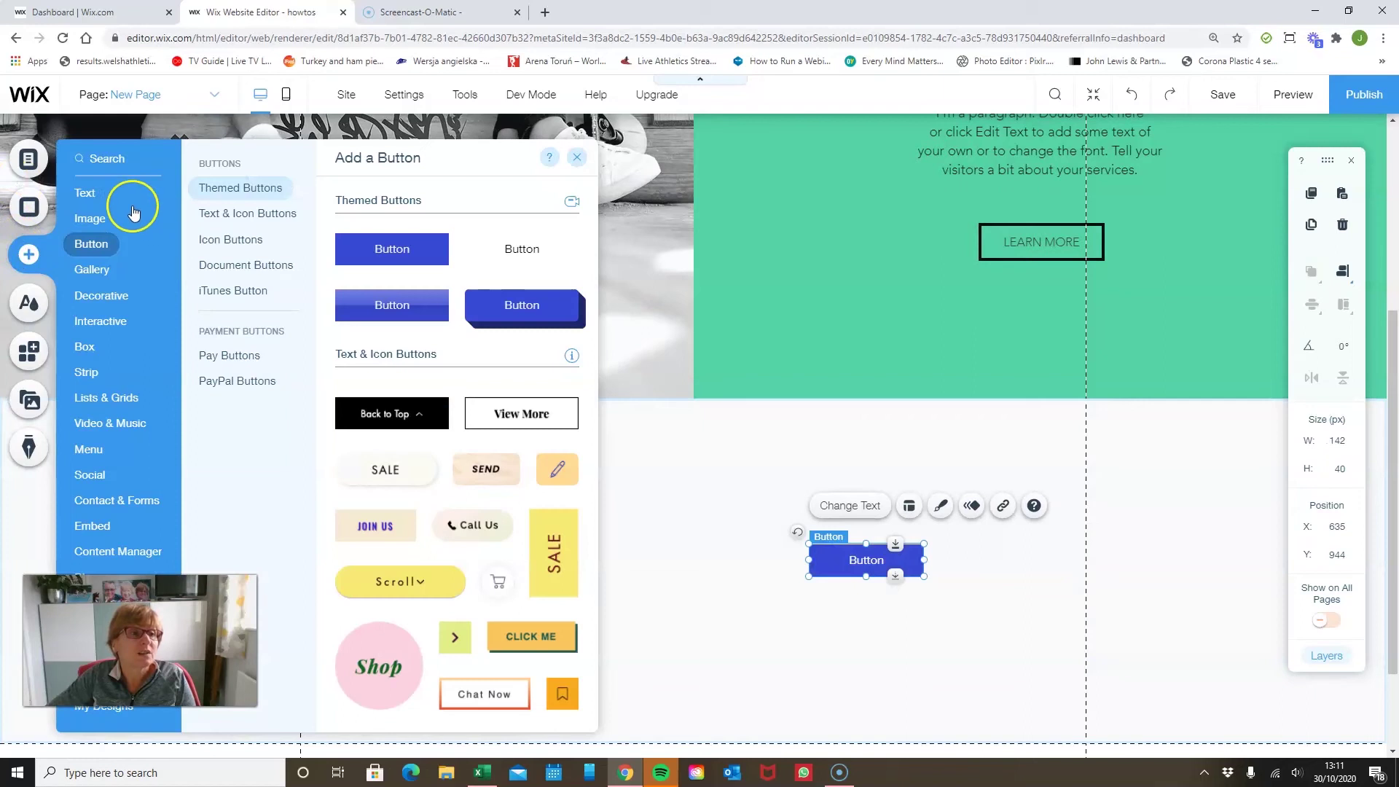
mouse_move(128, 217)
mouse_move(94, 191)
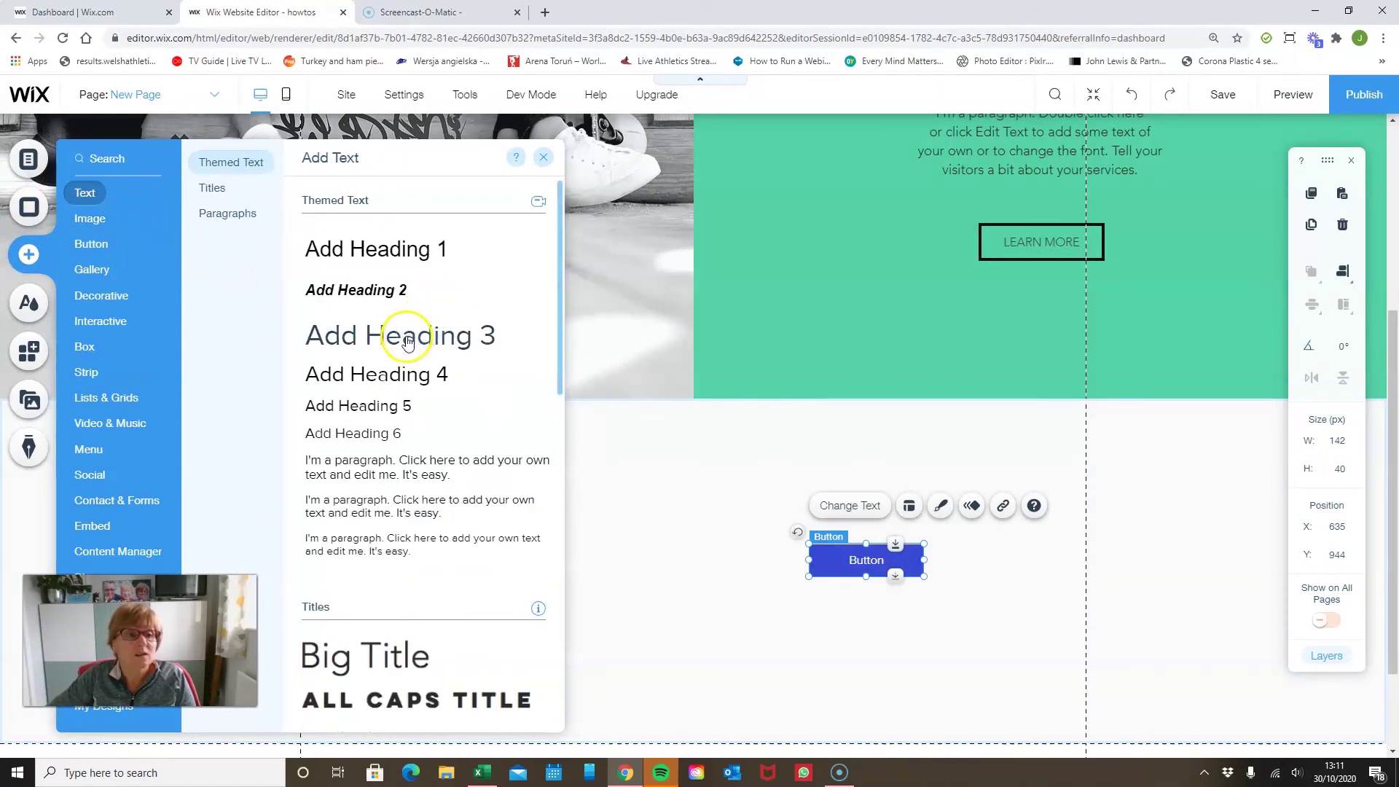
drag(435, 338, 807, 452)
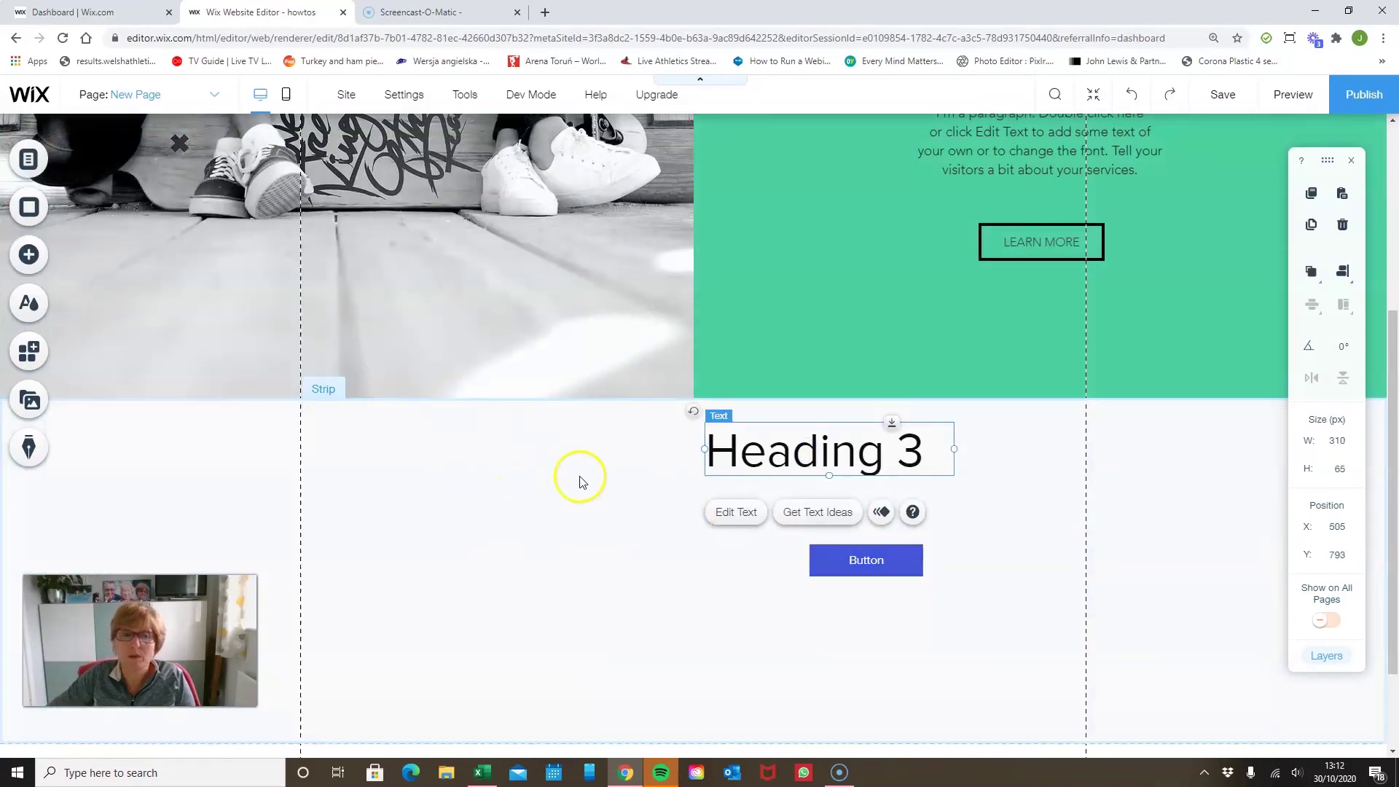
scroll(953, 452, up, 2)
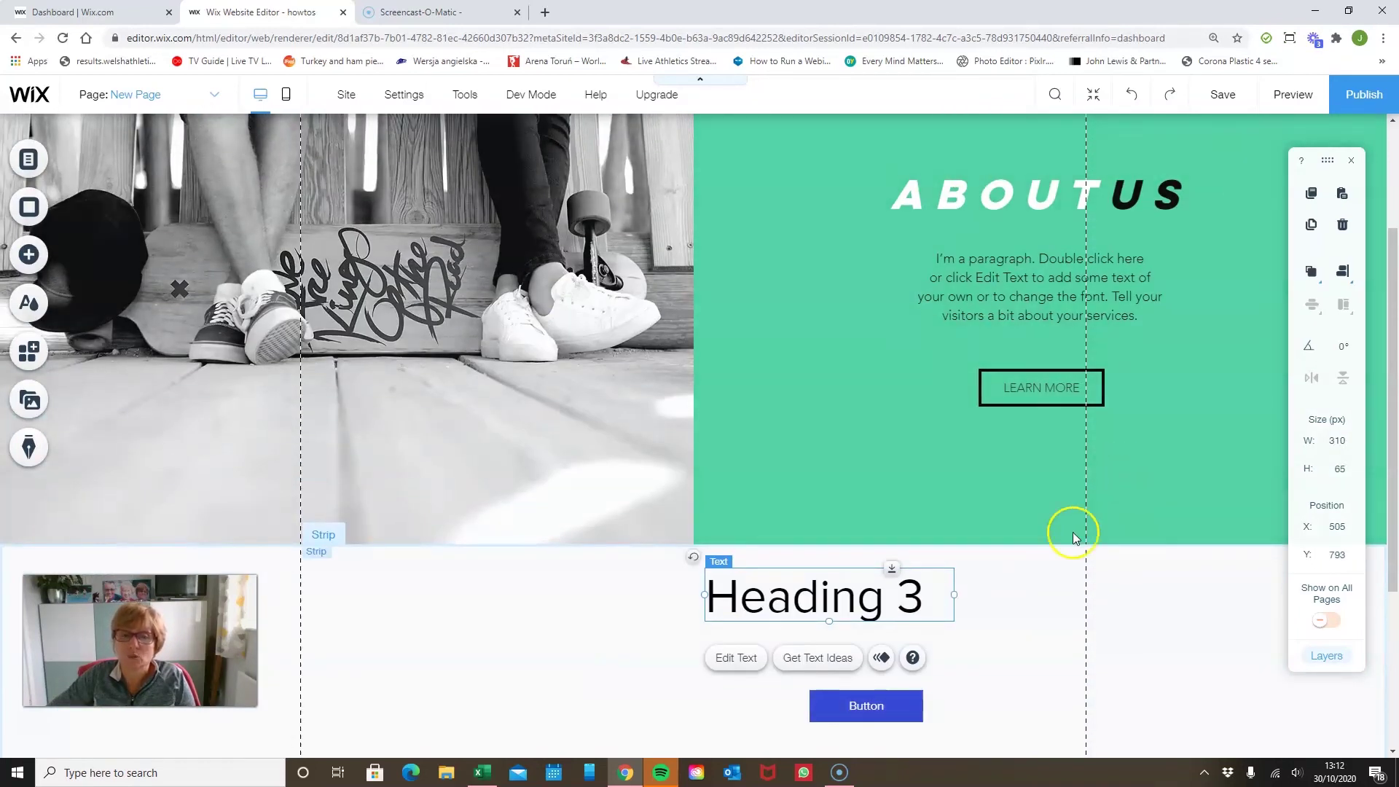
scroll(1055, 629, down, 2)
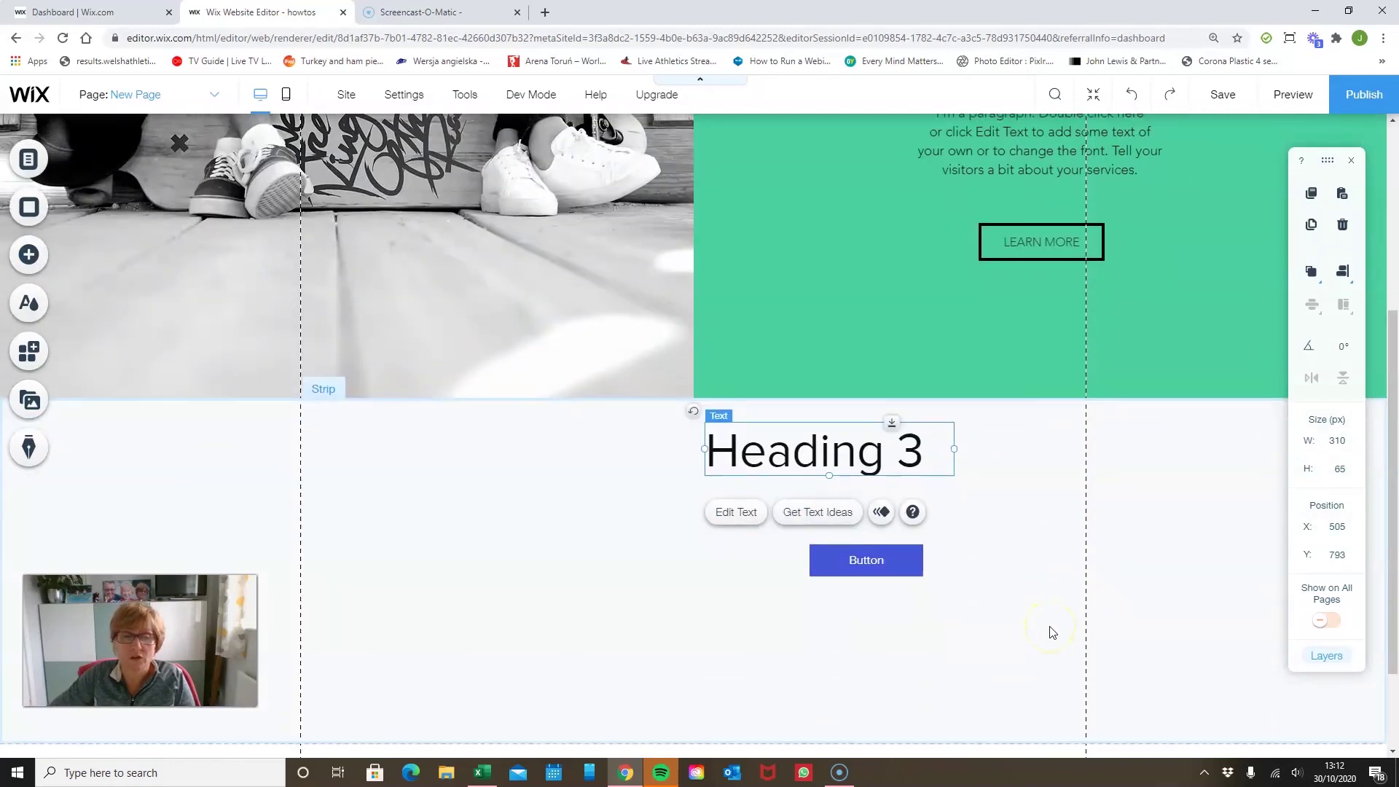
Step: Change the background of the strip holding the heading and button to the orange site color #ED5829
click(554, 540)
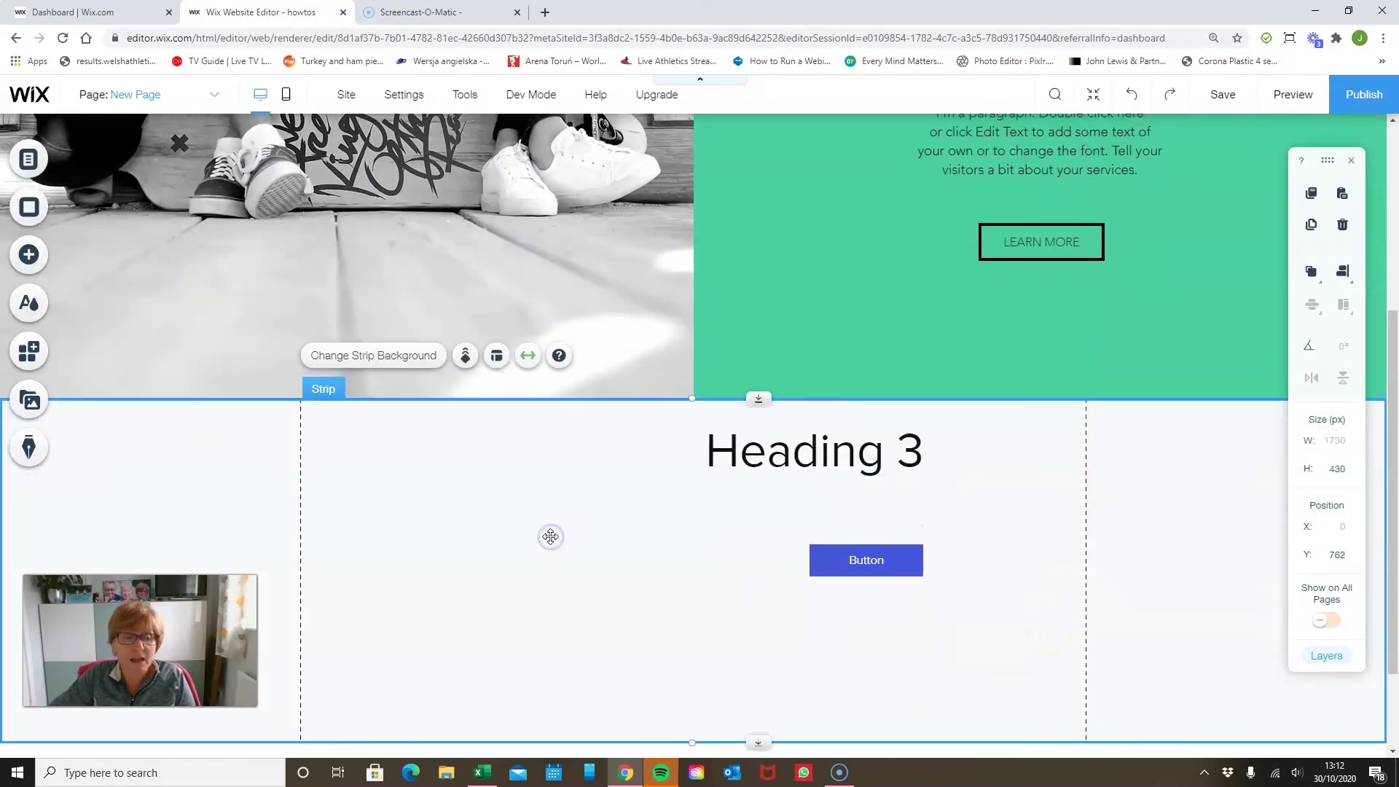
click(462, 524)
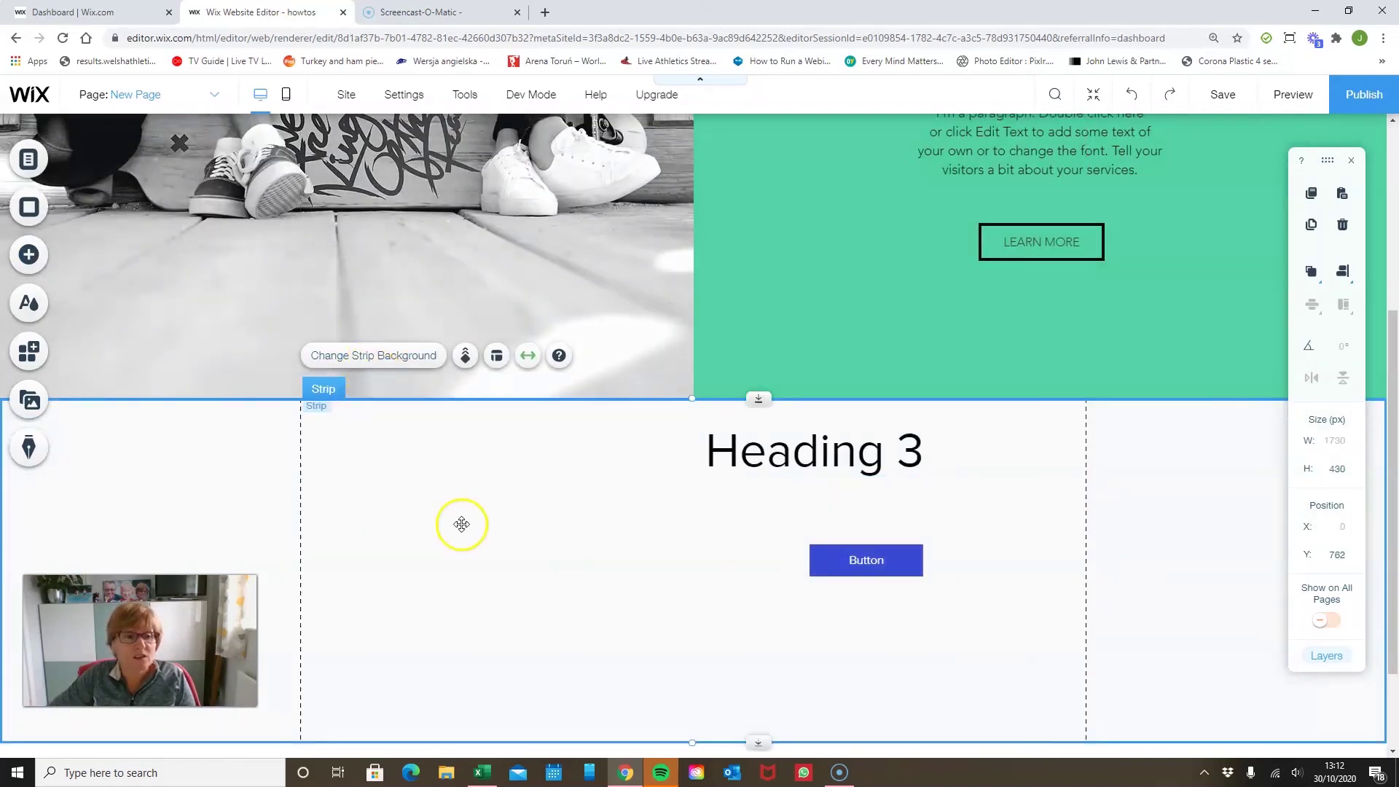
click(399, 357)
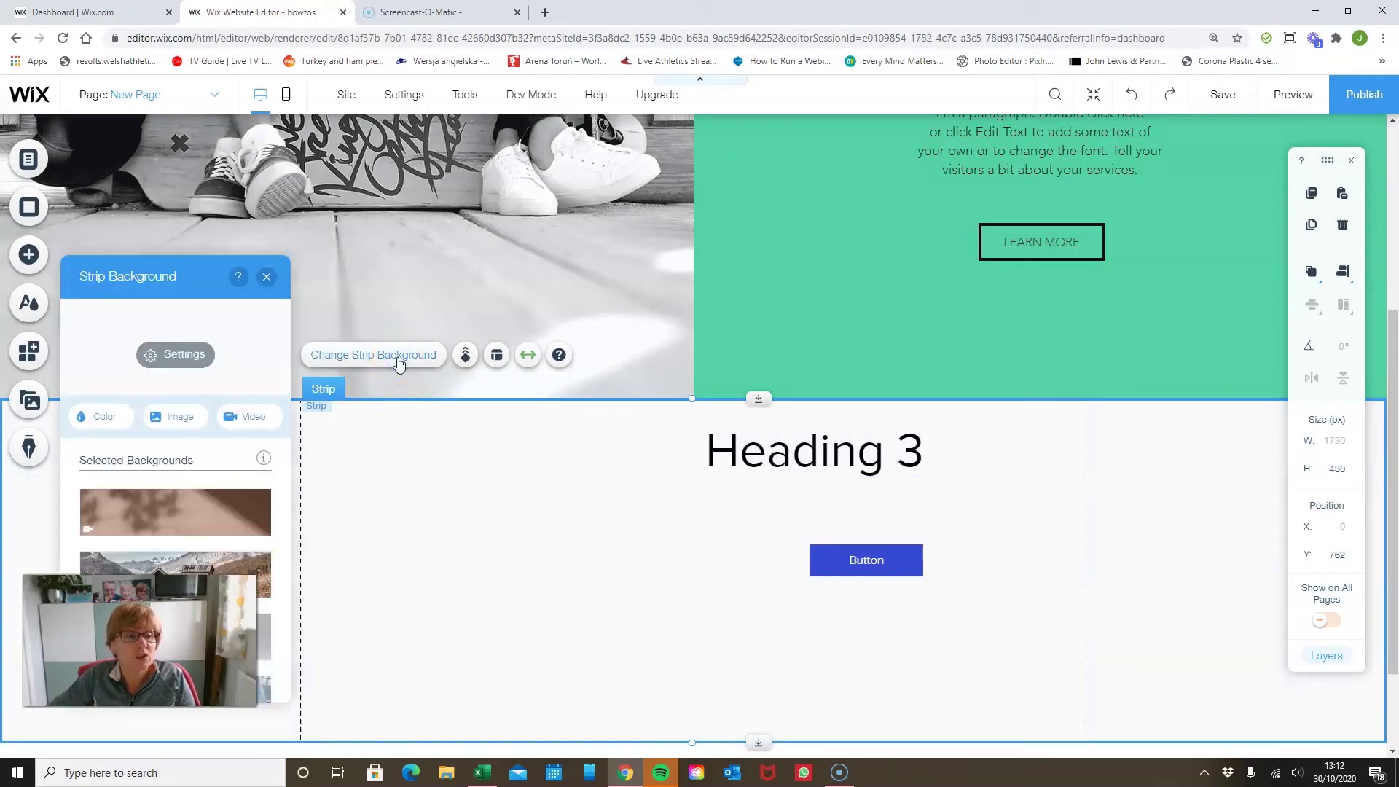
click(87, 421)
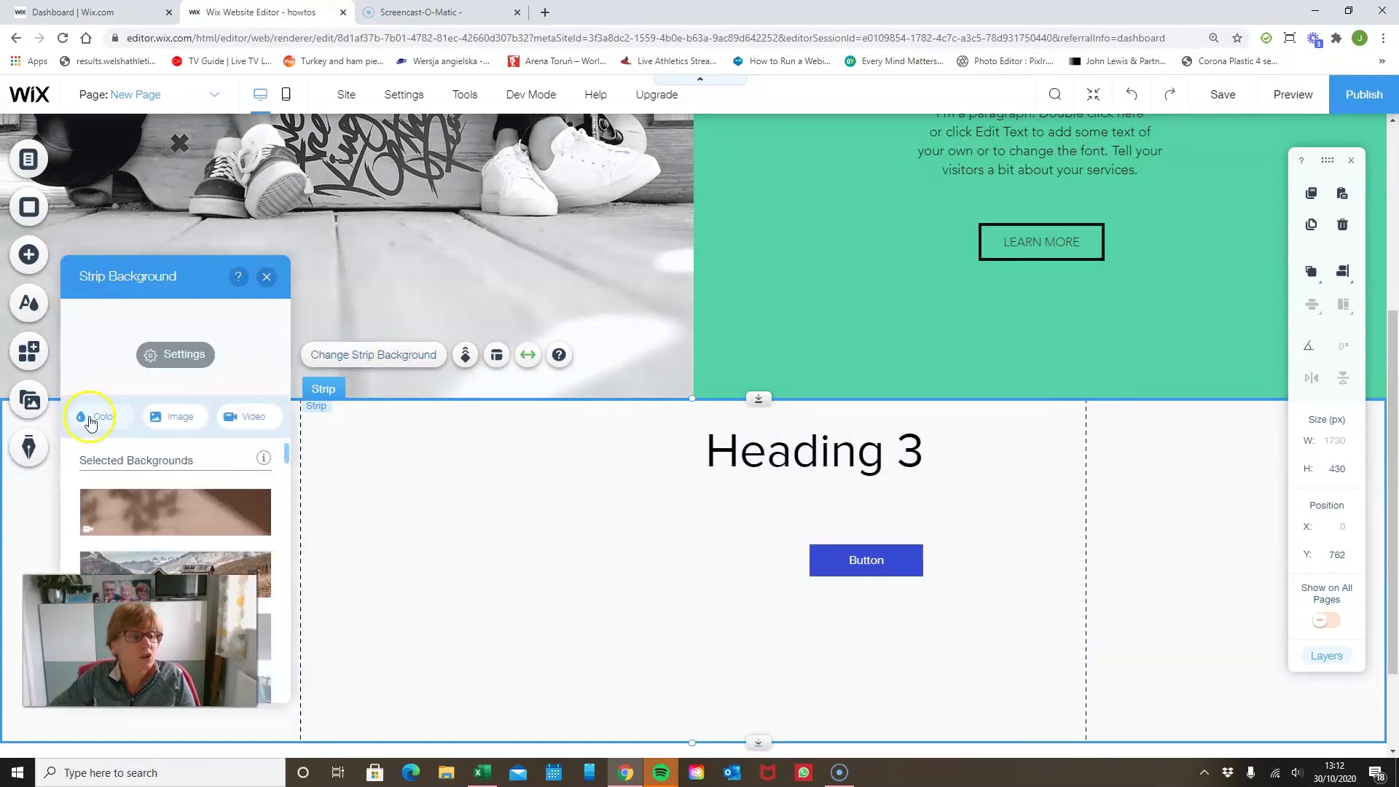
click(182, 530)
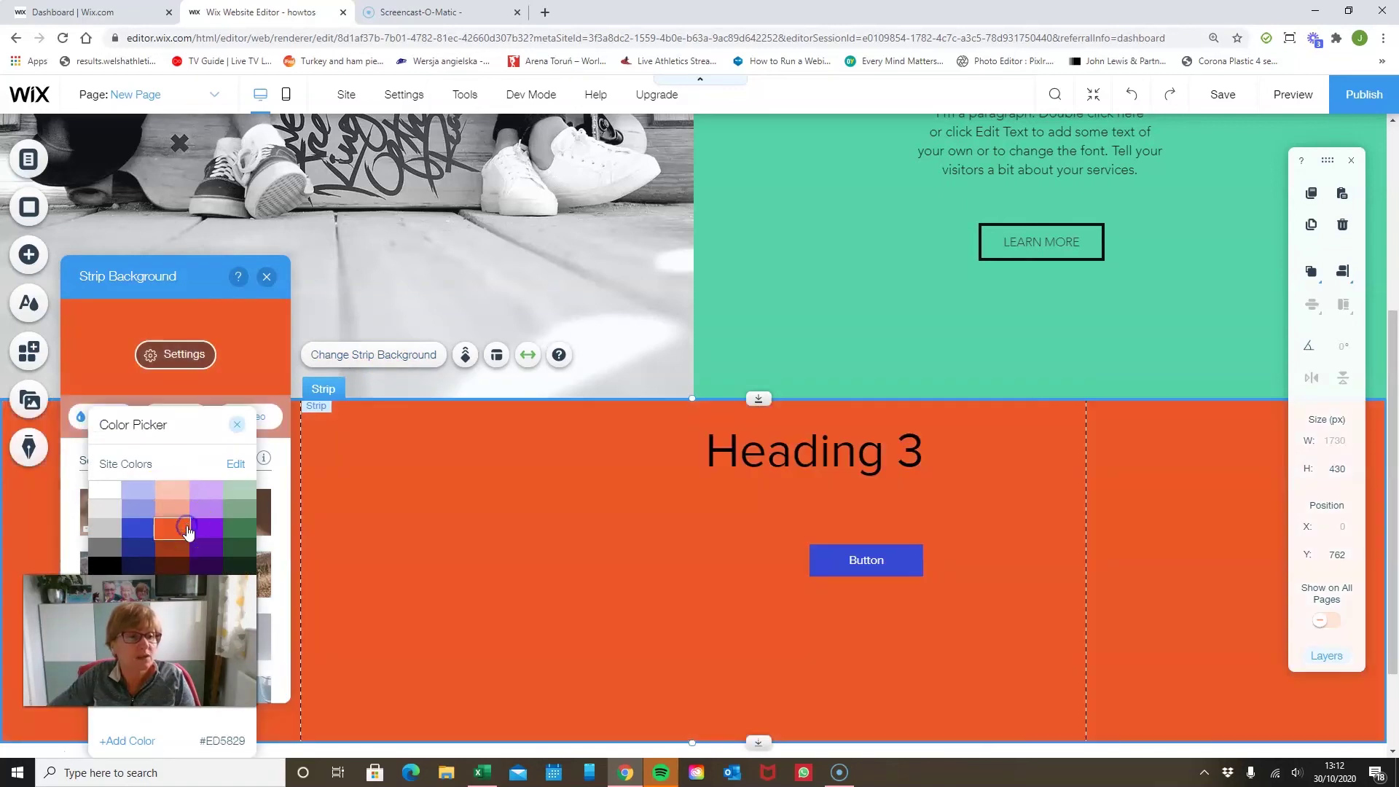
click(138, 528)
click(179, 526)
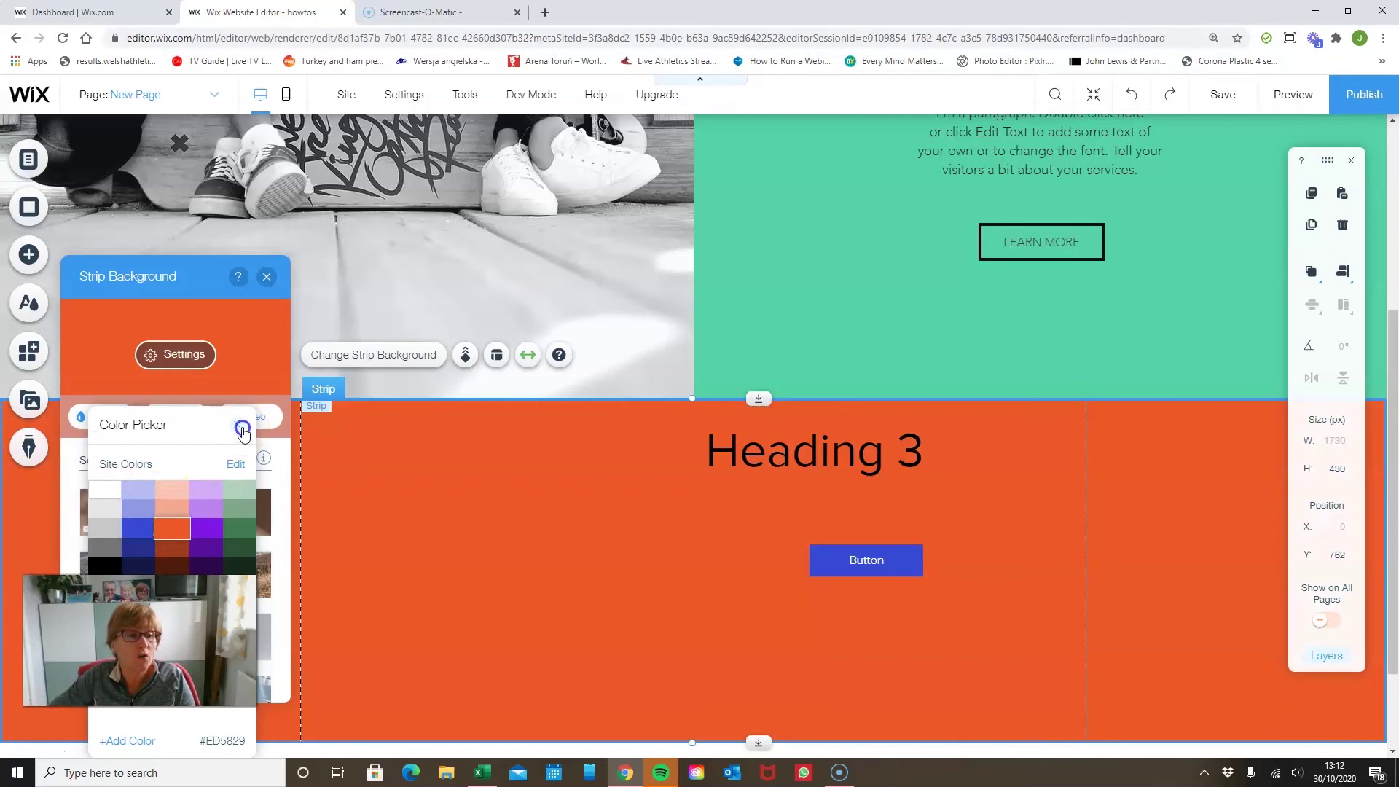
click(236, 425)
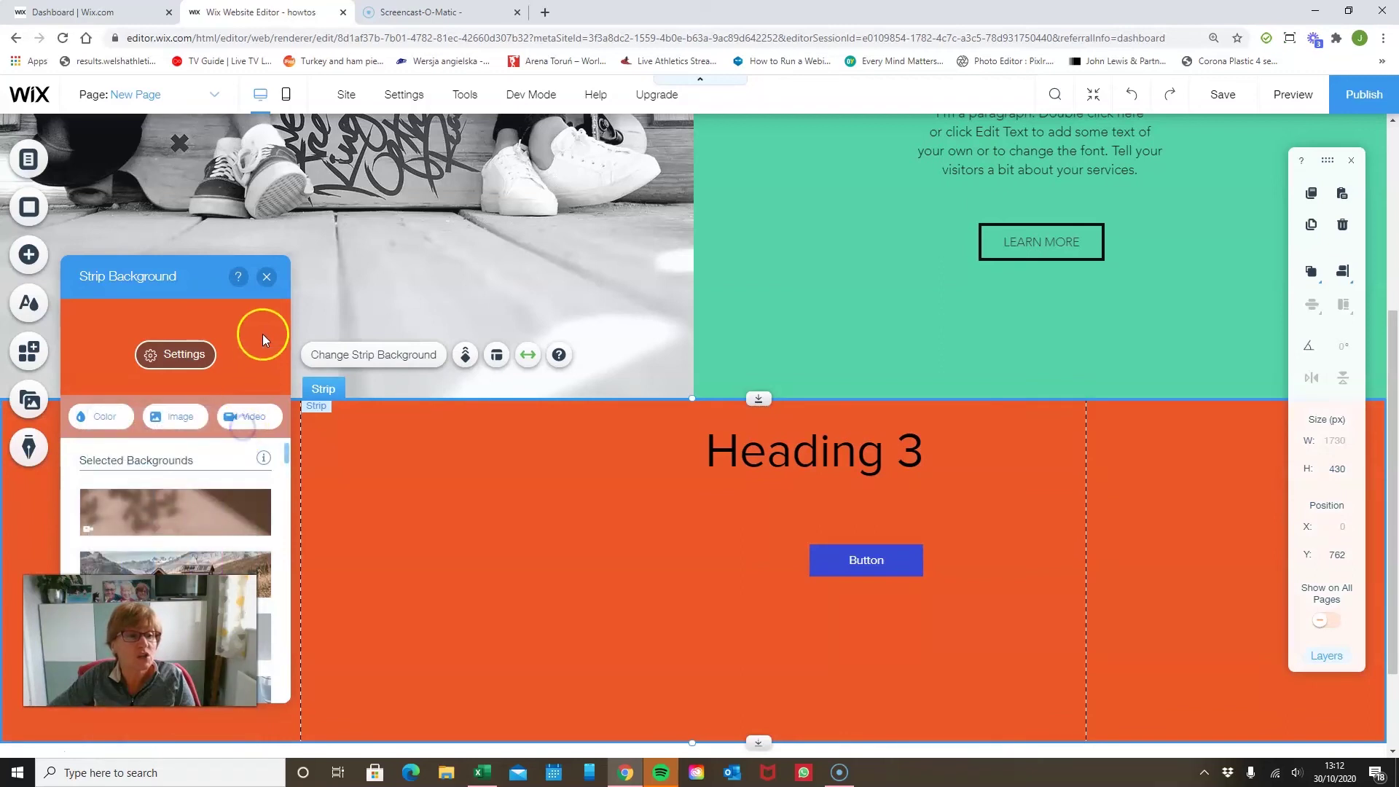
Step: Replace the orange background of the strip holding the heading and button with the "Succulent" image from Media from Wix
click(269, 278)
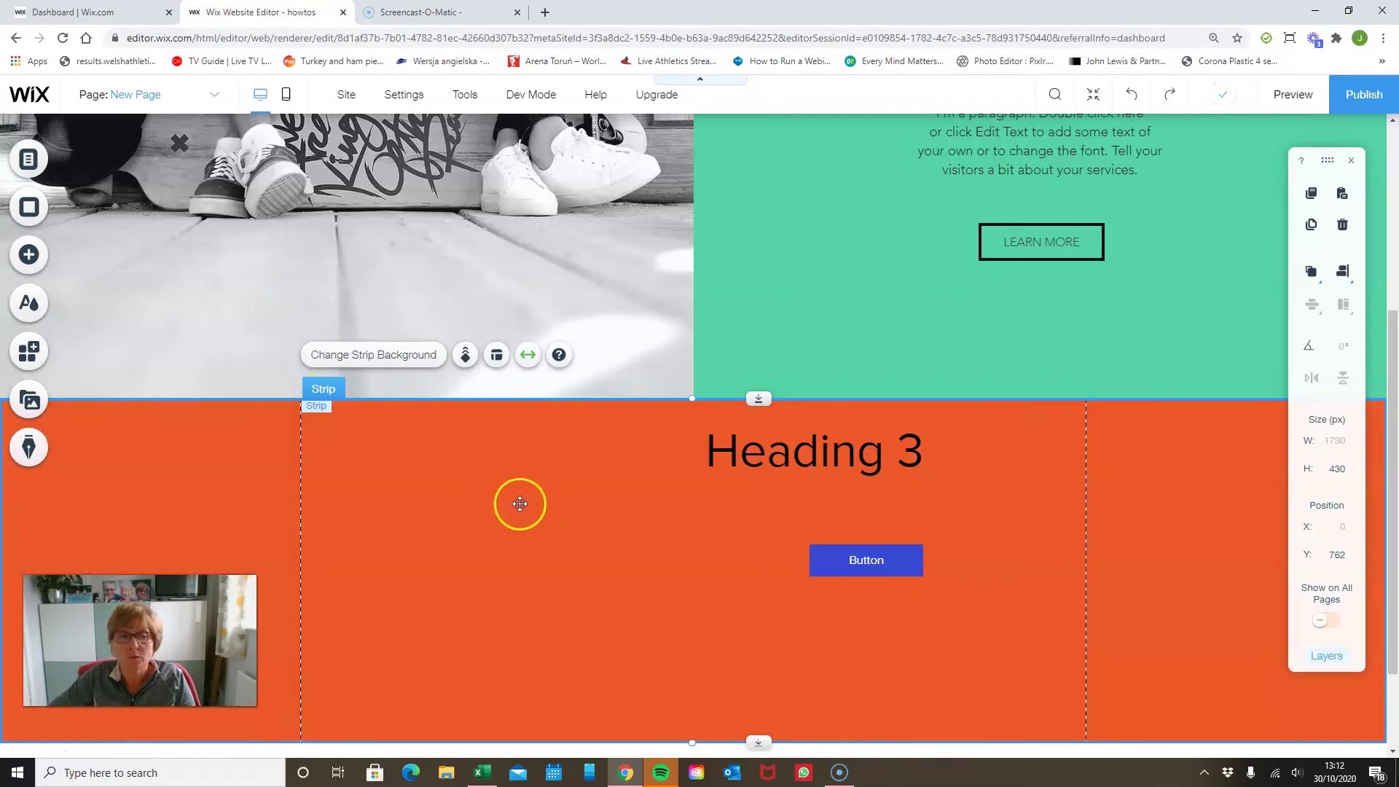
click(415, 355)
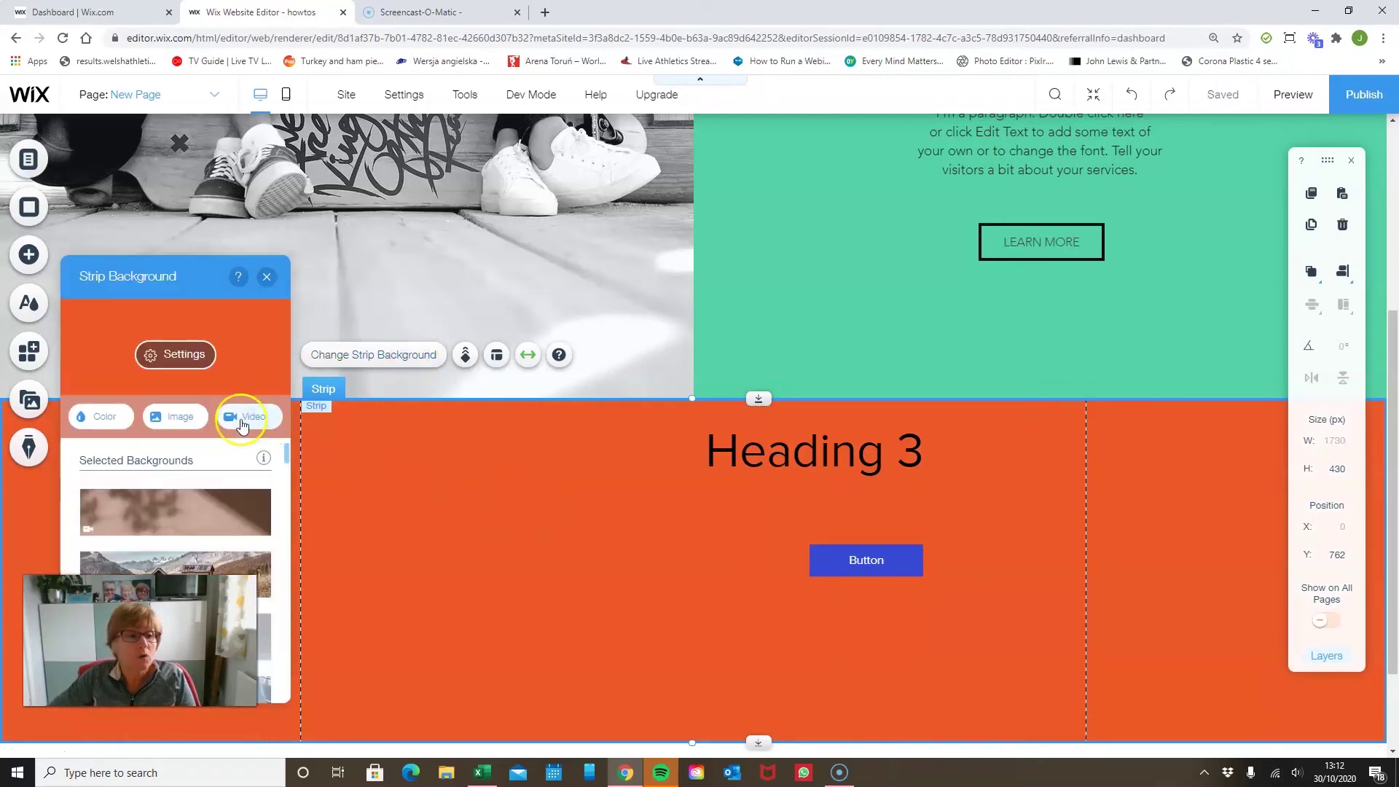
click(109, 419)
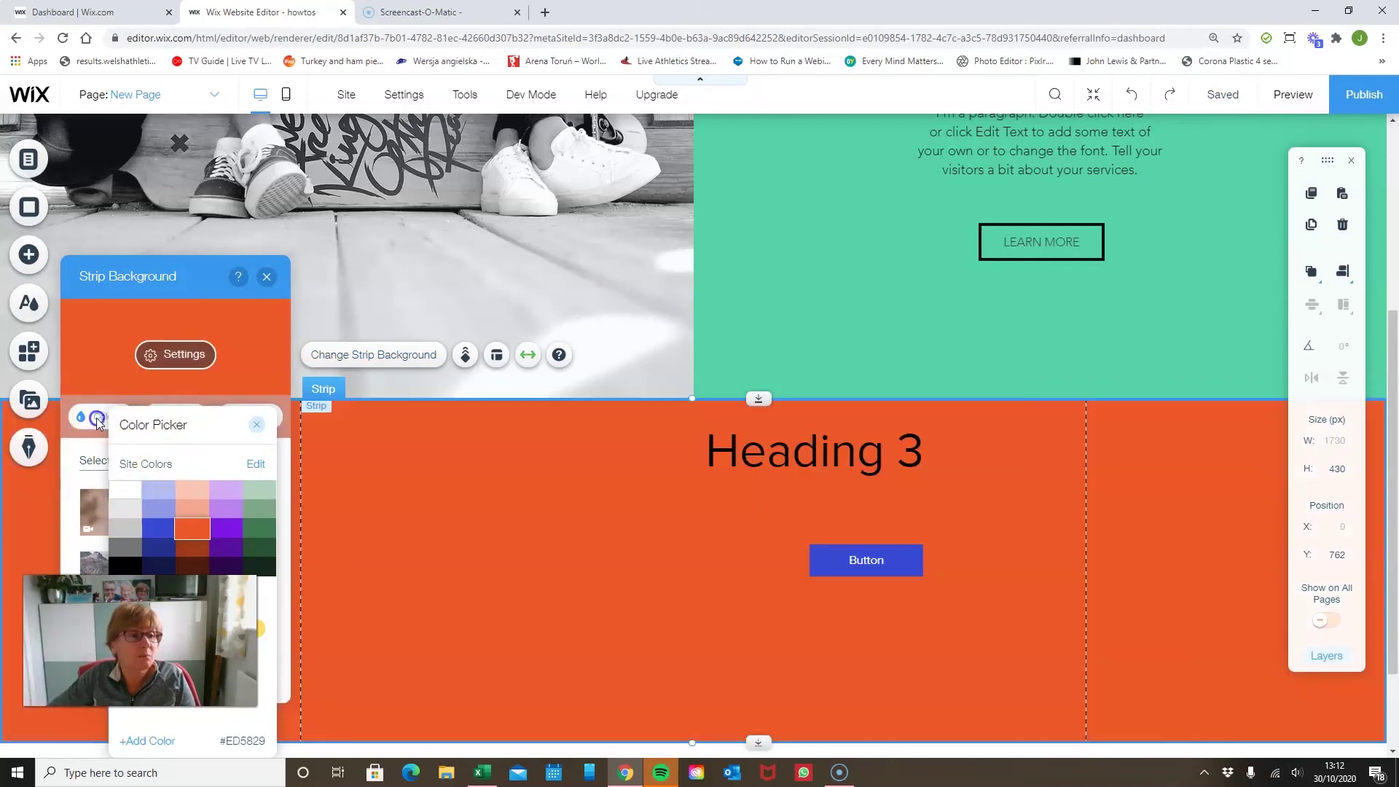
click(99, 423)
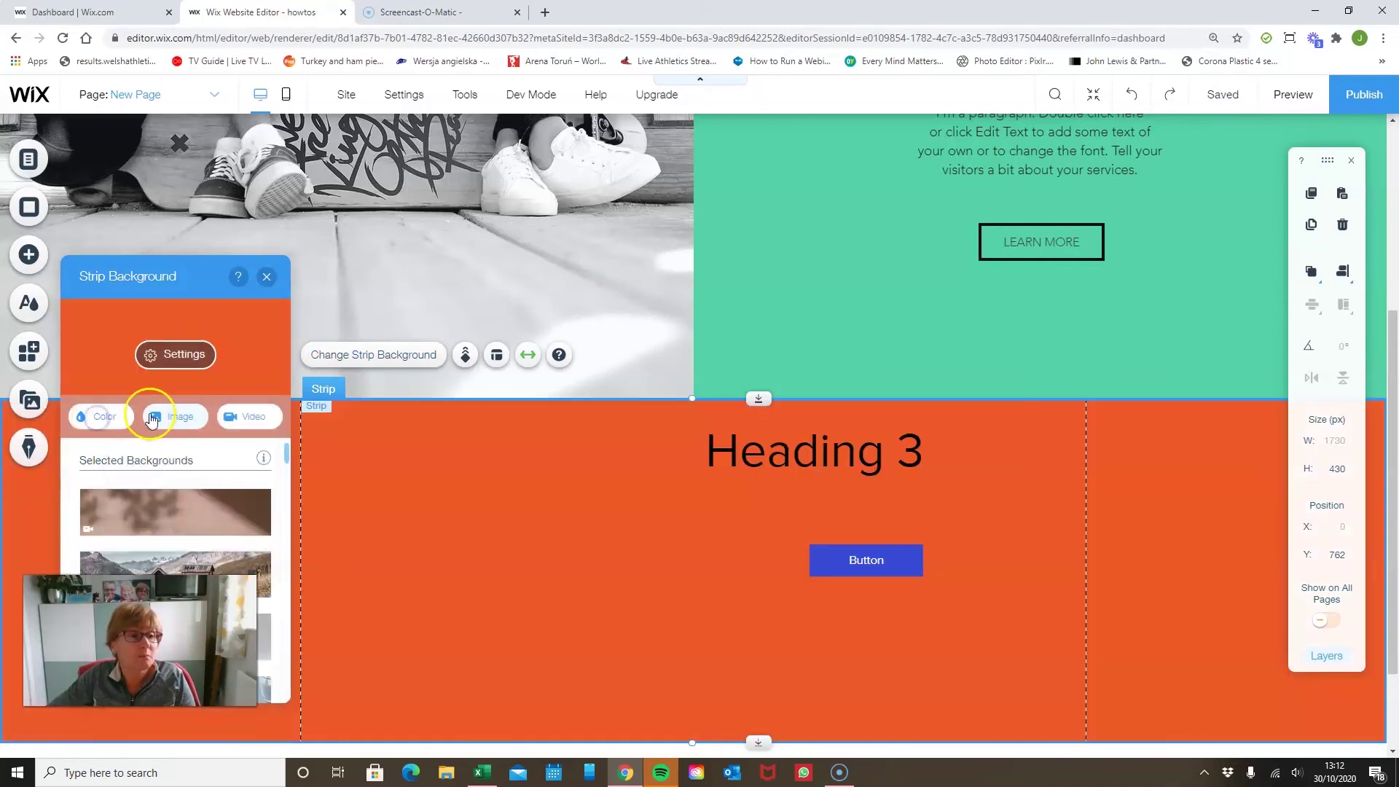
click(162, 414)
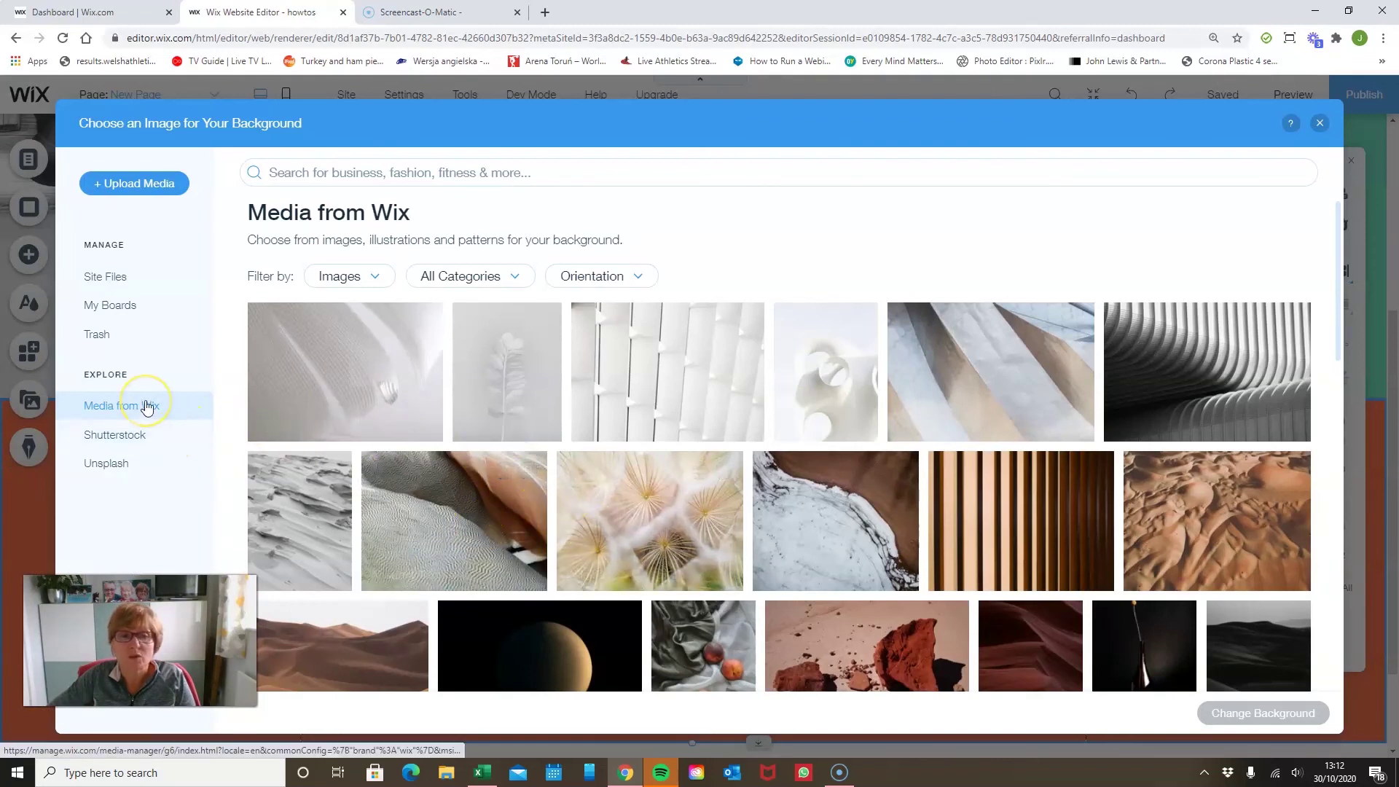
scroll(1009, 509, down, 5)
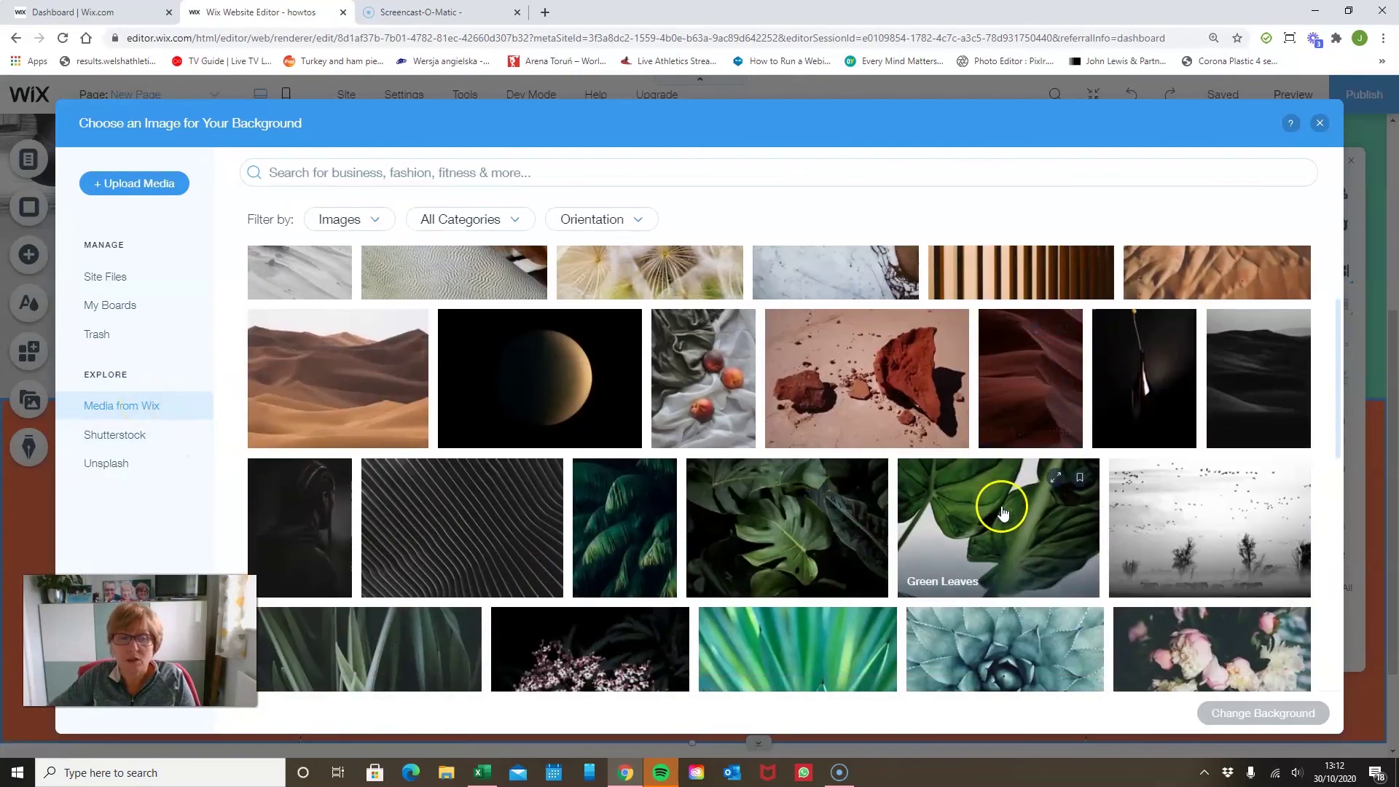
click(982, 518)
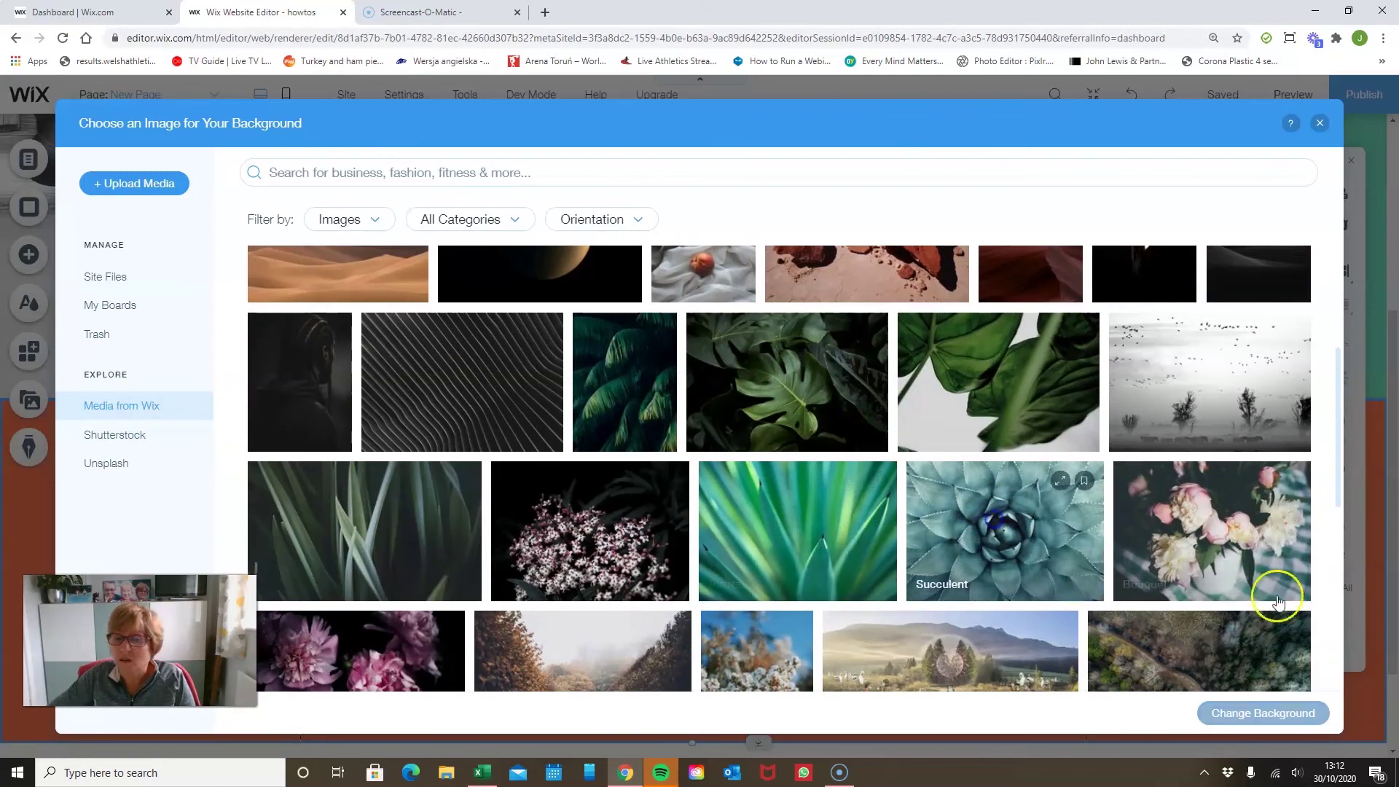
click(1263, 714)
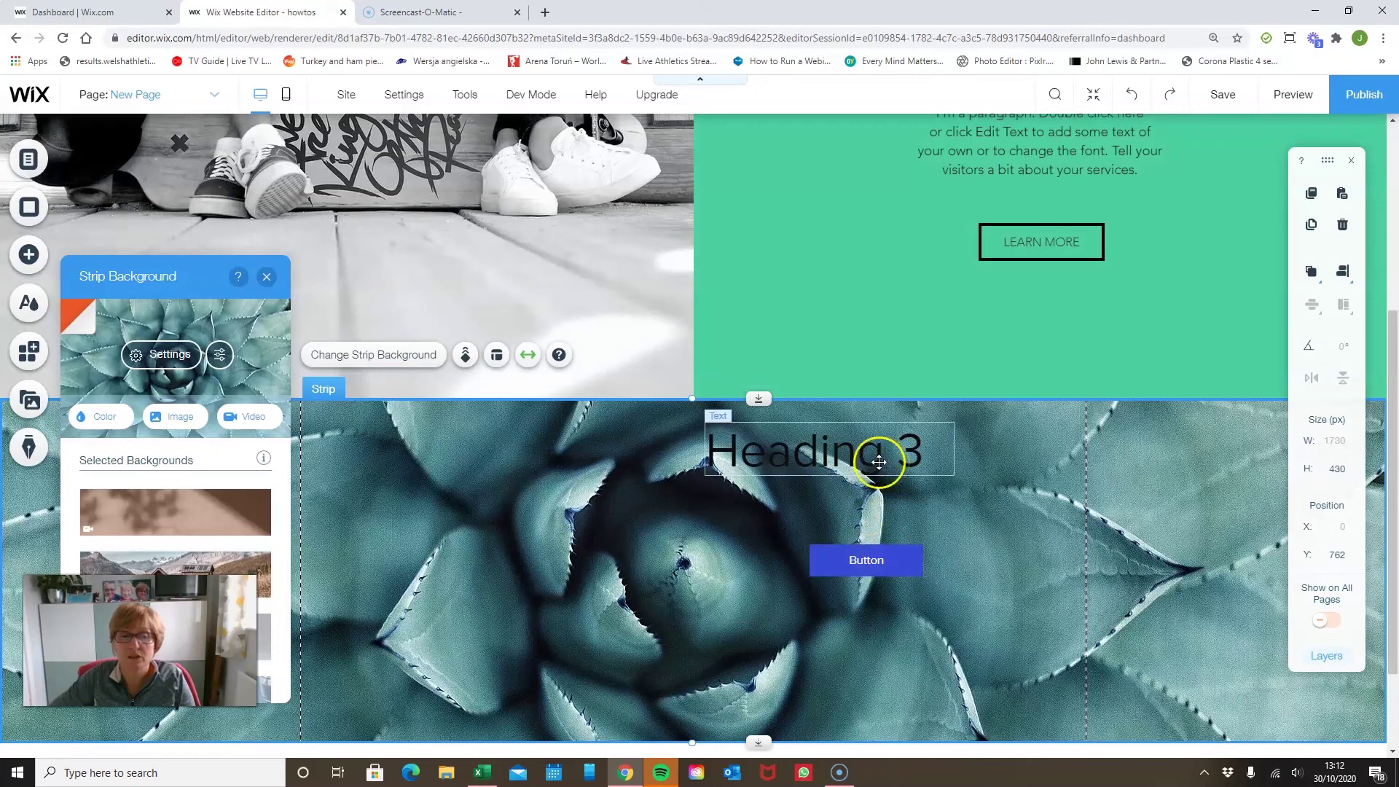
Step: Reduce the opacity of the strip's succulent background image to 47%
click(167, 355)
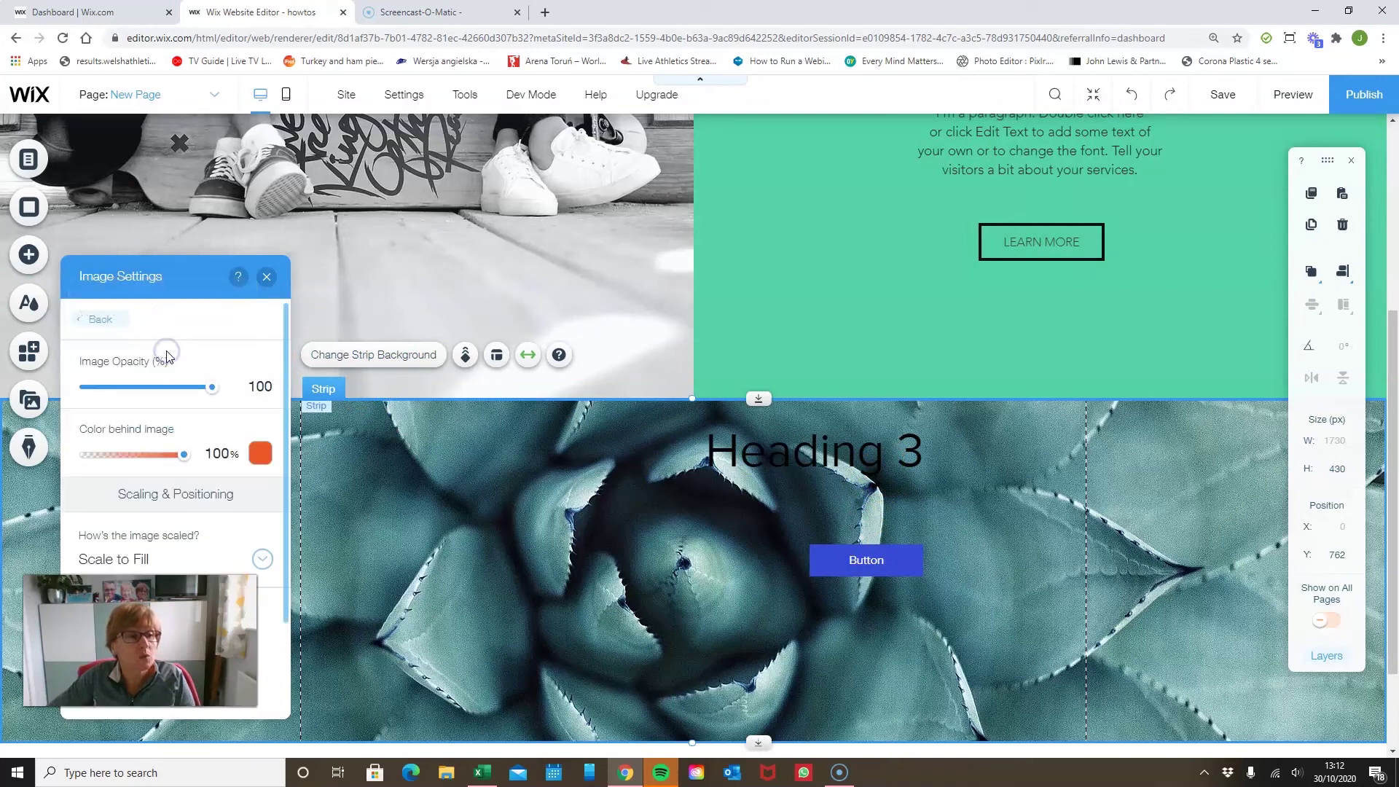
click(210, 389)
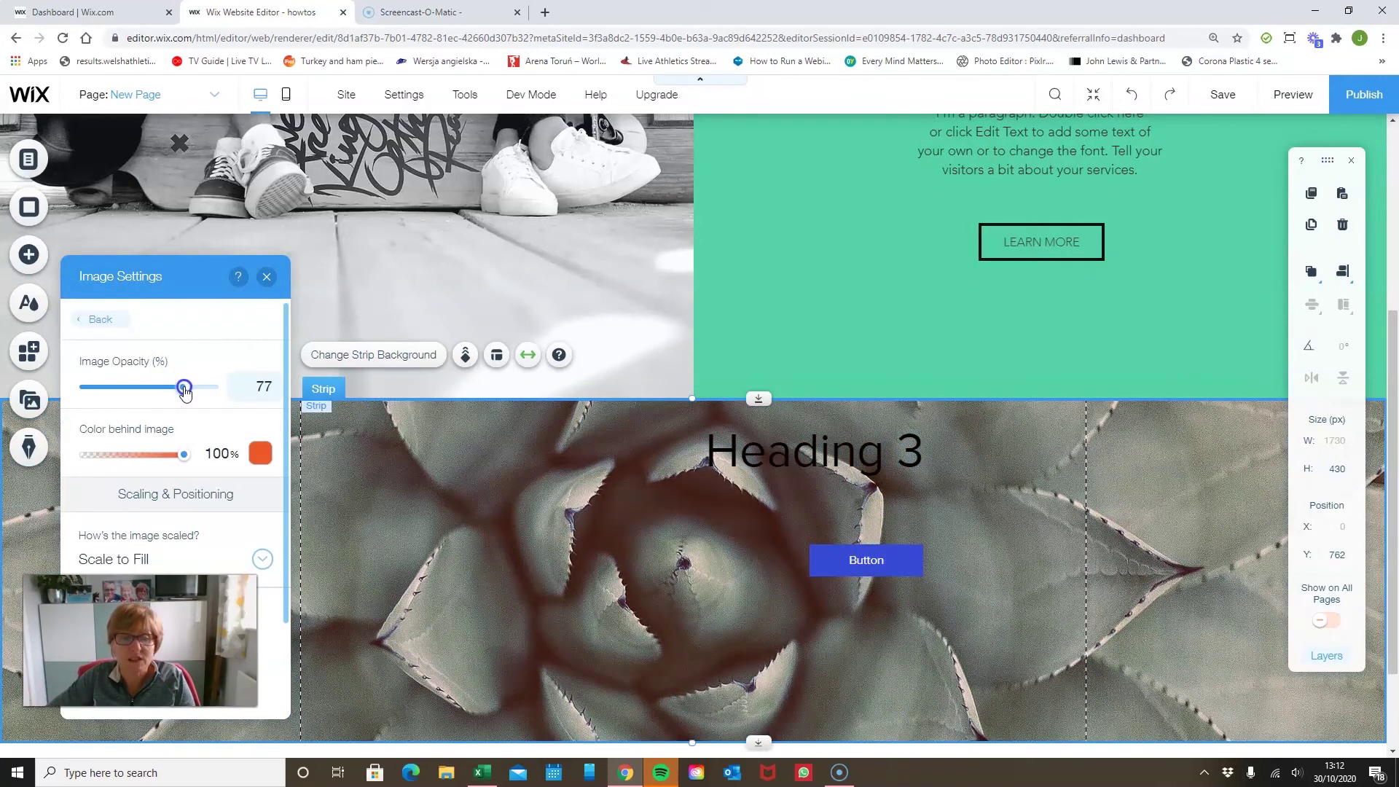
drag(164, 392, 147, 393)
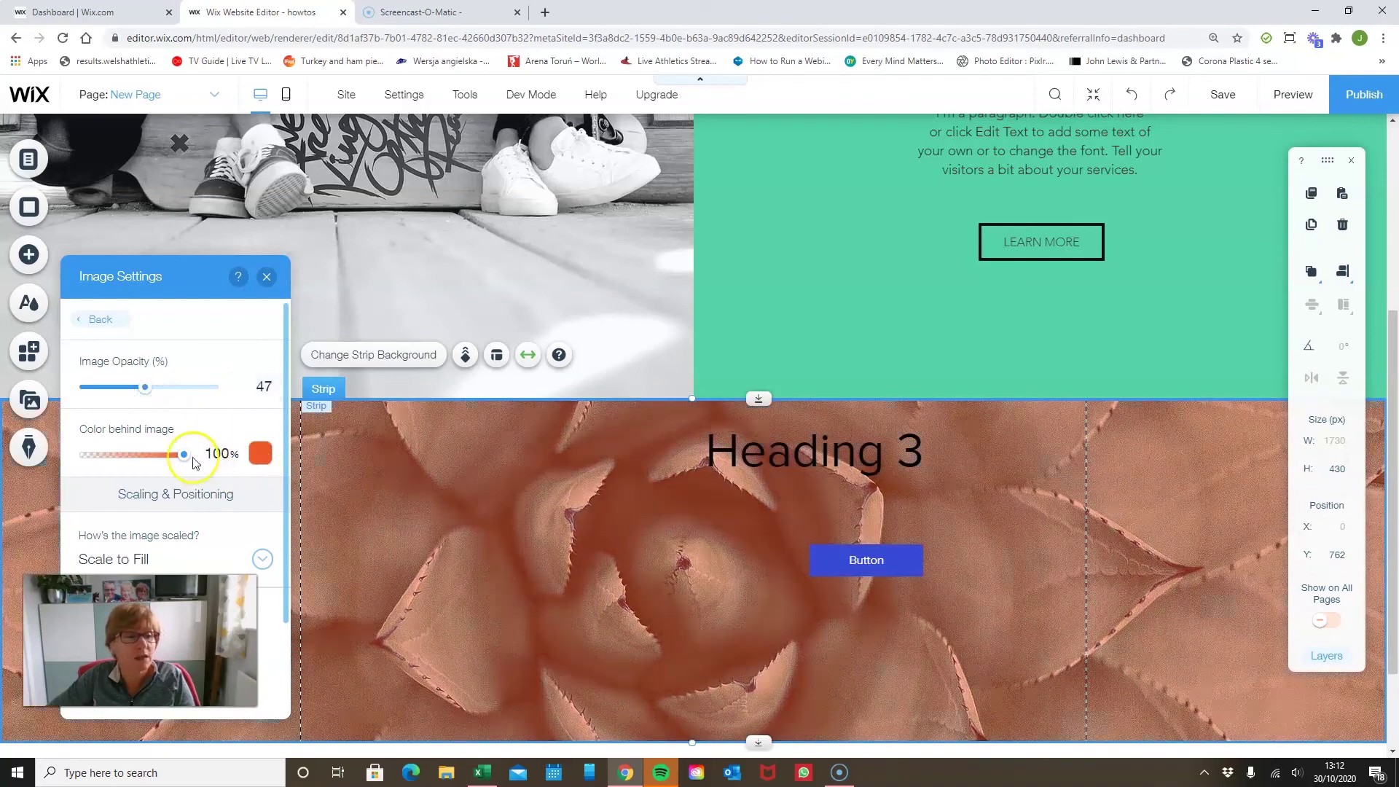
Step: Change the color behind the strip's background image to white #FFFFFF
click(264, 456)
click(284, 488)
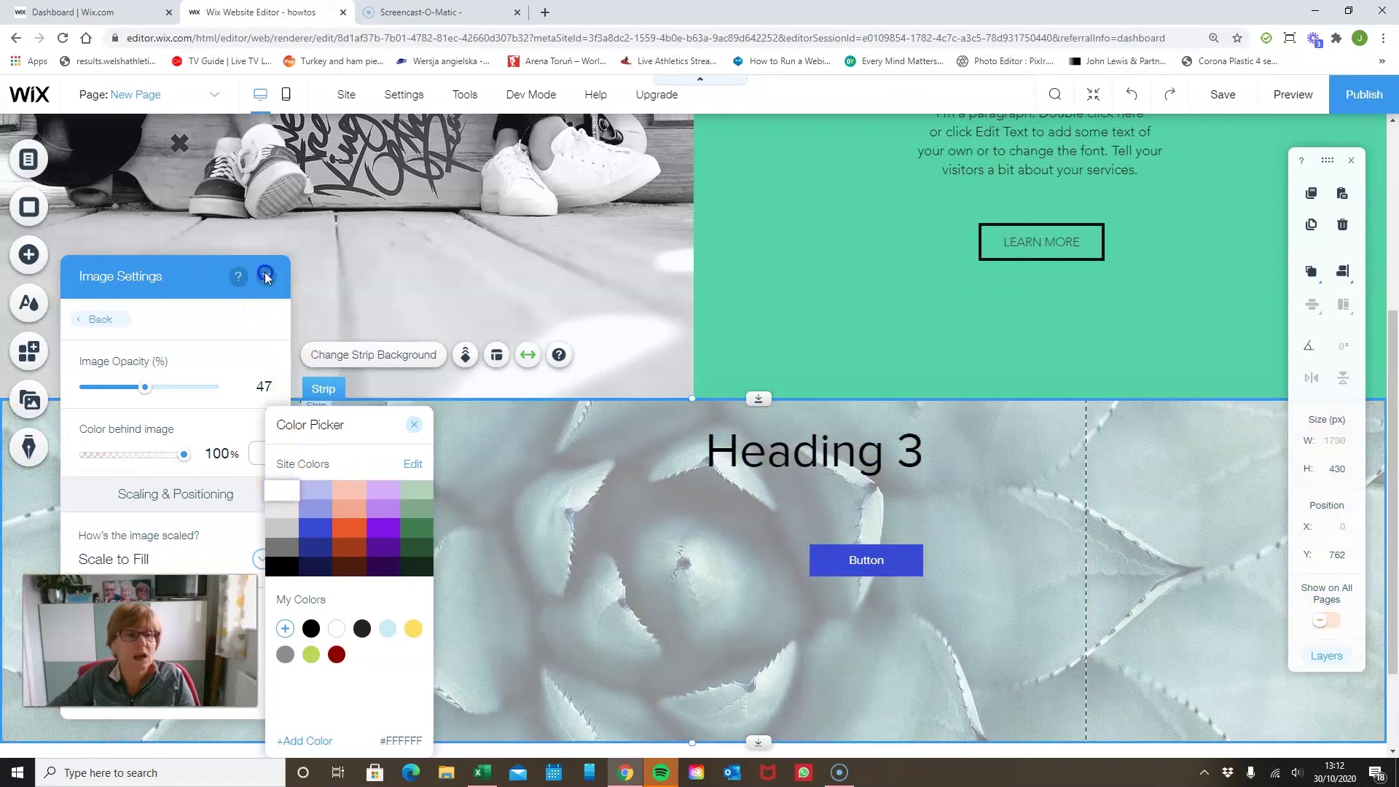
click(851, 462)
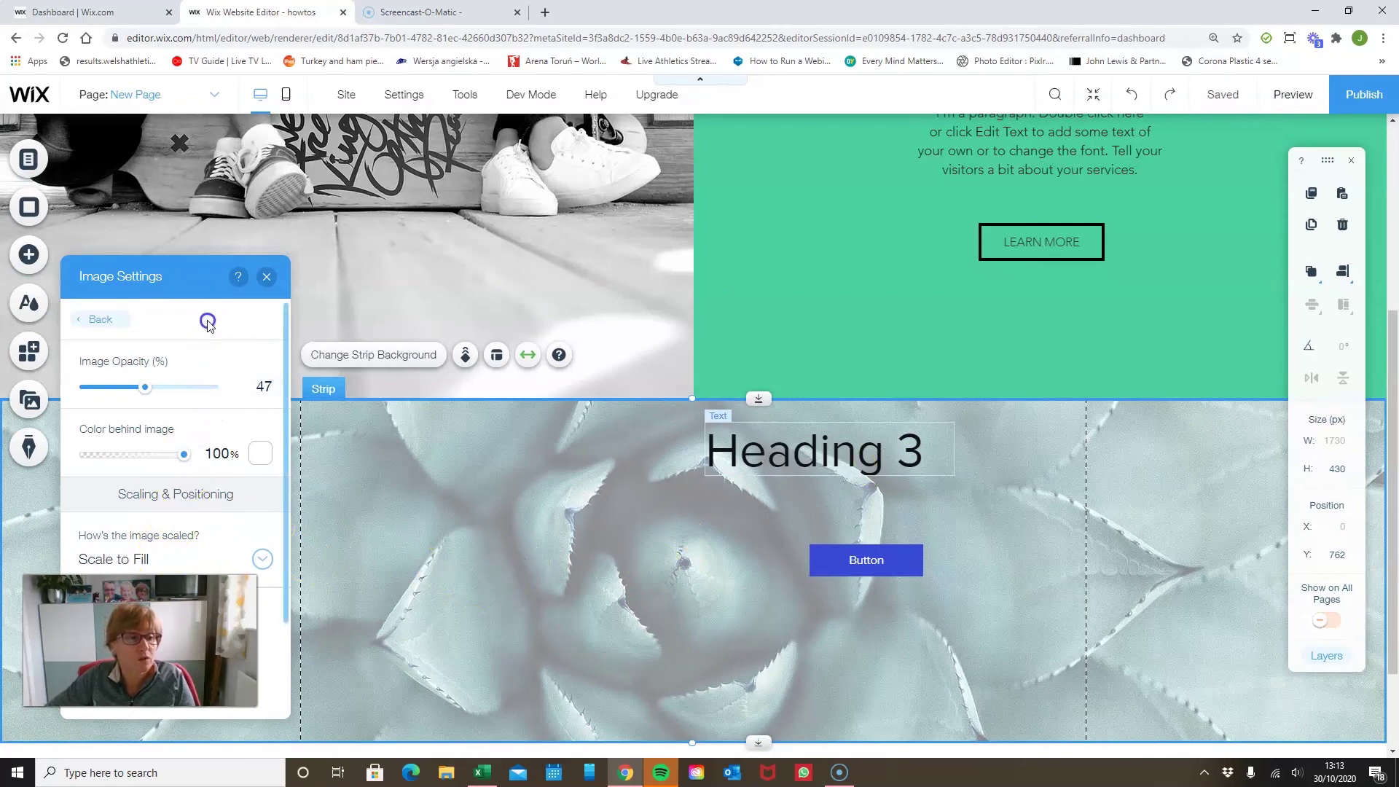
Step: Try the bottom-center and top-center positions for the strip's background image, return it to the center, and close the image settings
key(alt+p)
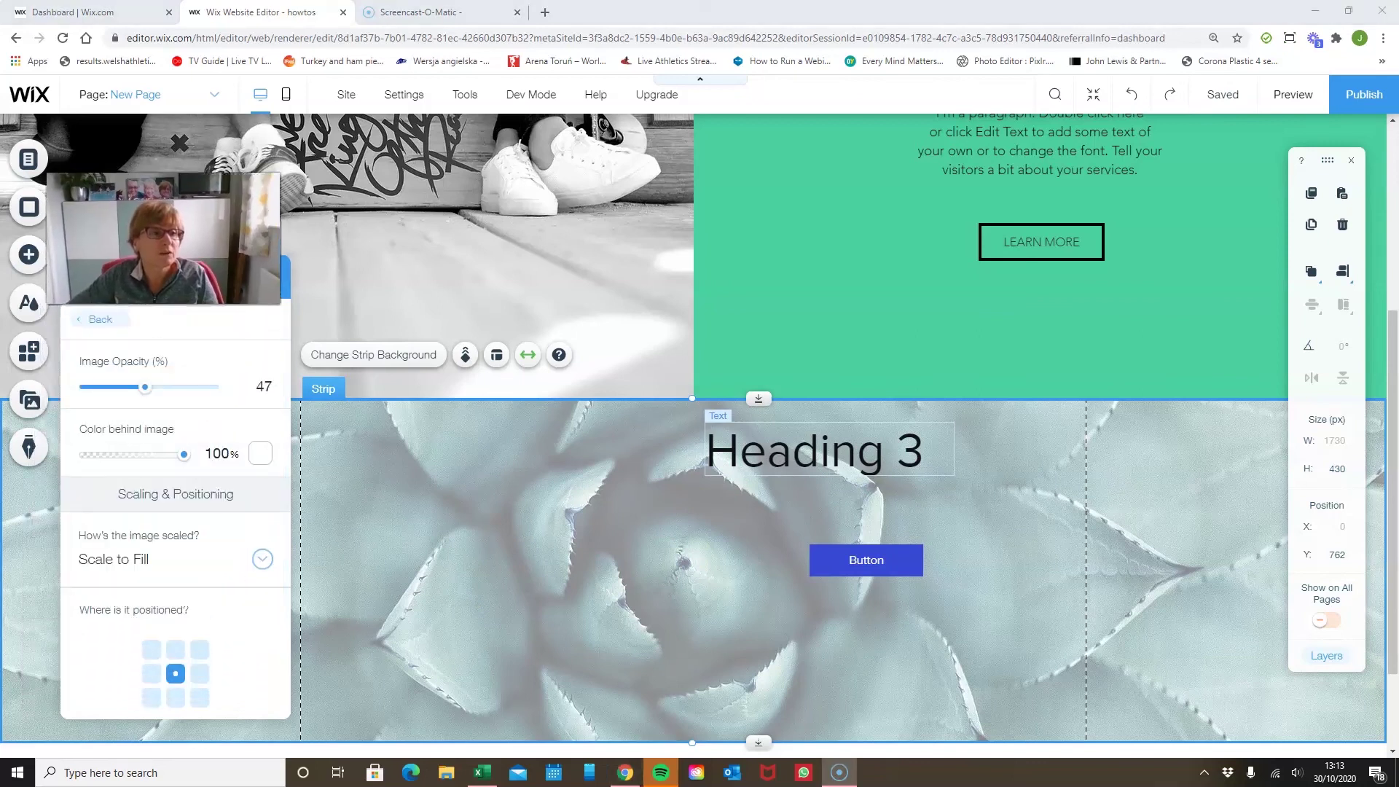
click(174, 698)
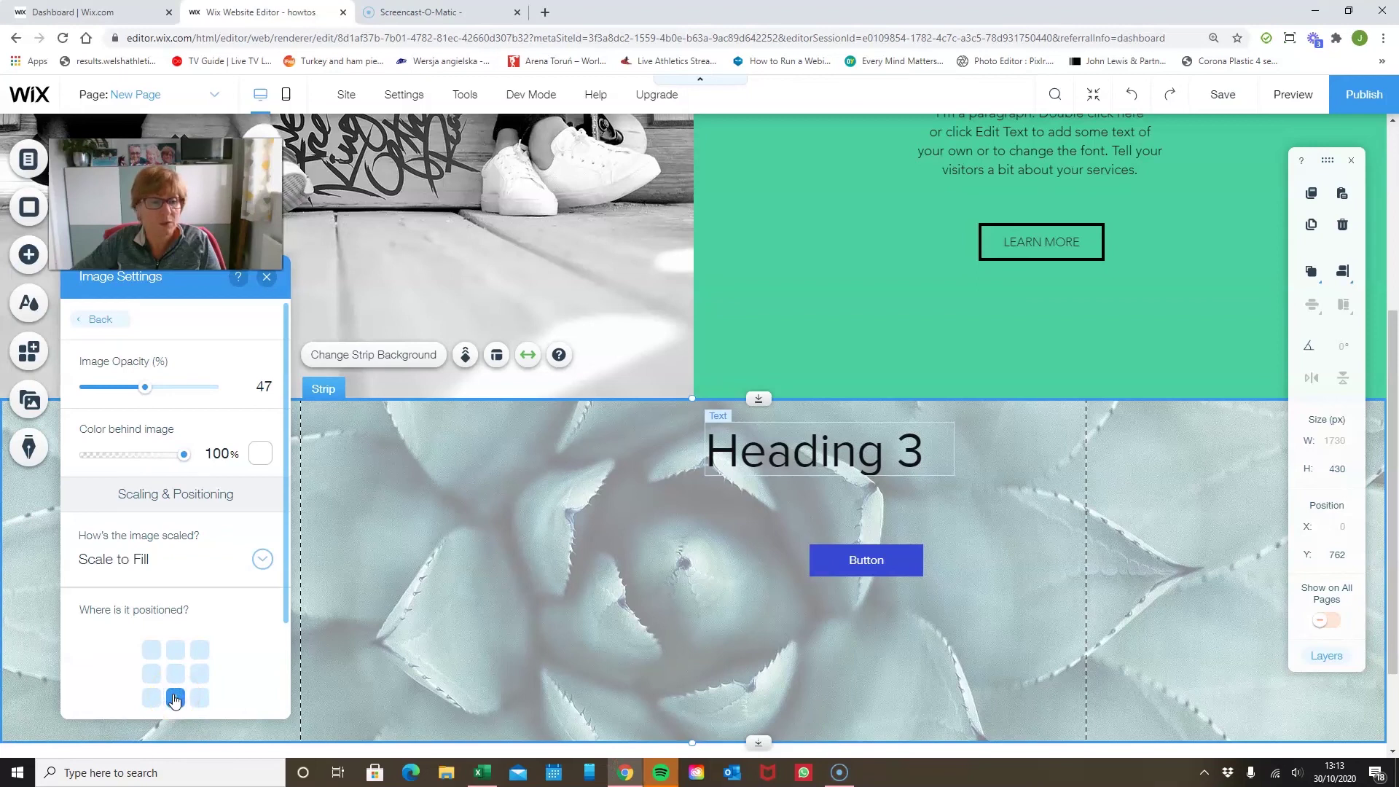
click(177, 650)
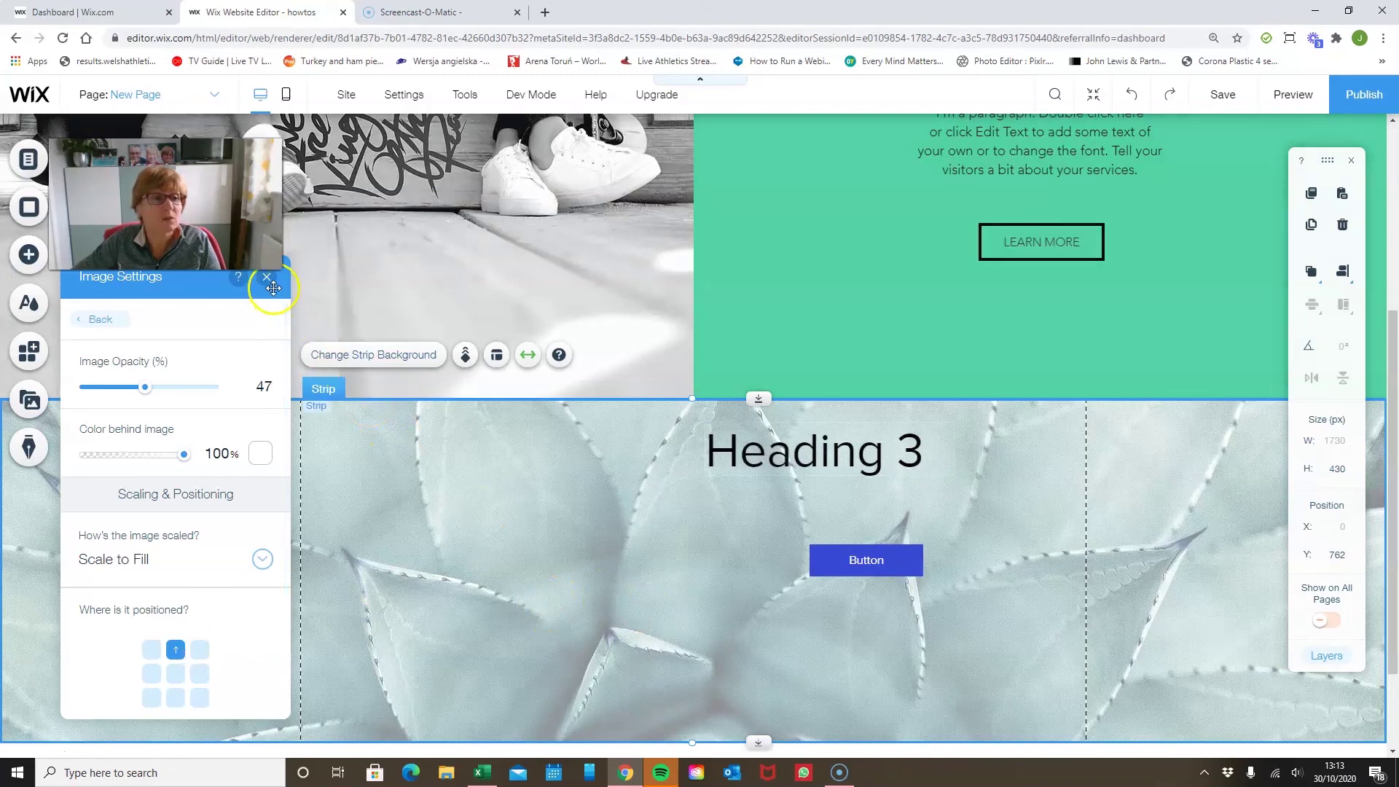
click(175, 673)
scroll(268, 602, down, 2)
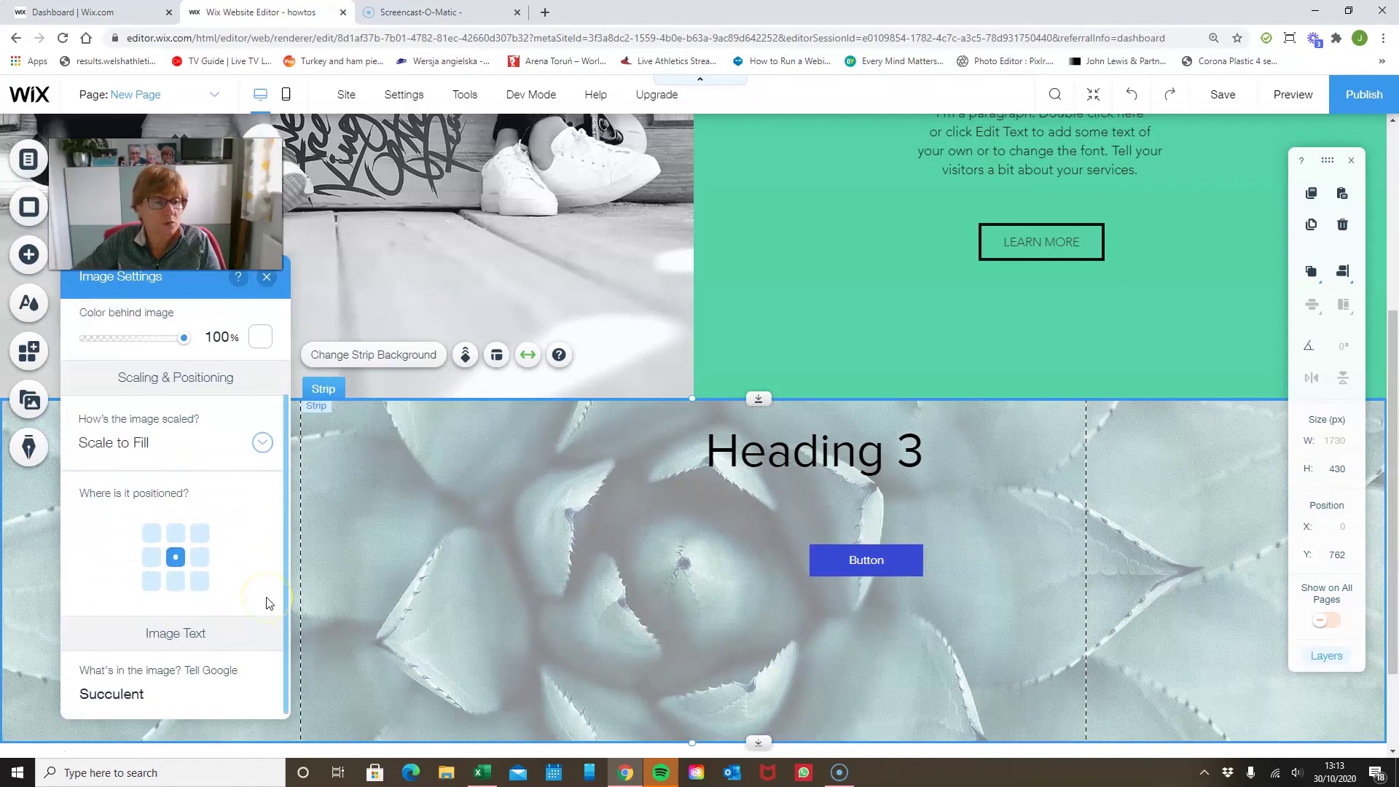
scroll(267, 598, up, 2)
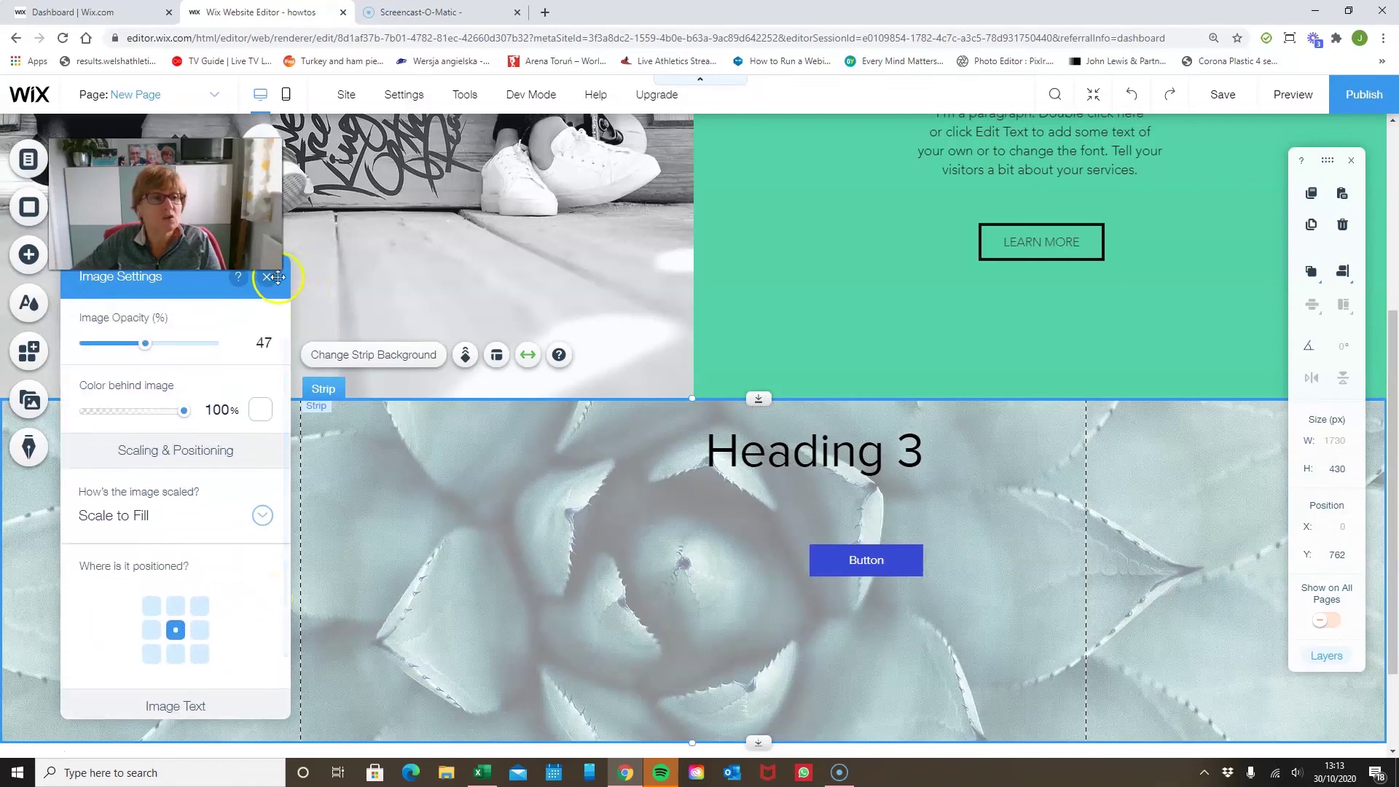
click(266, 278)
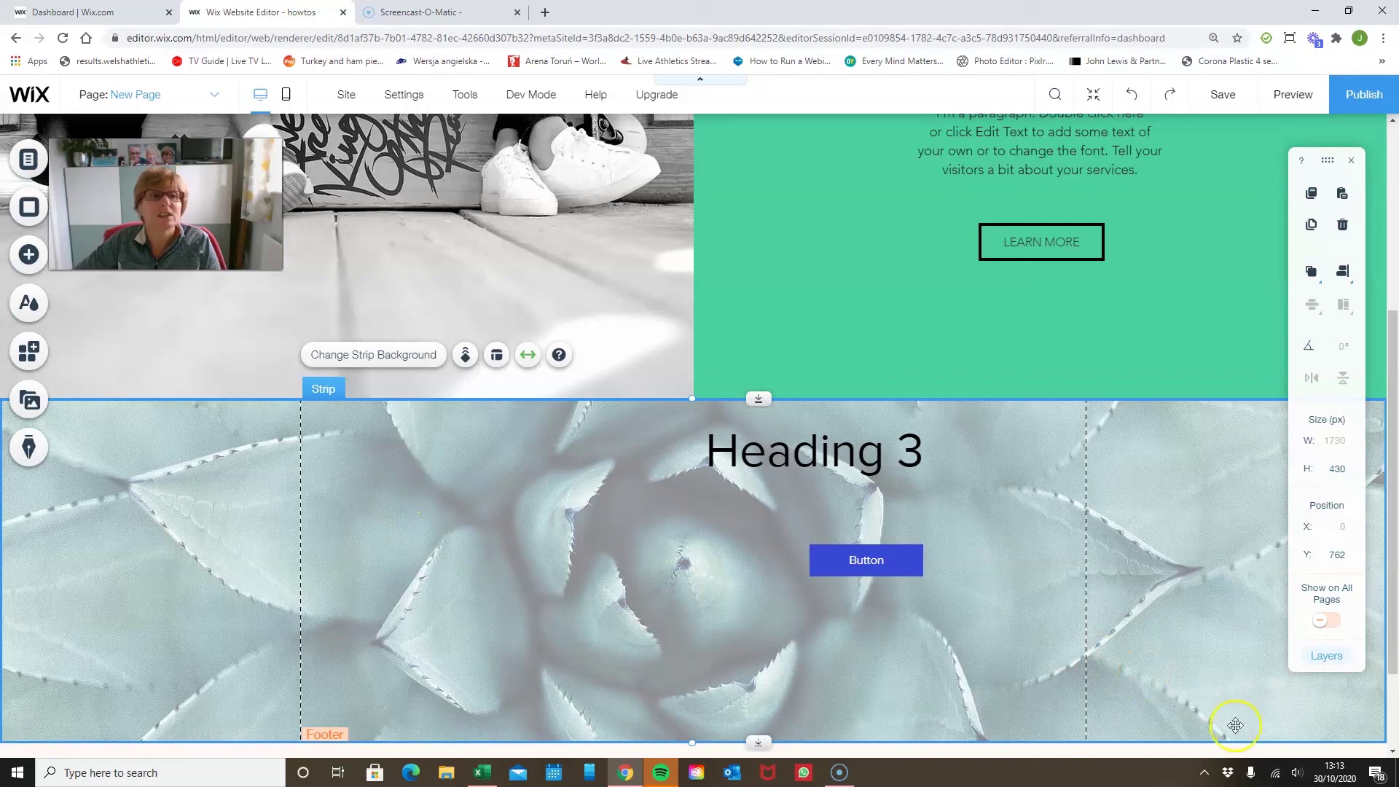
click(1294, 42)
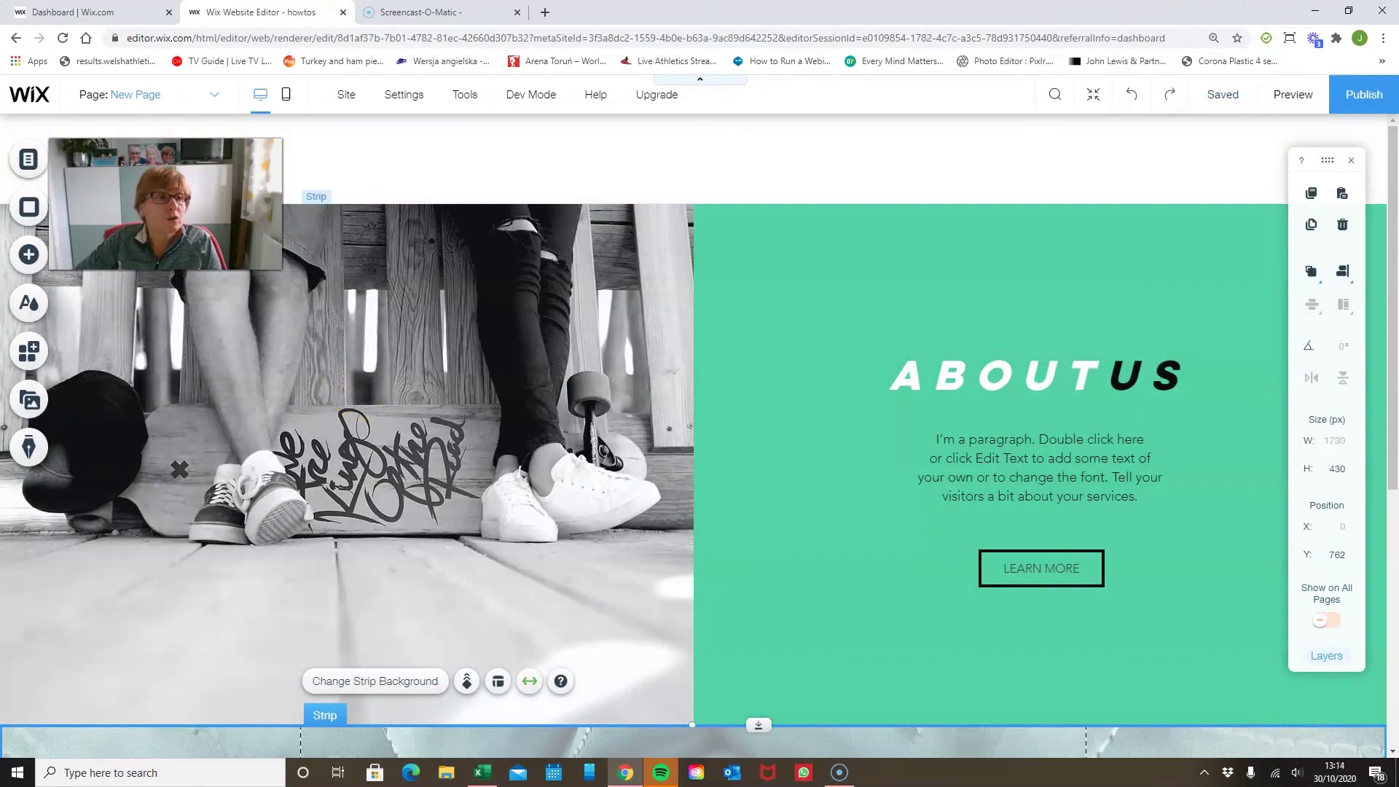
drag(165, 205, 179, 470)
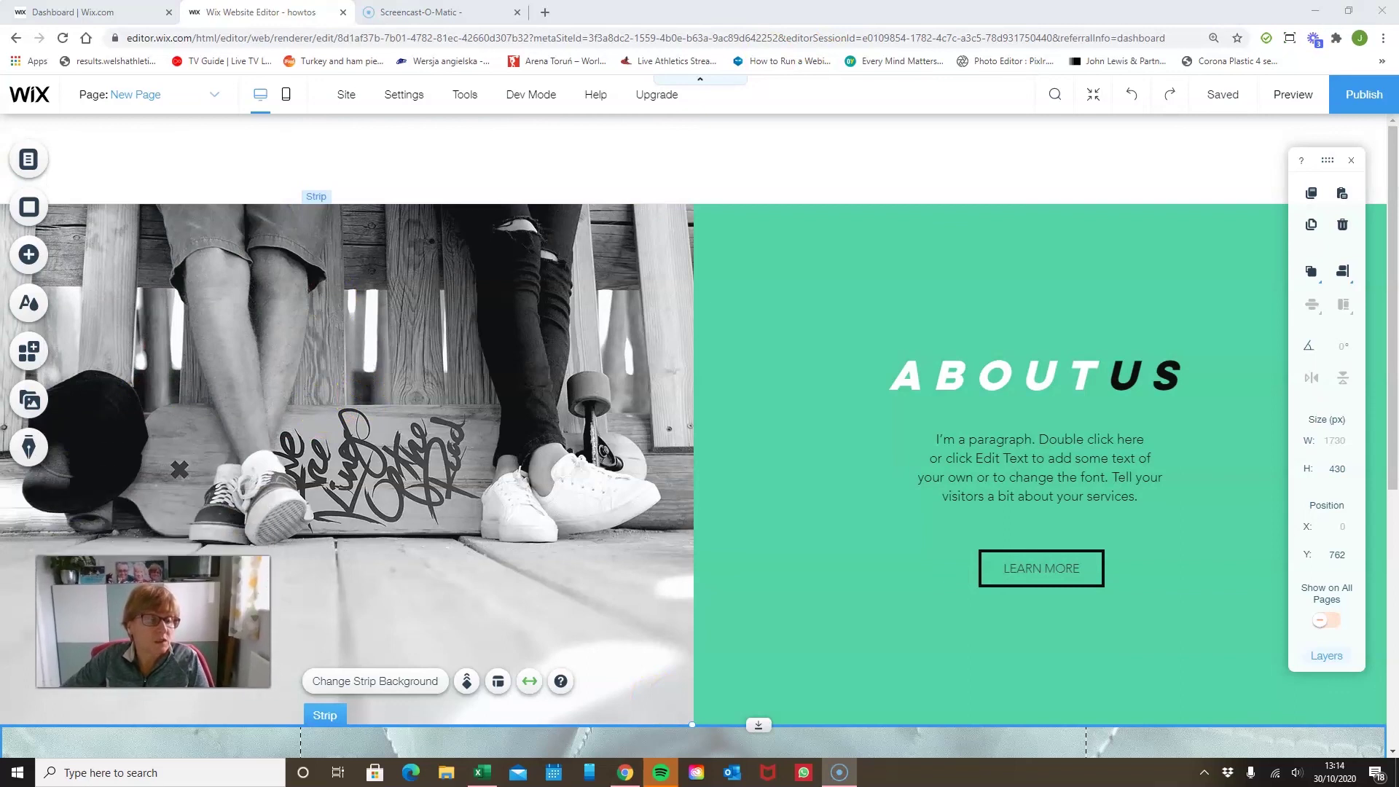